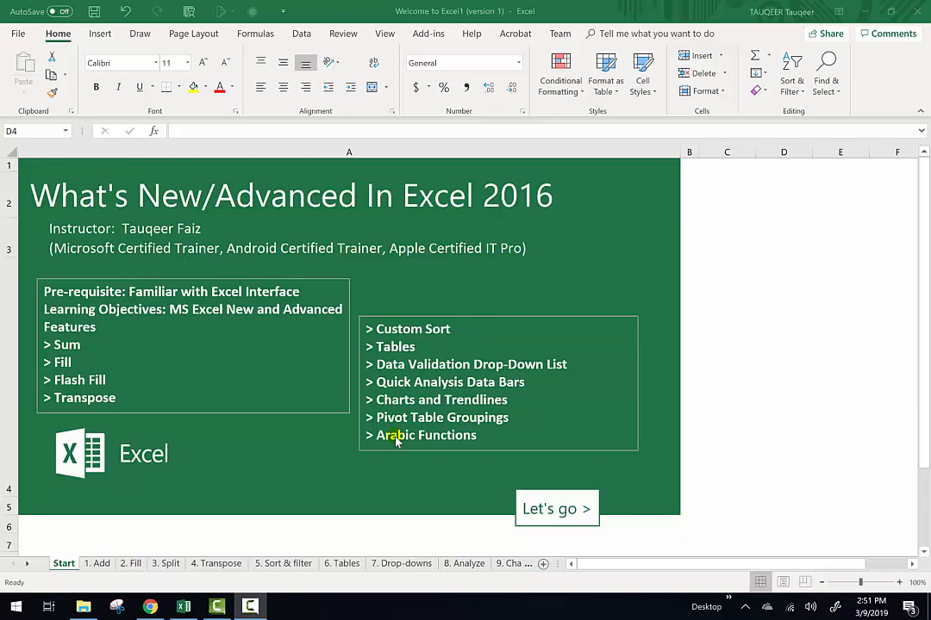
# - On the 1. Add sheet, total the fruit amounts in cell D8 with the formula =SUM(D4:D7)
pyautogui.click(102, 563)
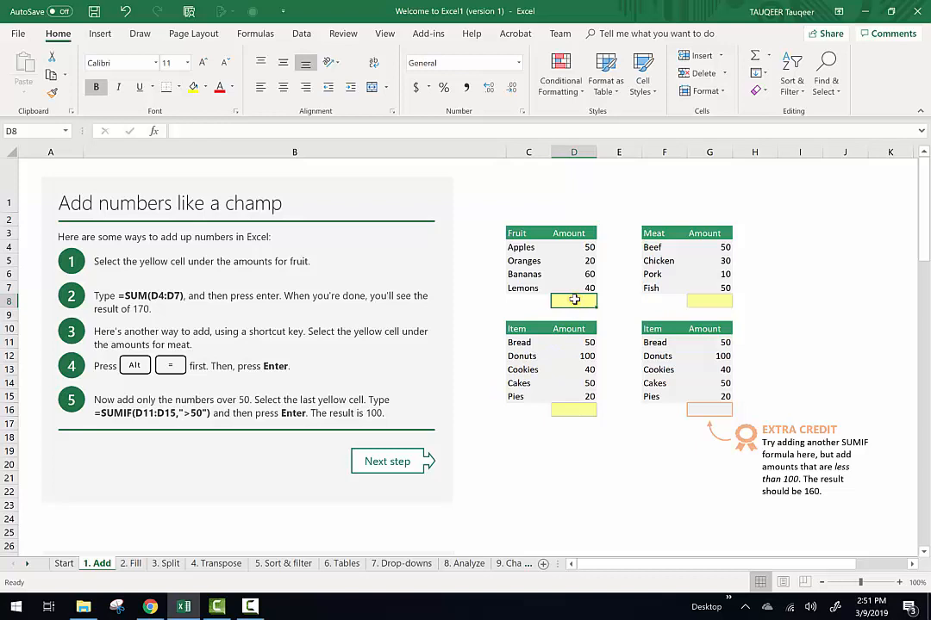
pyautogui.write('=SUM(')
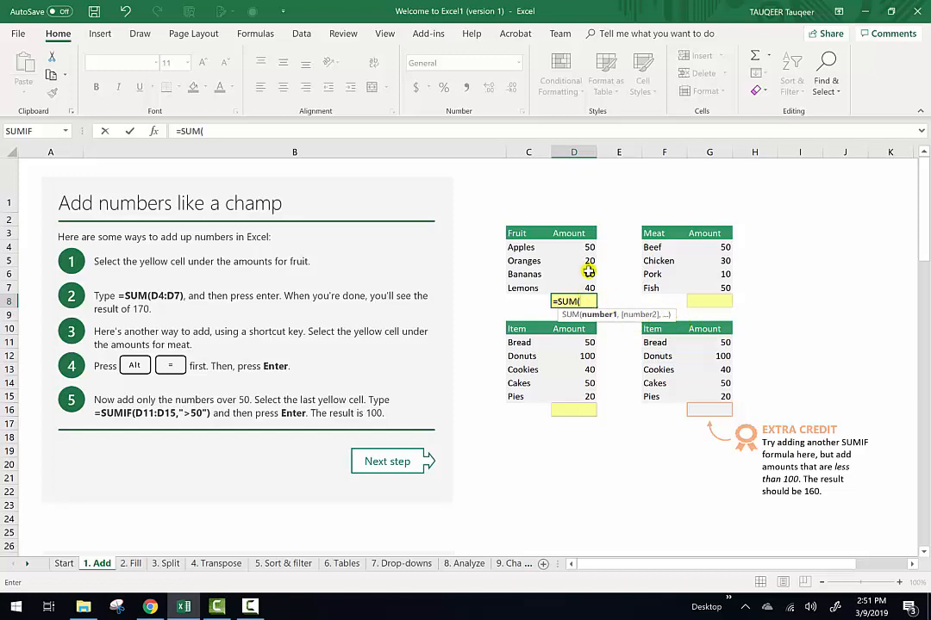
pyautogui.moveTo(584, 249); pyautogui.dragTo(580, 286)
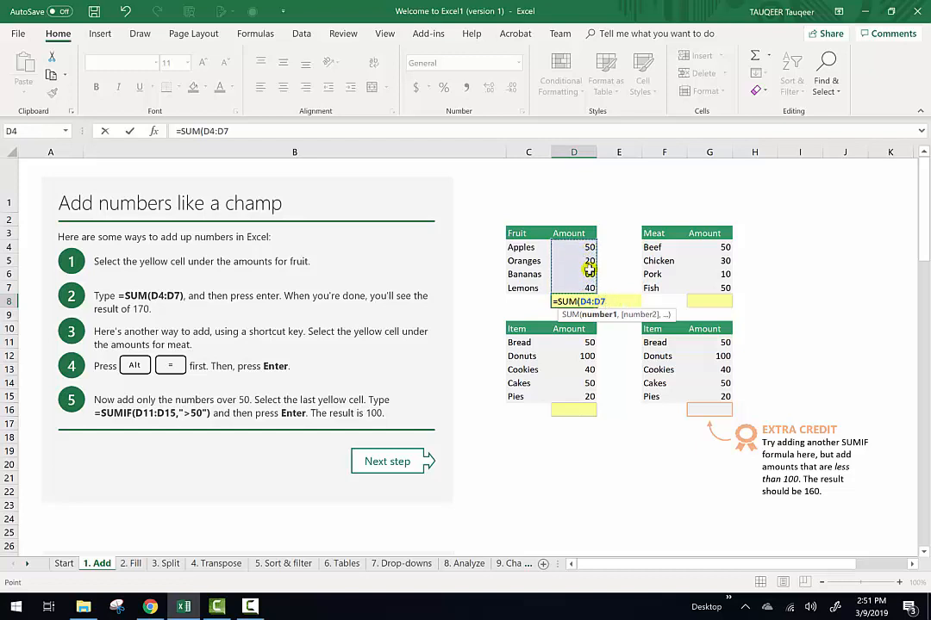
pyautogui.press('Return')
# - Clear the fruit total in D8 and recreate it with AutoSum over D4:D7
pyautogui.click(583, 301)
pyautogui.press('Delete')
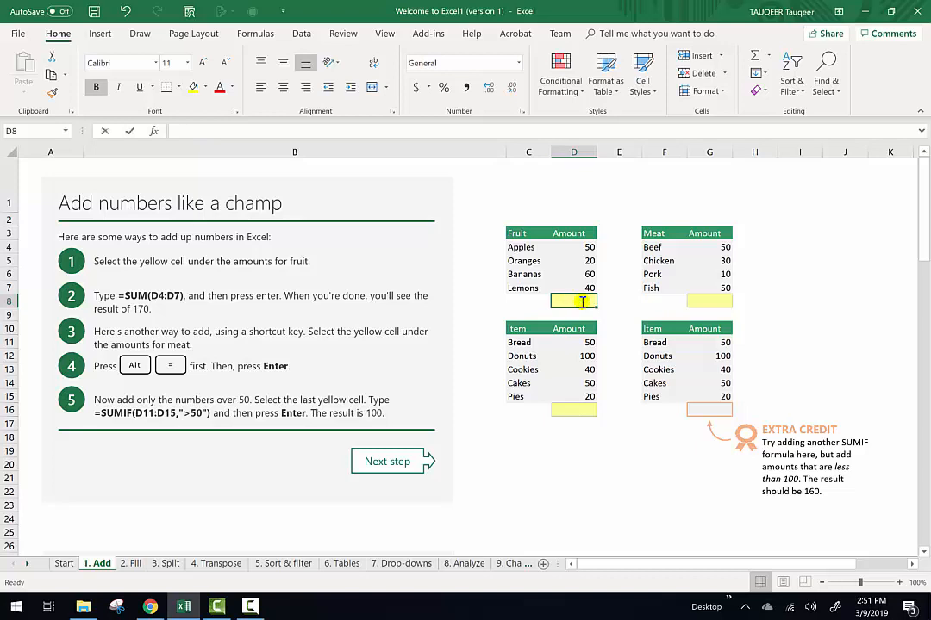
pyautogui.hotkey('alt', '=')
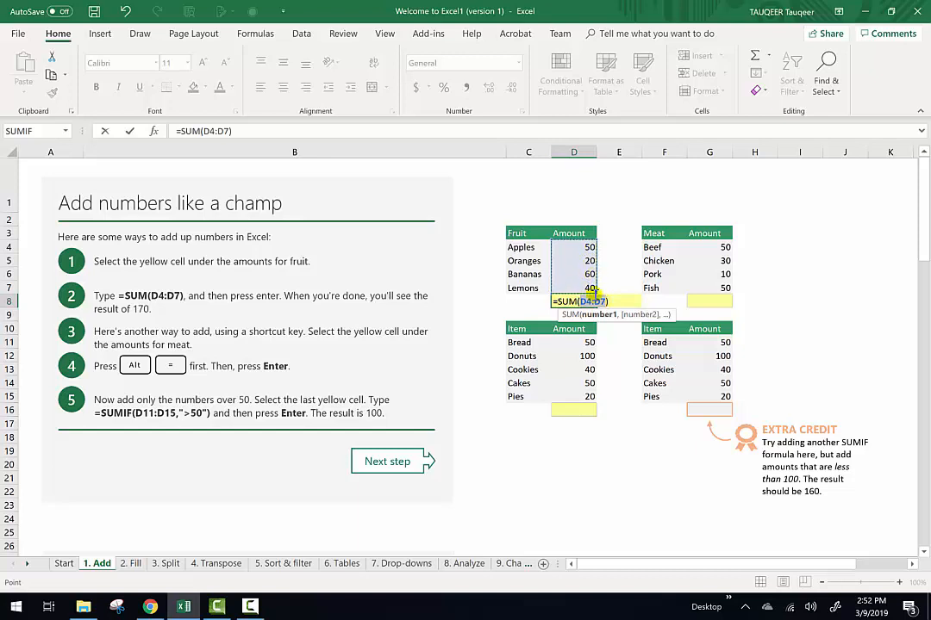
pyautogui.press('Return')
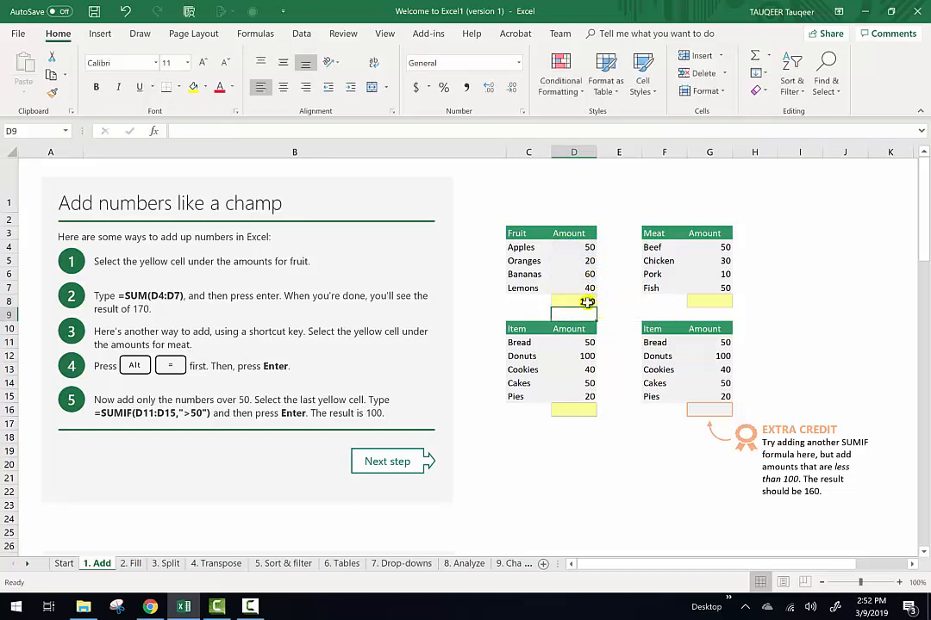
pyautogui.click(583, 300)
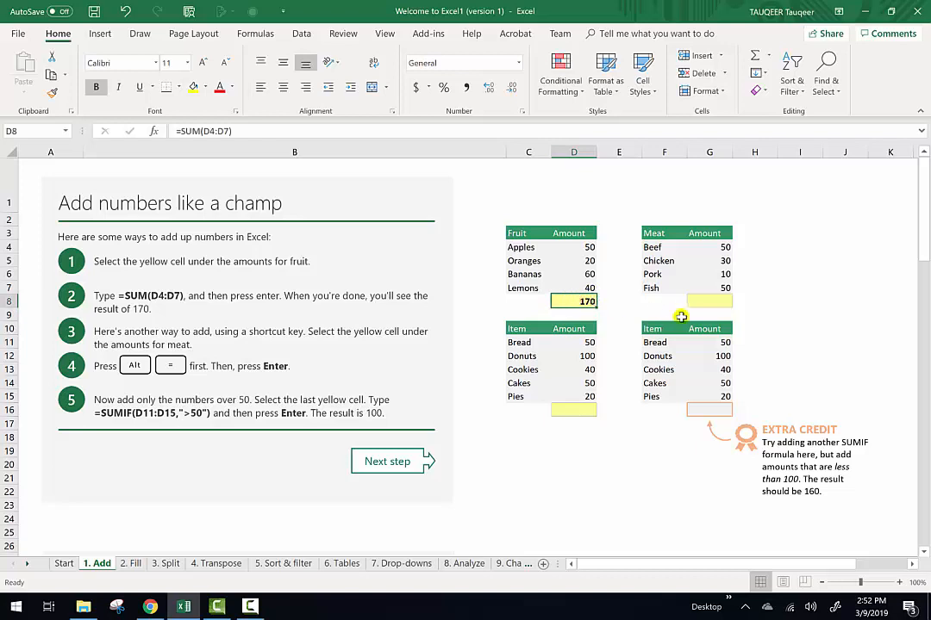
# - AutoSum the meat amounts G4:G7 into cell G8 and check the resulting formula
pyautogui.moveTo(713, 247); pyautogui.dragTo(716, 282)
pyautogui.hotkey('alt', '=')
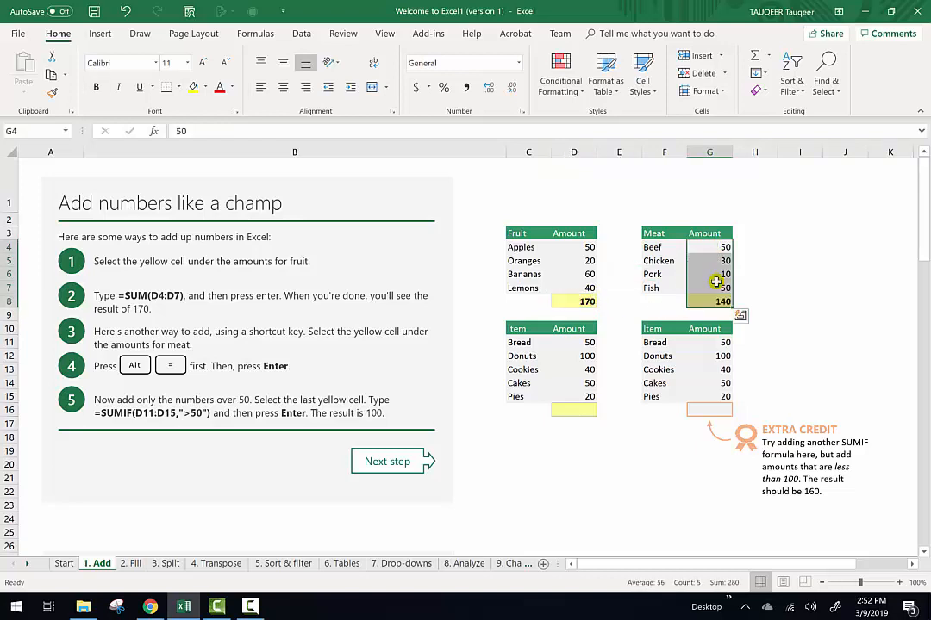
pyautogui.click(718, 302)
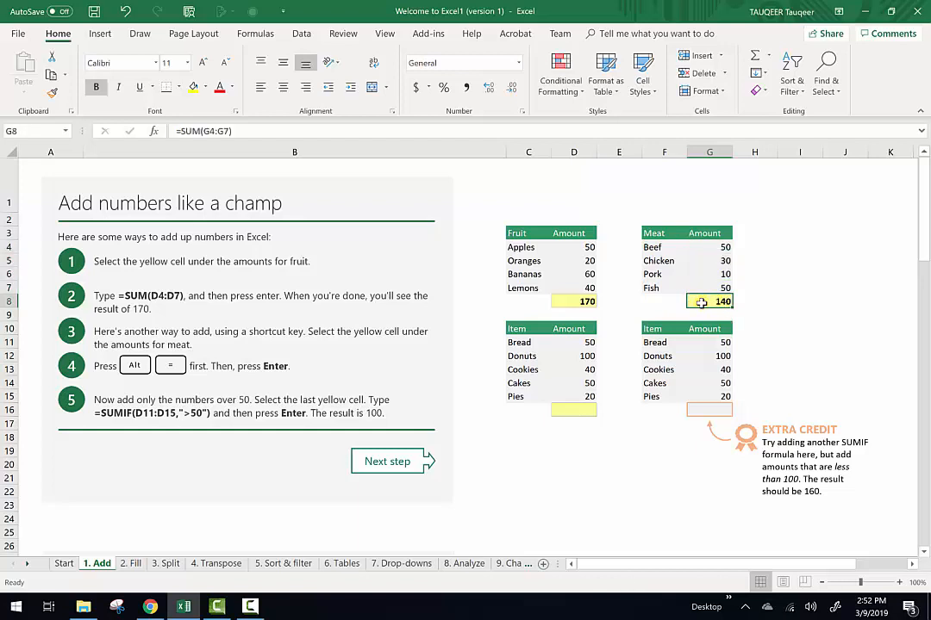
pyautogui.doubleClick(722, 301)
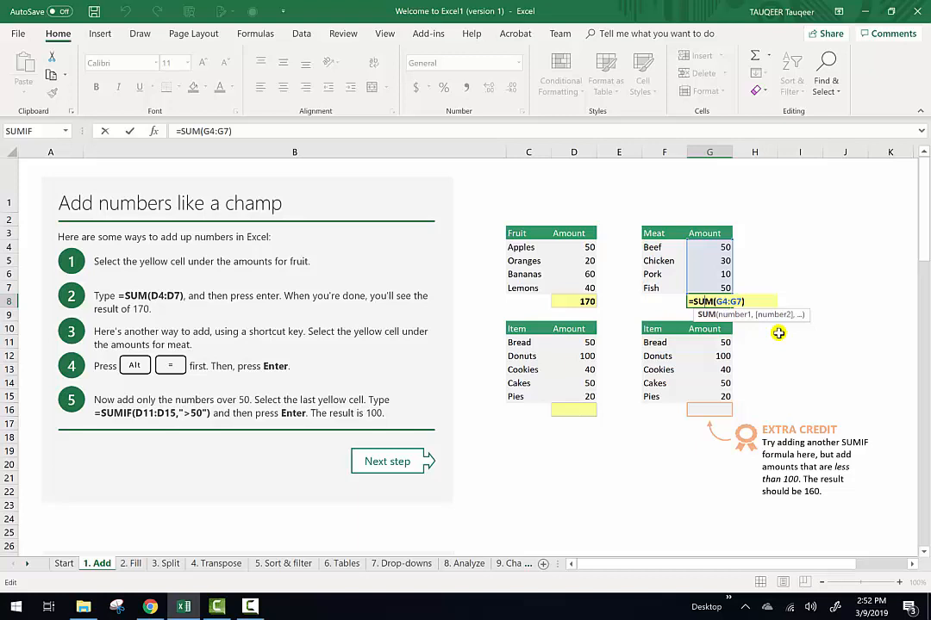
pyautogui.press('Return')
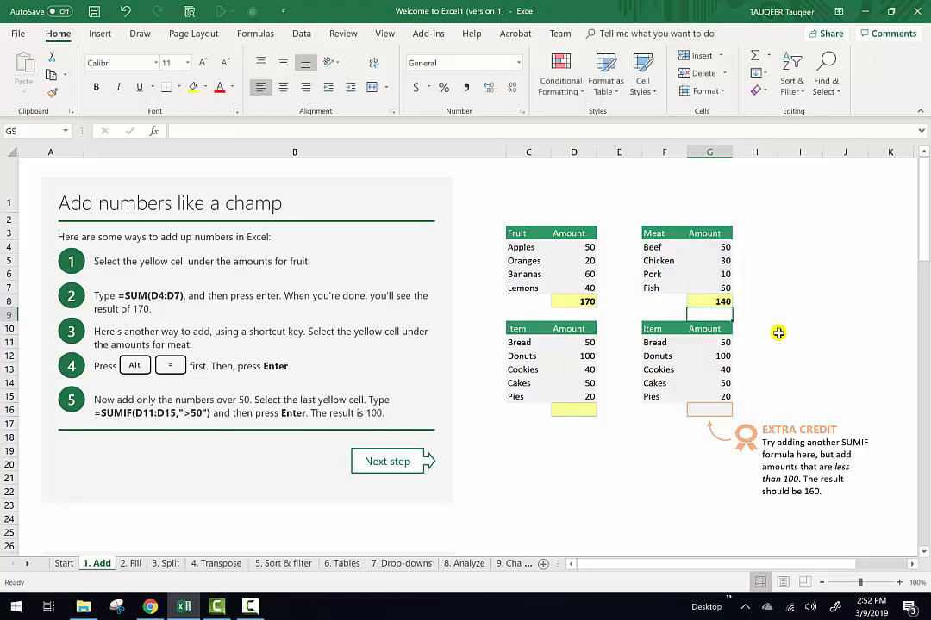
# - Search the function library for "sumif" and insert the SUMIF function in cell D16 under the first Item table
pyautogui.click(561, 408)
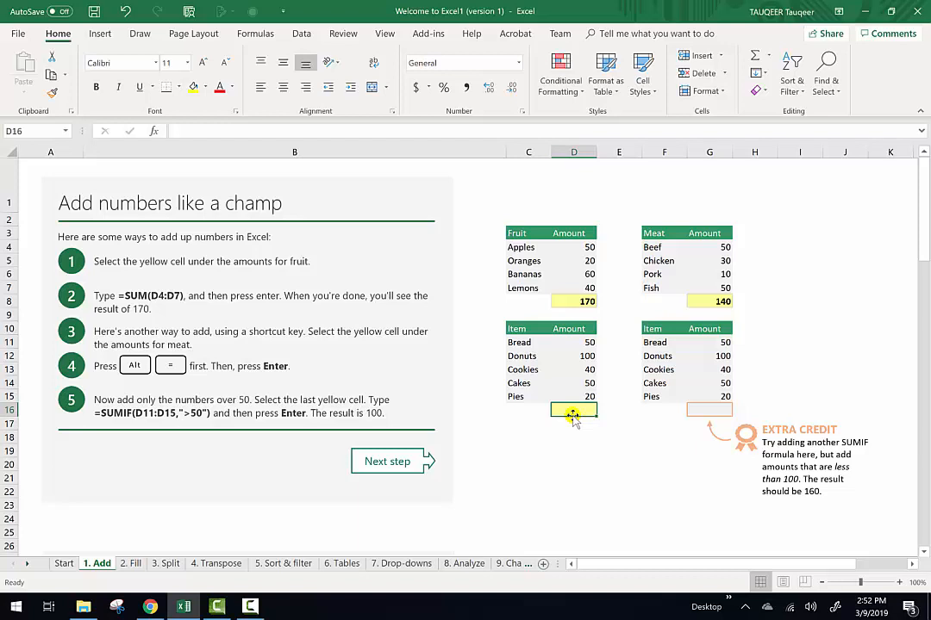
pyautogui.moveTo(569, 342); pyautogui.dragTo(573, 397)
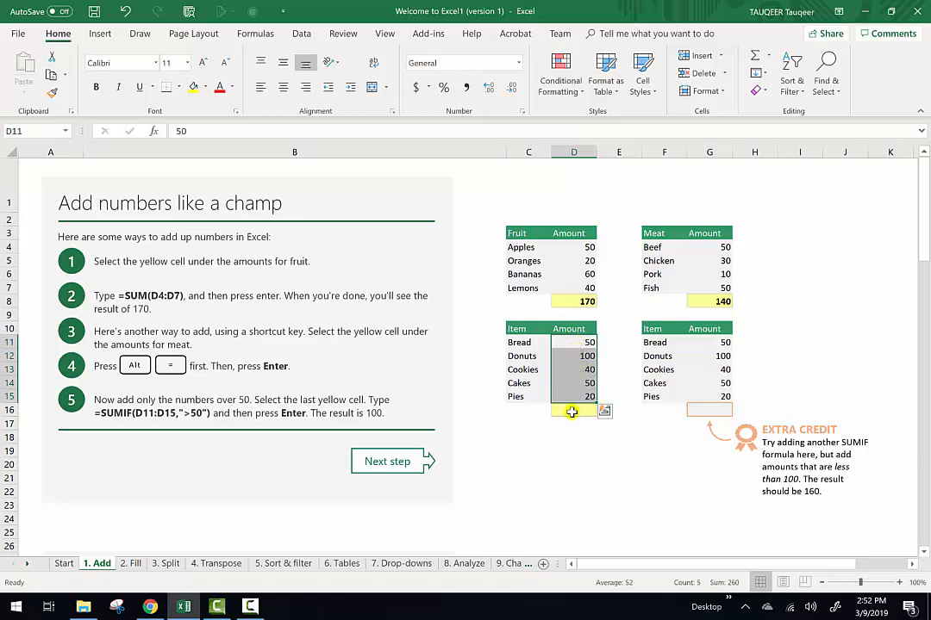
pyautogui.click(572, 409)
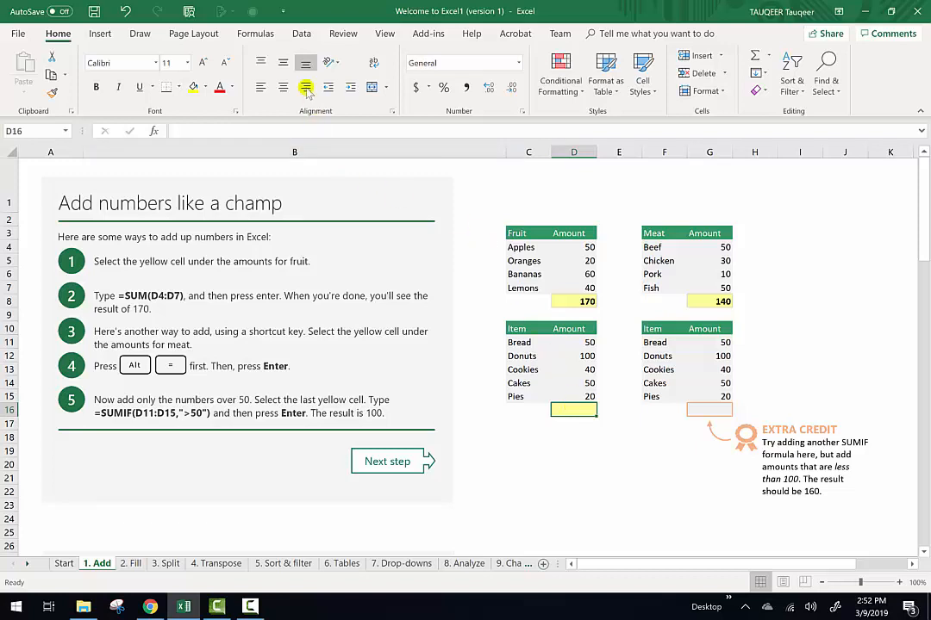
pyautogui.click(255, 32)
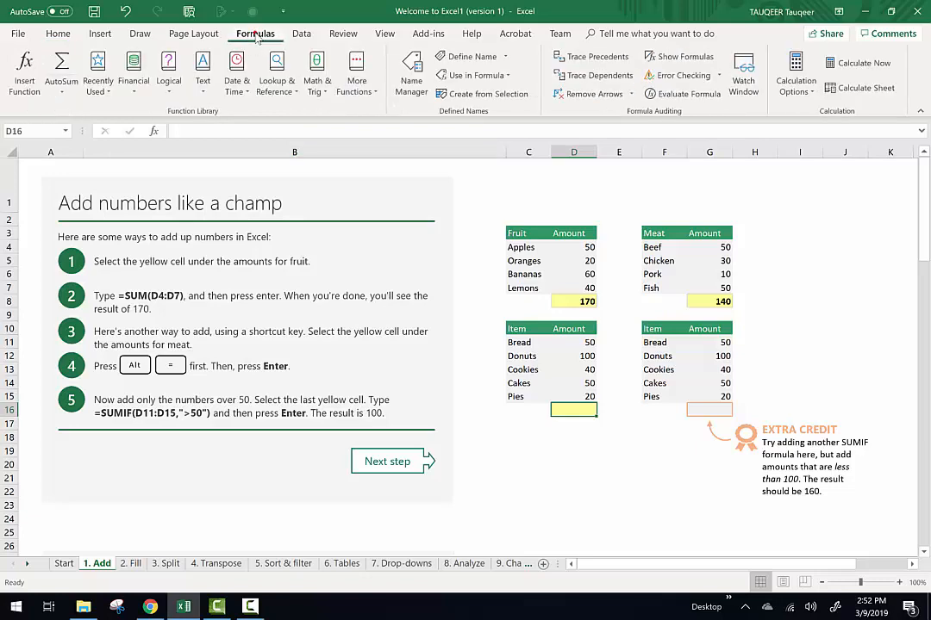
pyautogui.click(26, 73)
pyautogui.moveTo(82, 345); pyautogui.dragTo(418, 213)
pyautogui.write('sum')
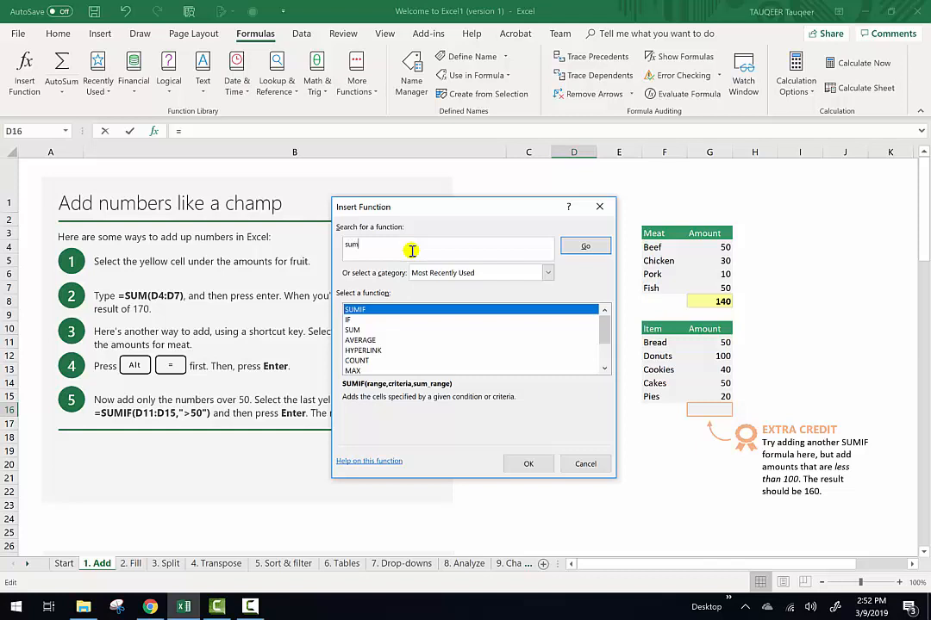
pyautogui.write('if')
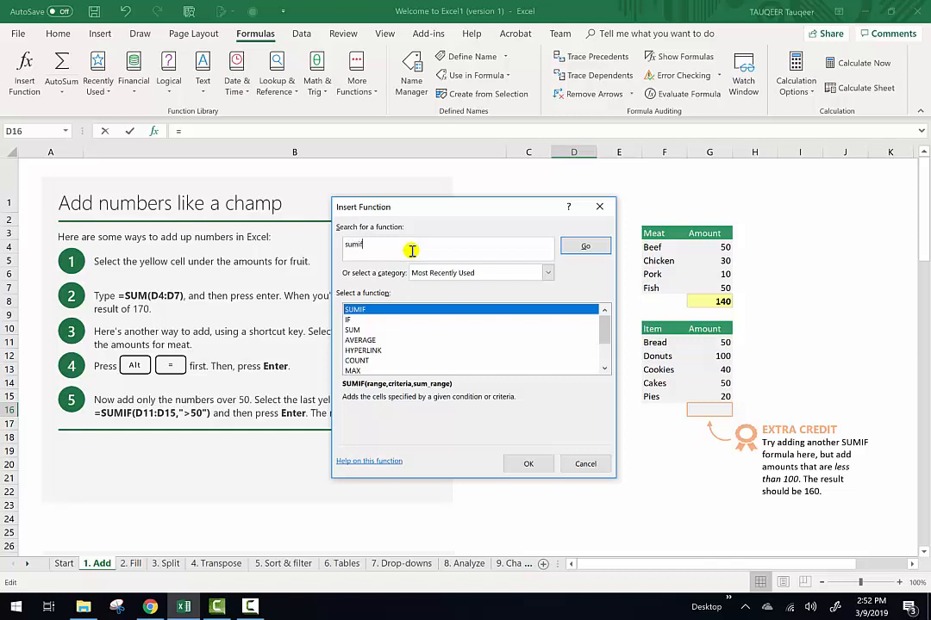
pyautogui.click(584, 248)
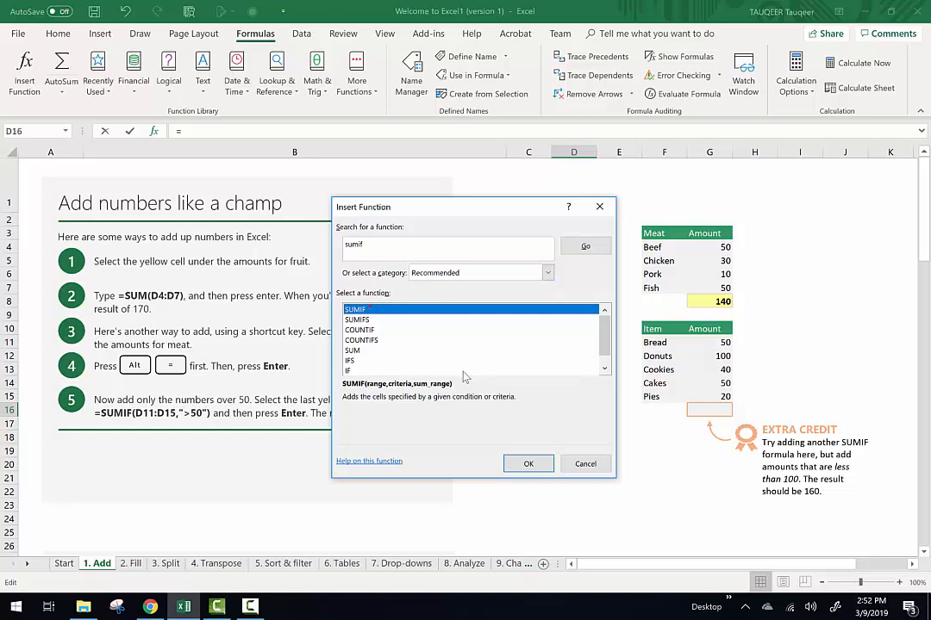
pyautogui.click(528, 463)
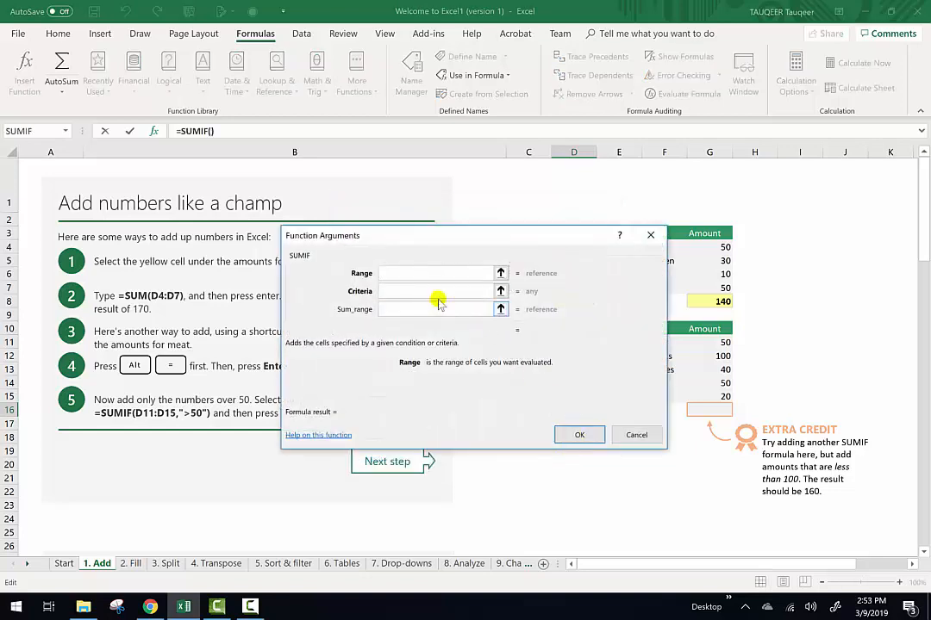
# - Set the SUMIF range to D11:D15 and the criteria to >50, and apply the function
pyautogui.moveTo(417, 238); pyautogui.dragTo(215, 239)
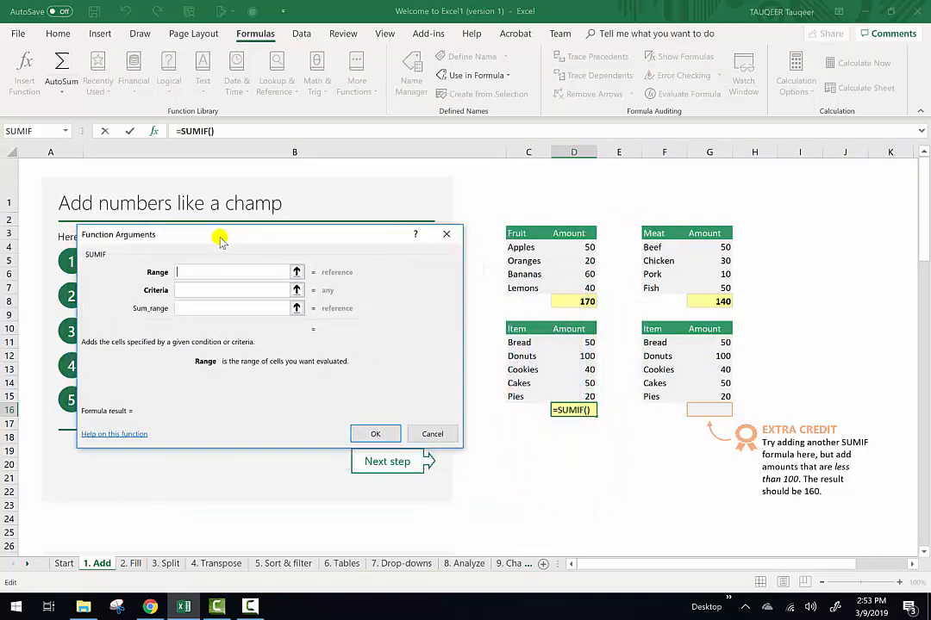
pyautogui.click(190, 273)
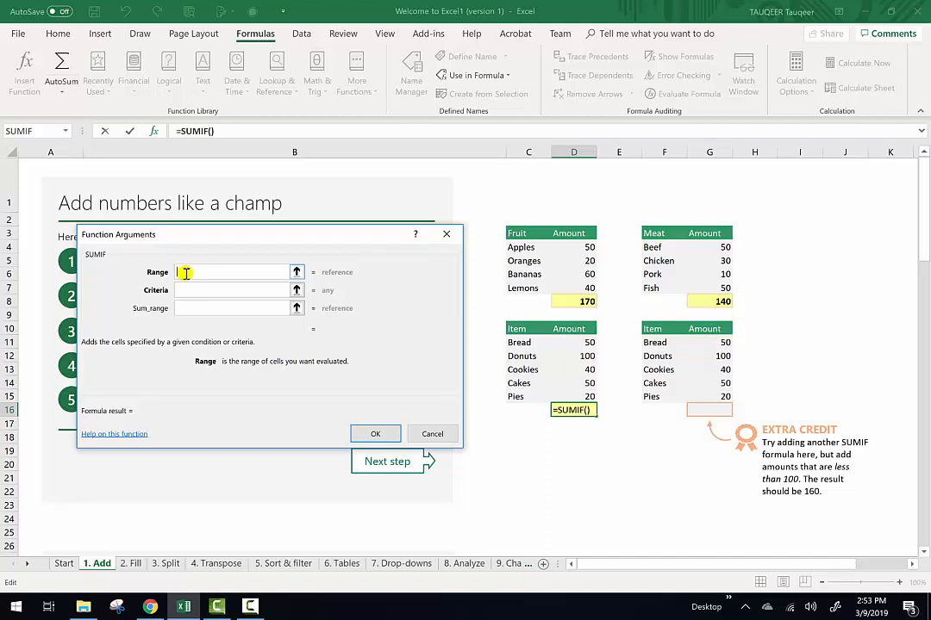
pyautogui.moveTo(577, 343); pyautogui.dragTo(580, 394)
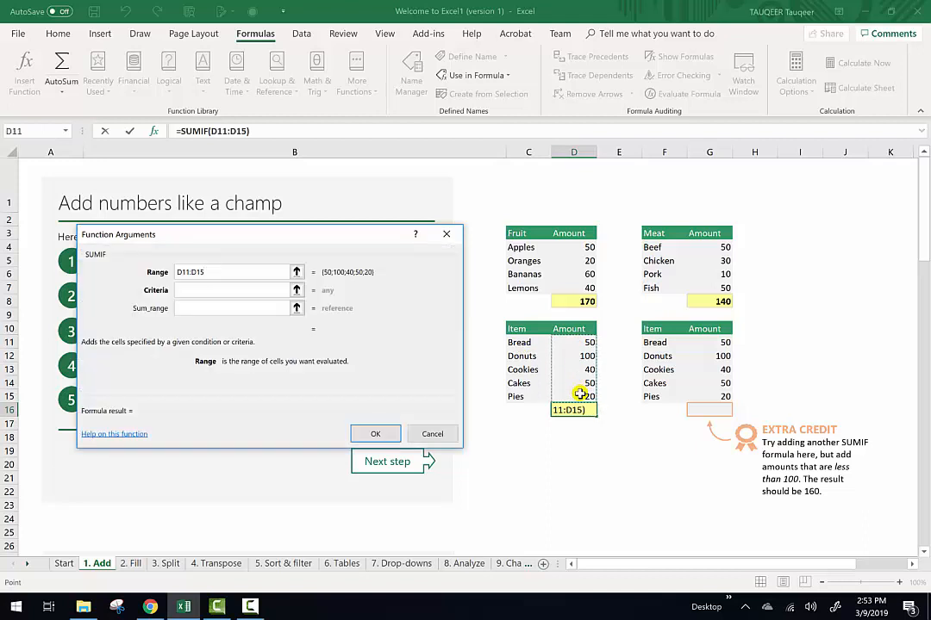
pyautogui.click(211, 290)
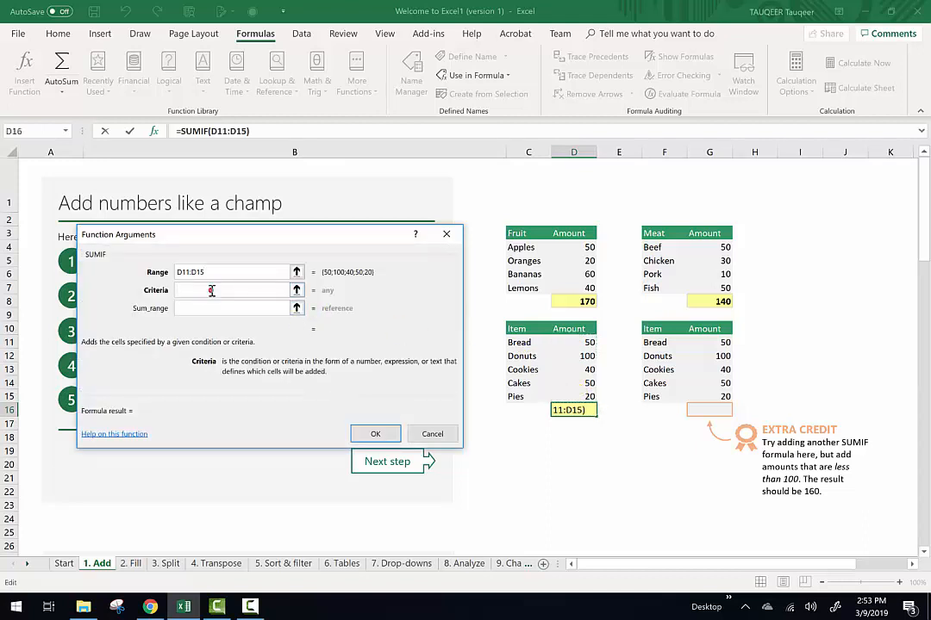
pyautogui.write('>50')
pyautogui.click(368, 432)
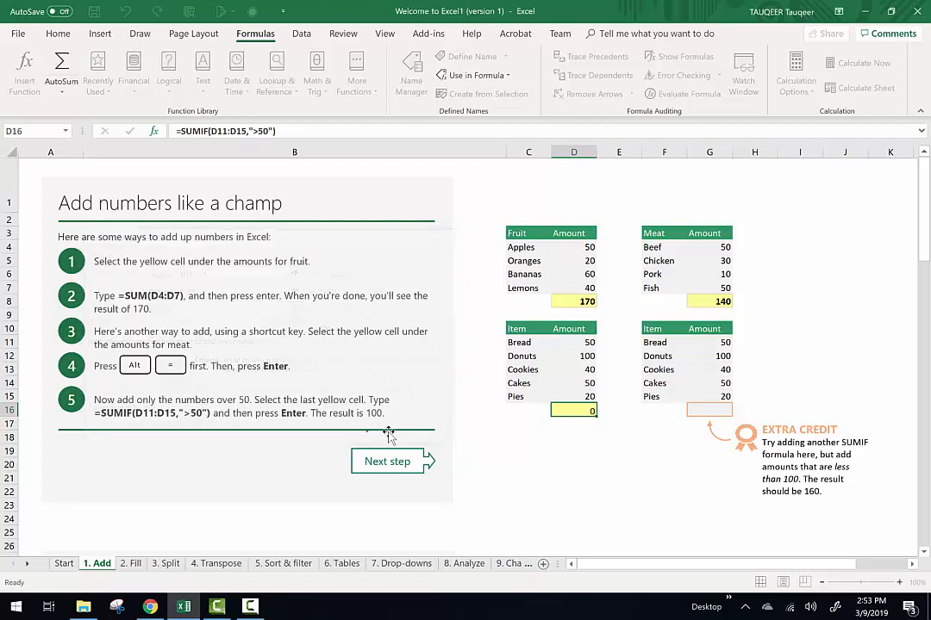
# - Set the Cakes amount in D14 to 150 and check the SUMIF formula in D16
pyautogui.click(590, 343)
pyautogui.click(587, 355)
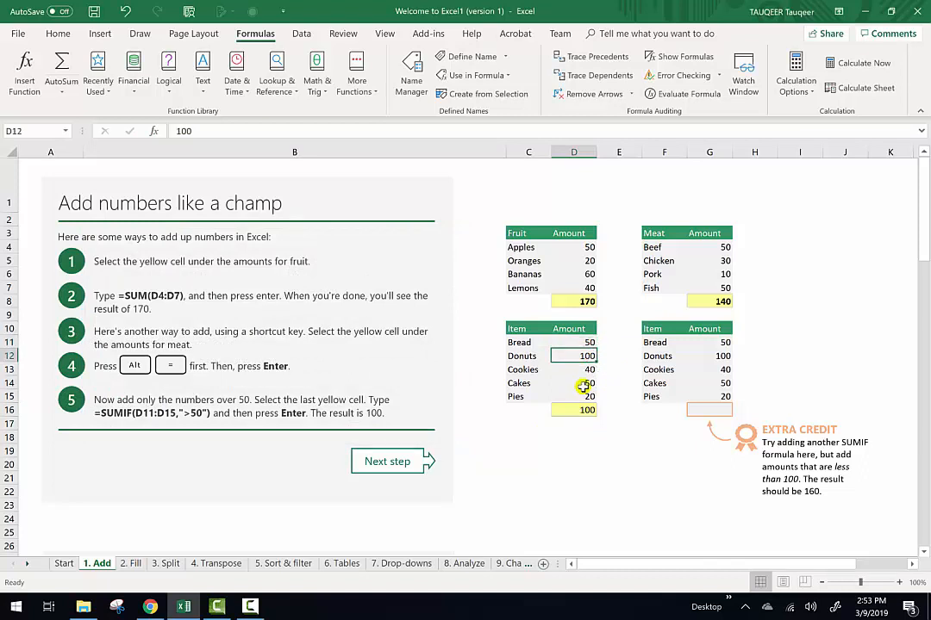
pyautogui.click(587, 382)
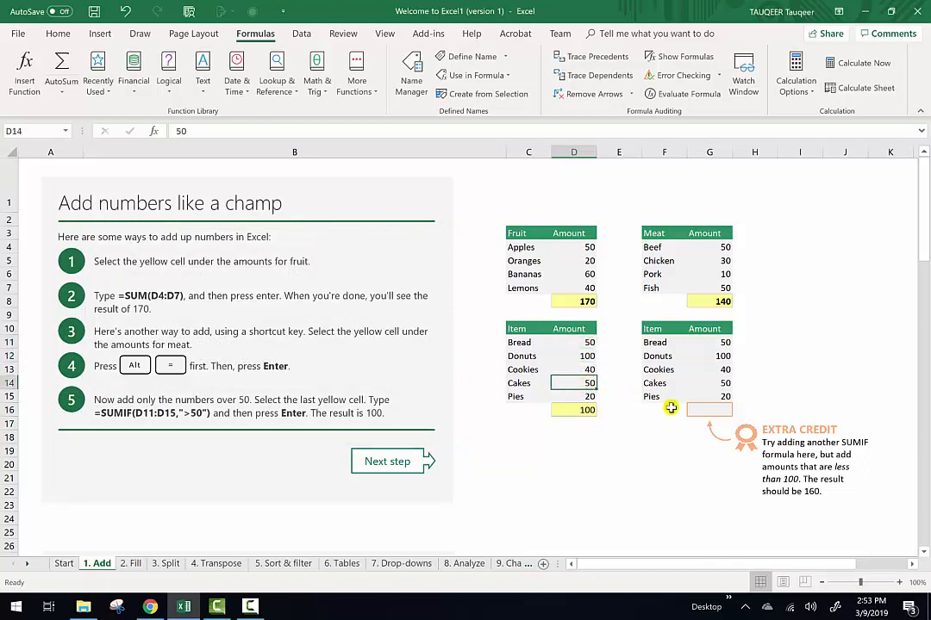
pyautogui.write('15')
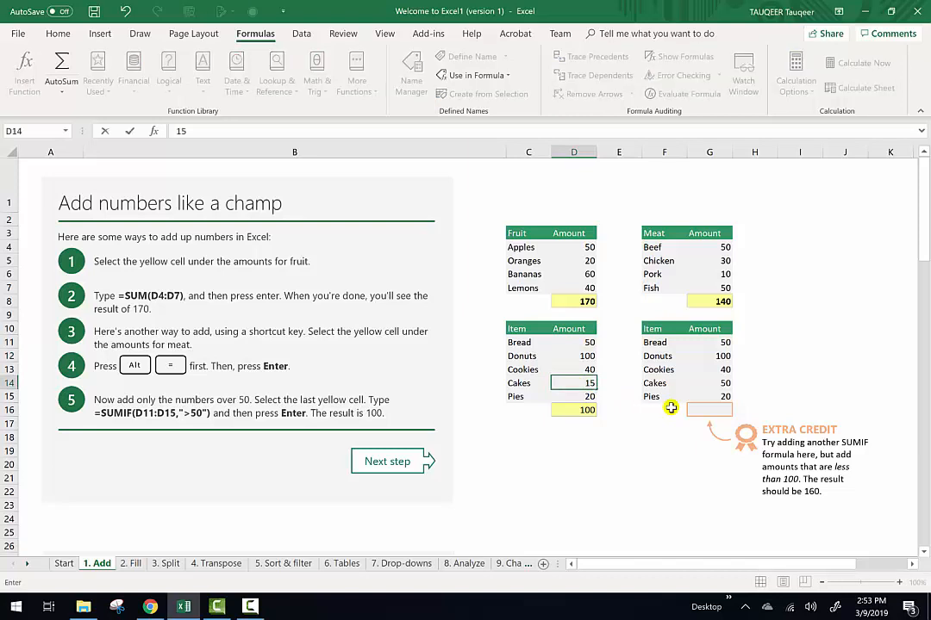
pyautogui.write('0')
pyautogui.press('Return')
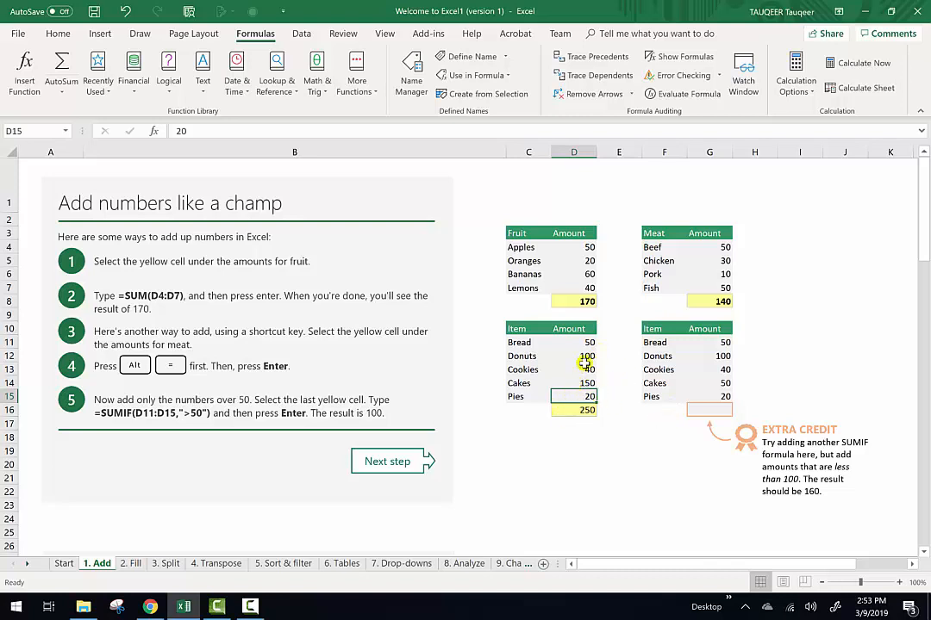
pyautogui.click(585, 410)
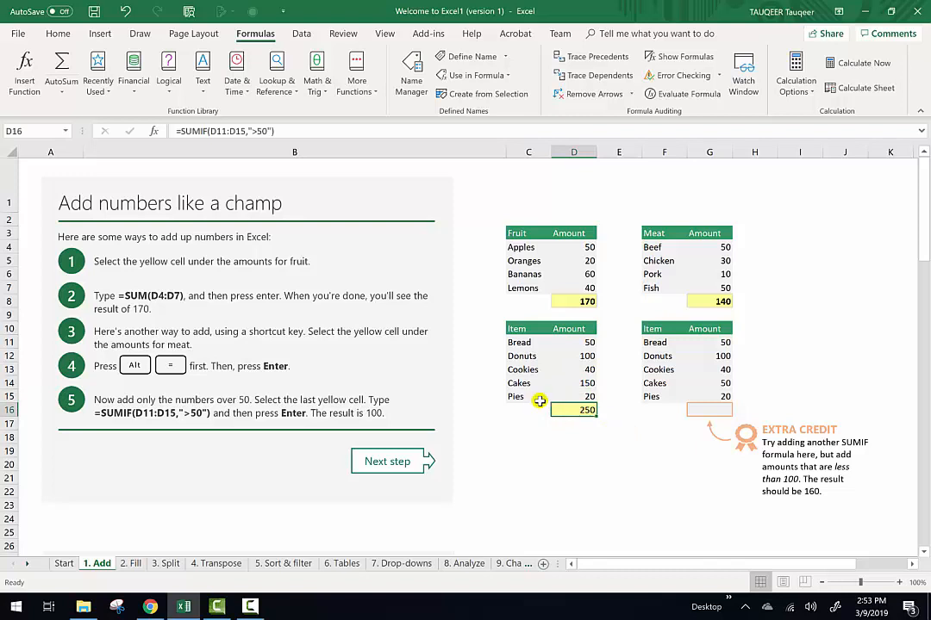
pyautogui.doubleClick(570, 410)
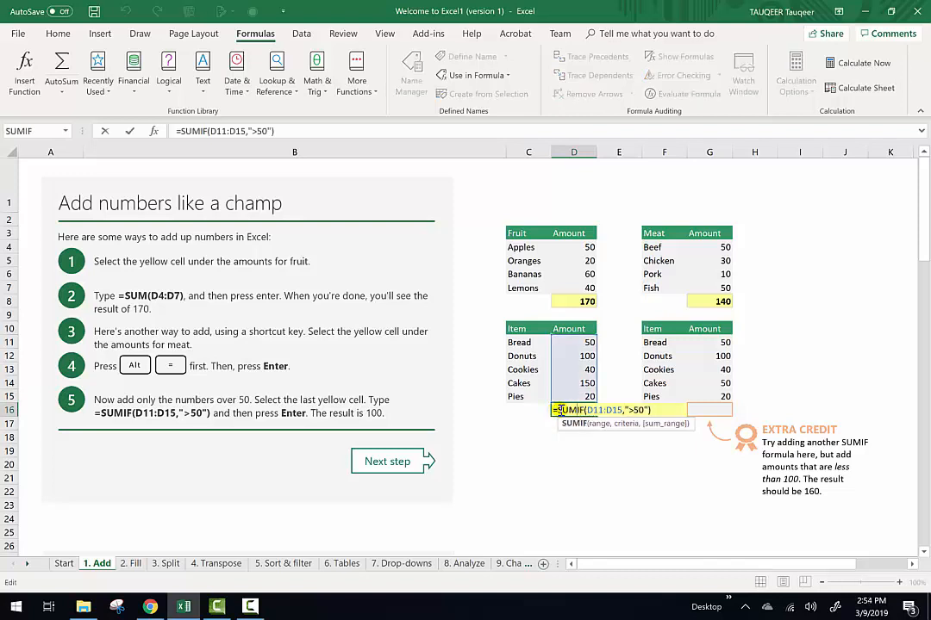
pyautogui.press('Return')
# - Re-enter the formula =SUMIF(D11:D15,">50") in D16 under the first Item table and check it
pyautogui.click(576, 412)
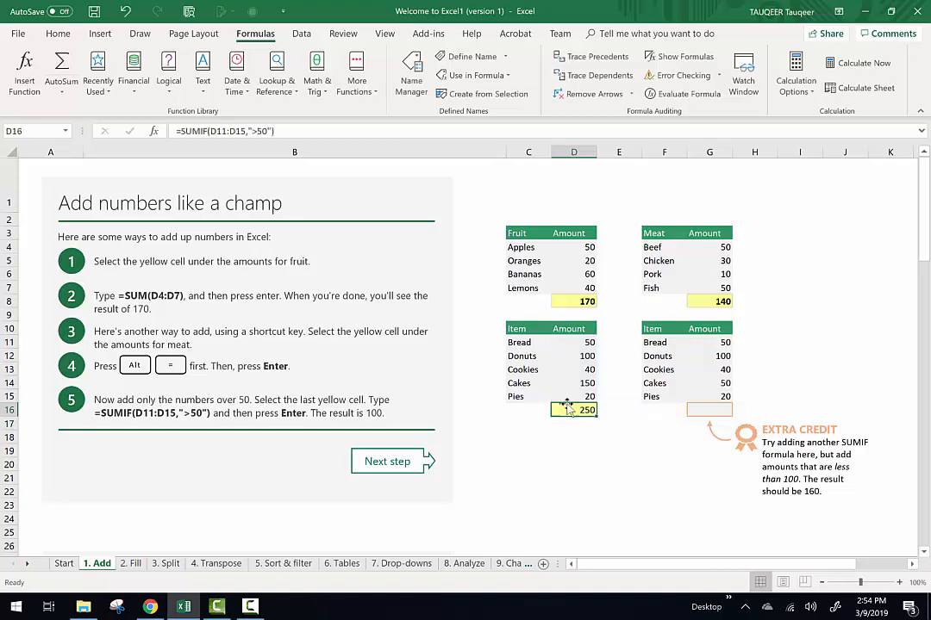
pyautogui.write('=su')
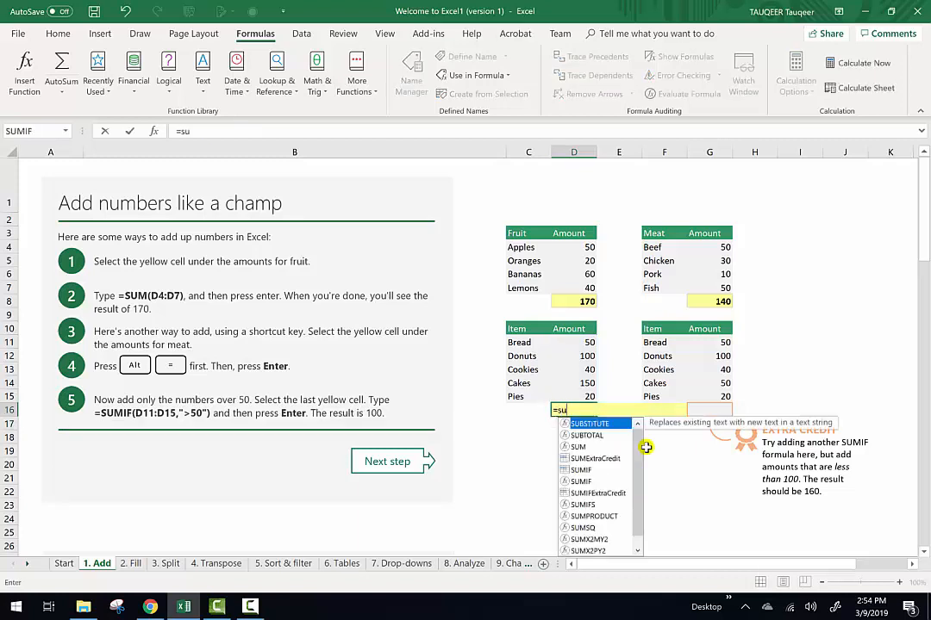
pyautogui.write('miF')
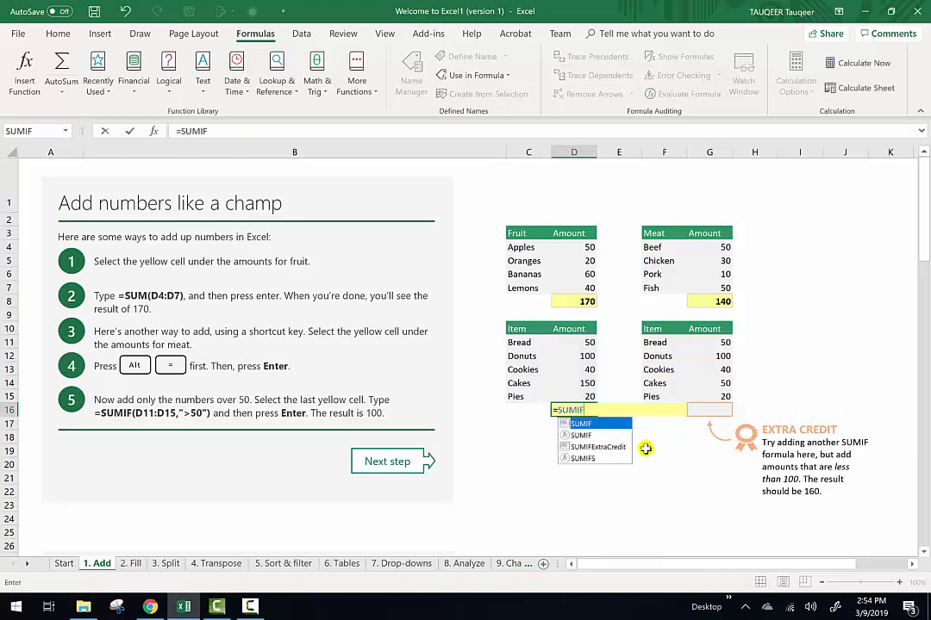
pyautogui.doubleClick(582, 434)
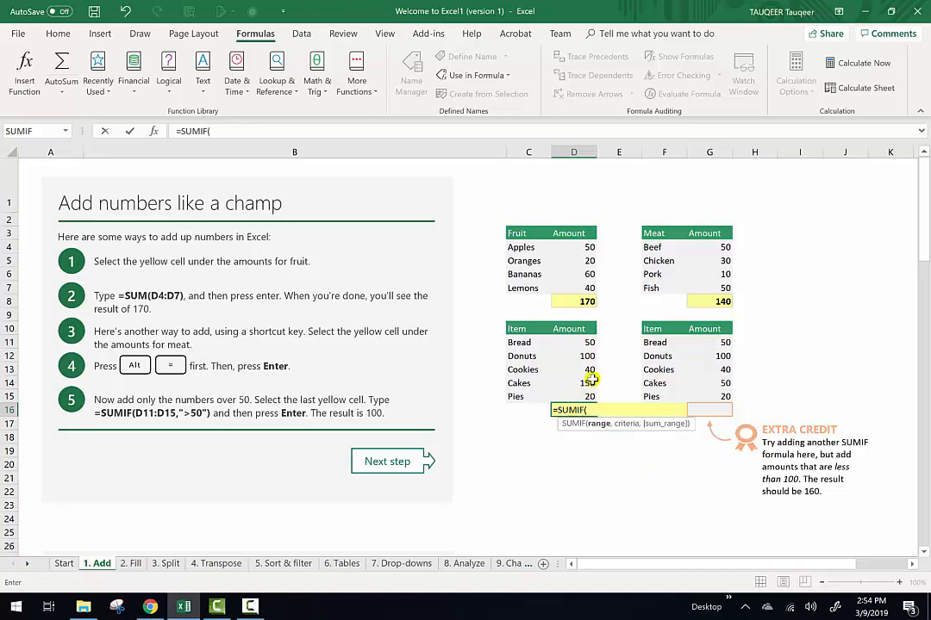
pyautogui.moveTo(584, 342); pyautogui.dragTo(582, 393)
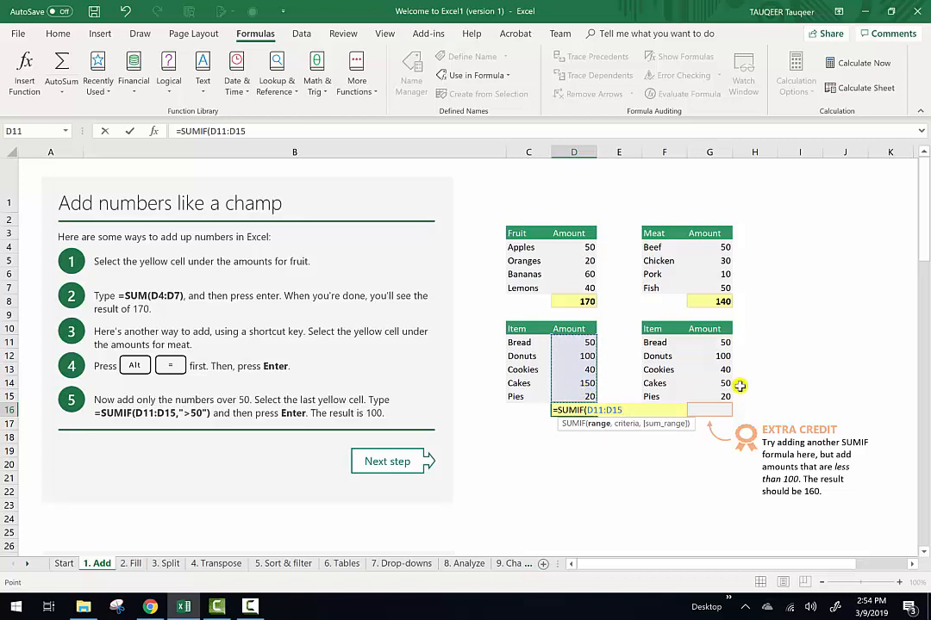
pyautogui.write(',')
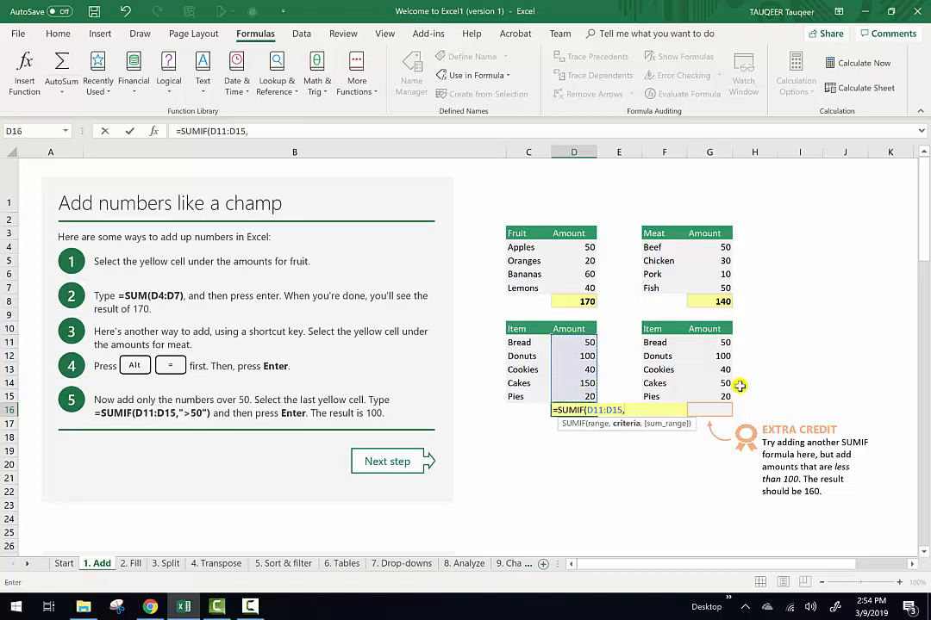
pyautogui.write('">50")')
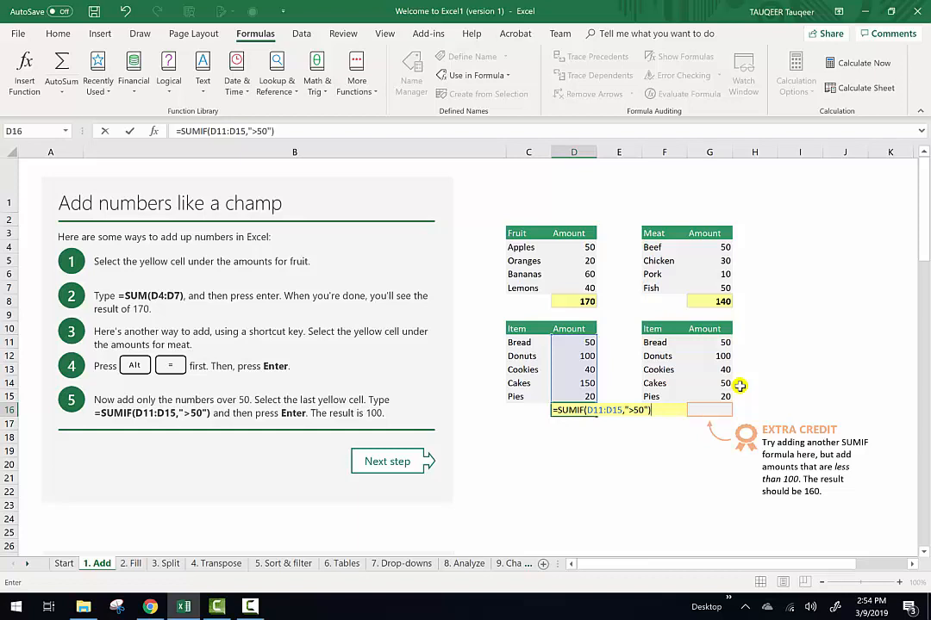
pyautogui.press('Return')
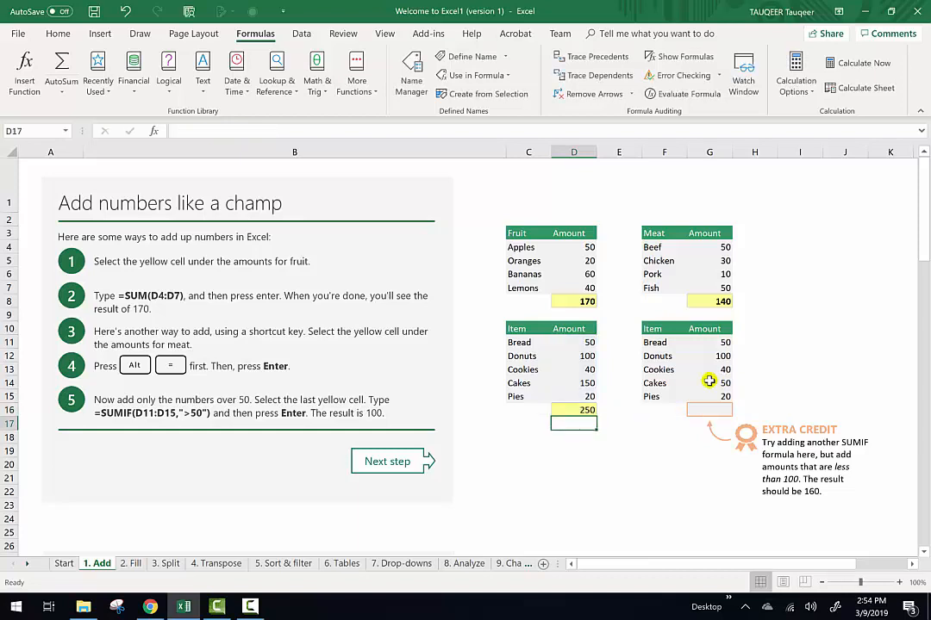
pyautogui.click(579, 410)
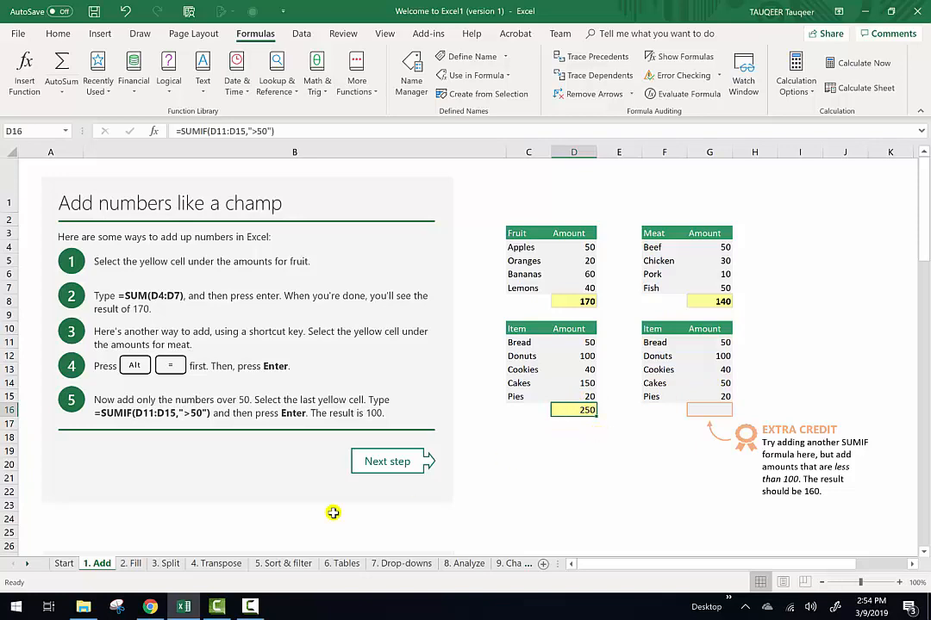
# - On the 2. Fill sheet, fill the SUM formula in E4 down through E7 and check the copied formulas
pyautogui.click(135, 564)
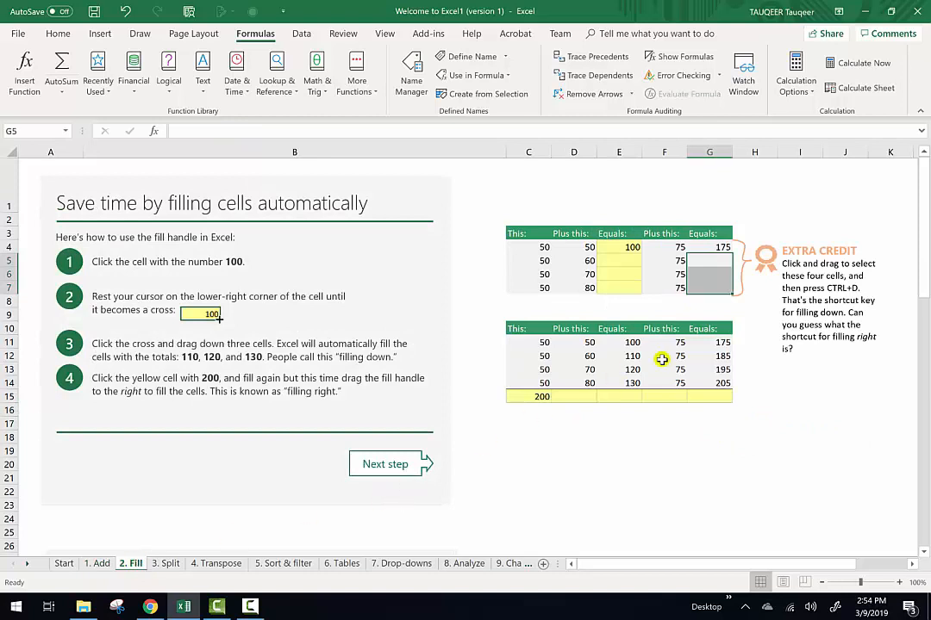
pyautogui.click(618, 248)
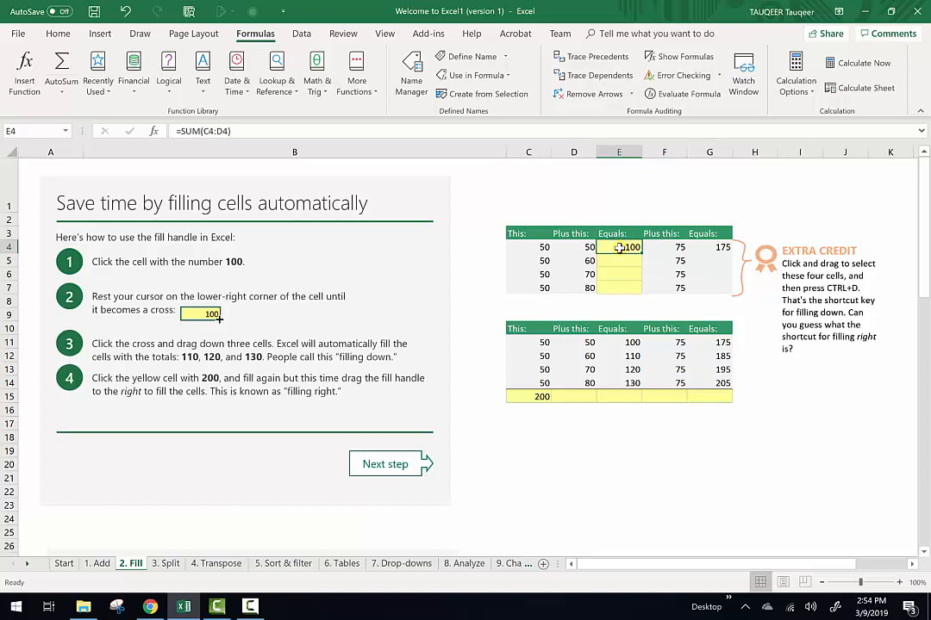
pyautogui.moveTo(619, 248); pyautogui.dragTo(617, 288)
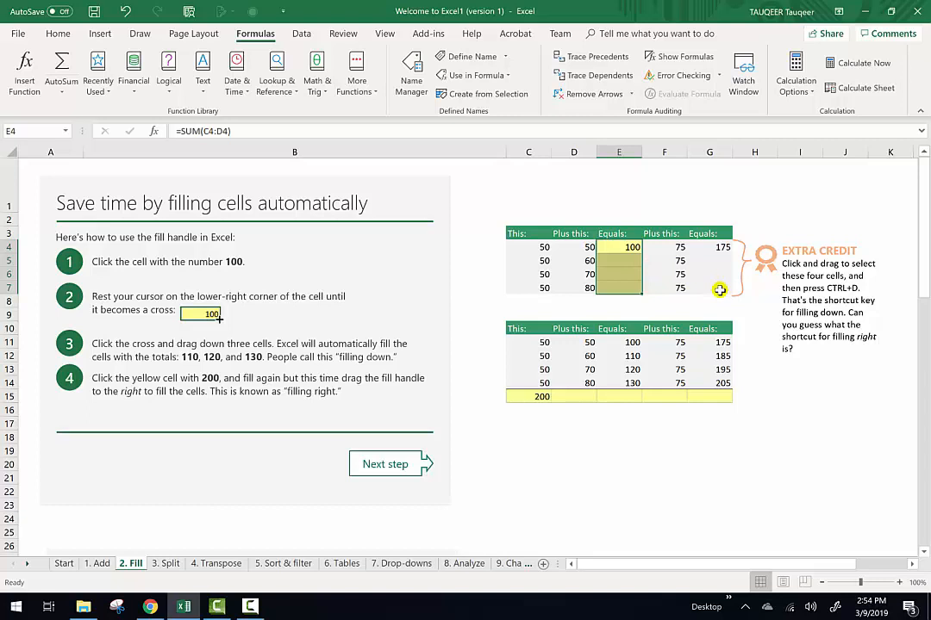
pyautogui.hotkey('ctrl', 'd')
pyautogui.doubleClick(619, 260)
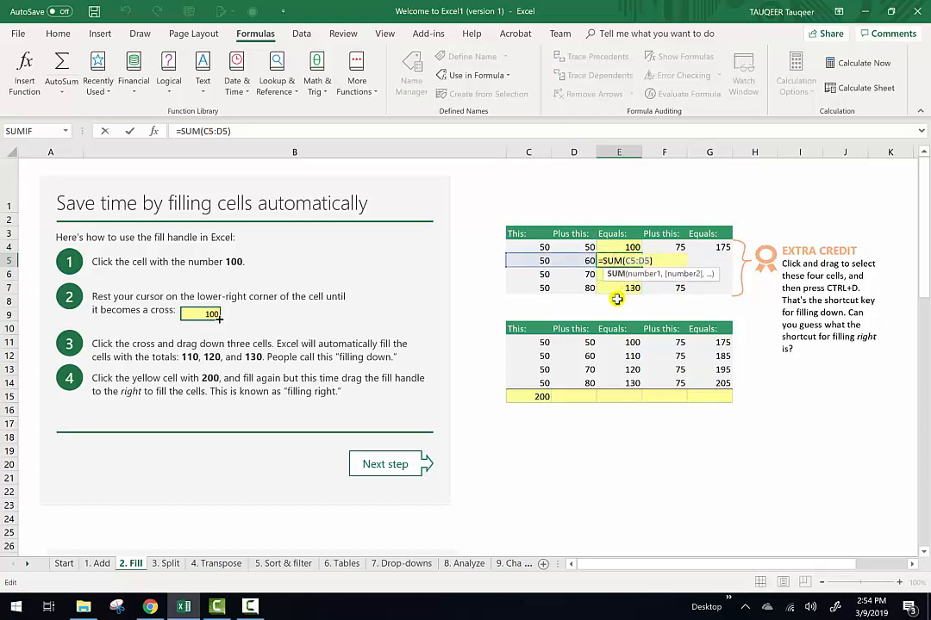
pyautogui.press('Return')
pyautogui.press('Return')
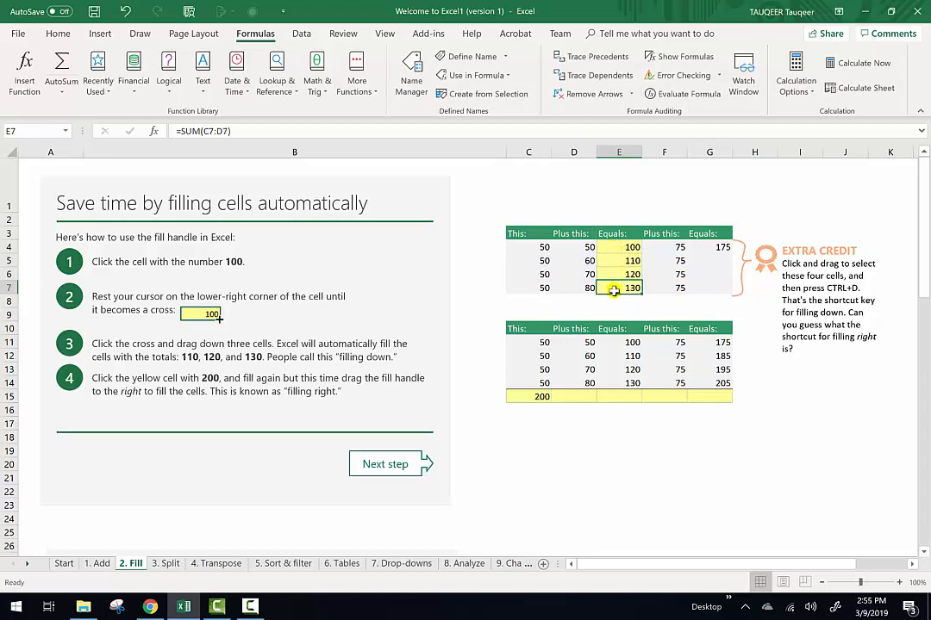
pyautogui.click(626, 247)
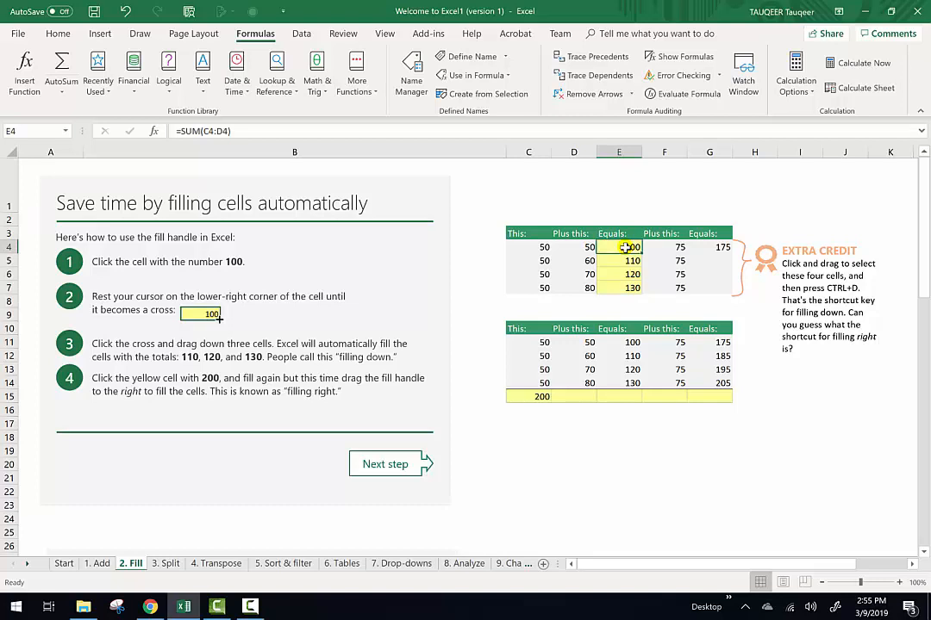
# - Fill the SUM formula in G4 down through G7 and check the copied formula in G5
pyautogui.click(708, 247)
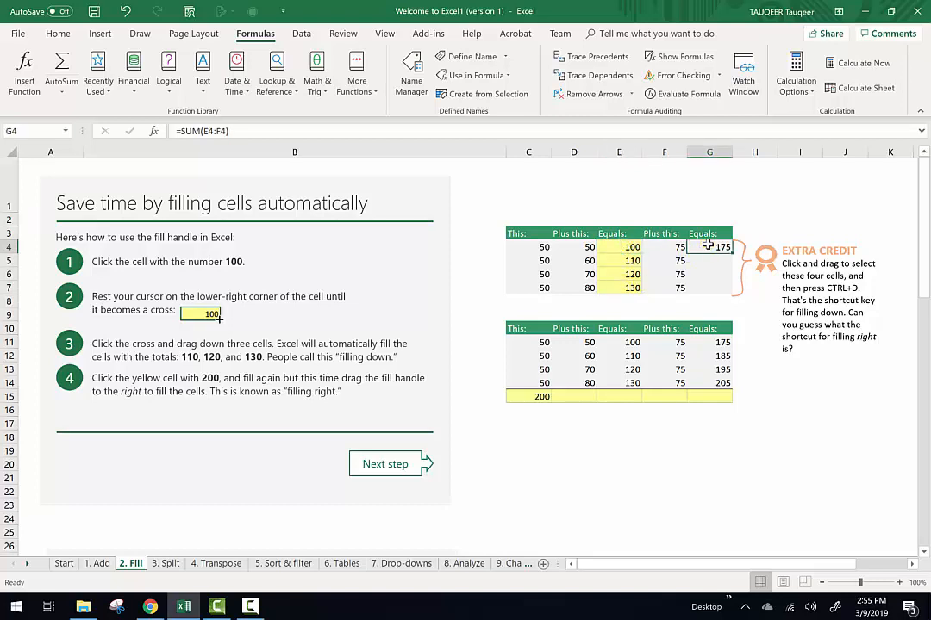
pyautogui.moveTo(708, 246); pyautogui.dragTo(705, 287)
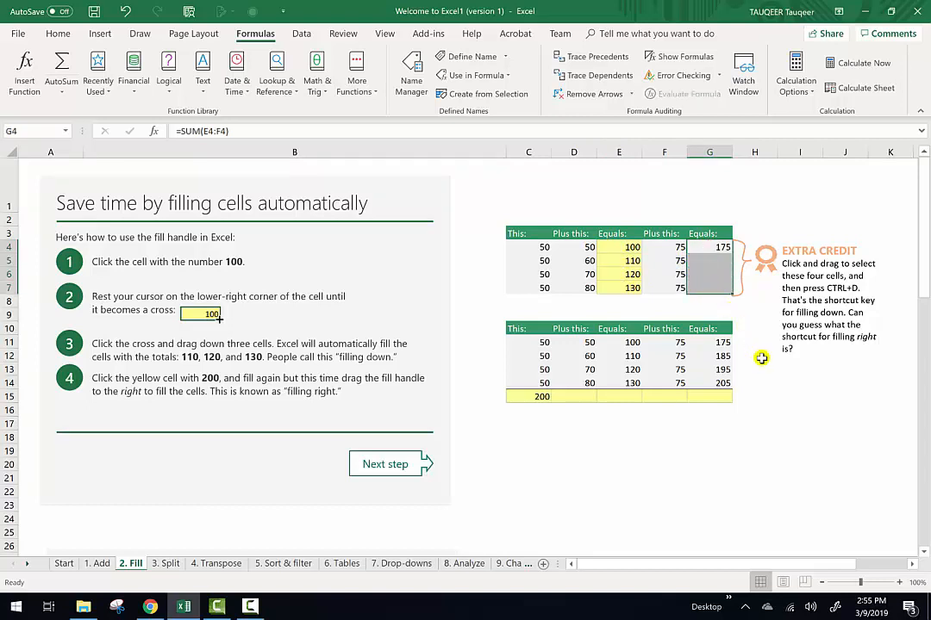
pyautogui.hotkey('ctrl', 'd')
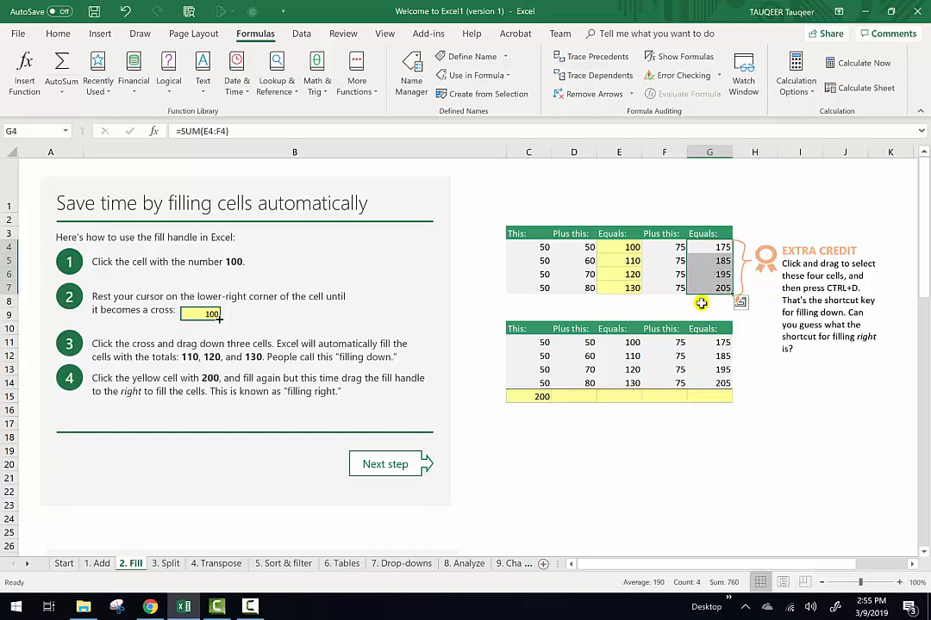
pyautogui.click(719, 260)
pyautogui.doubleClick(720, 261)
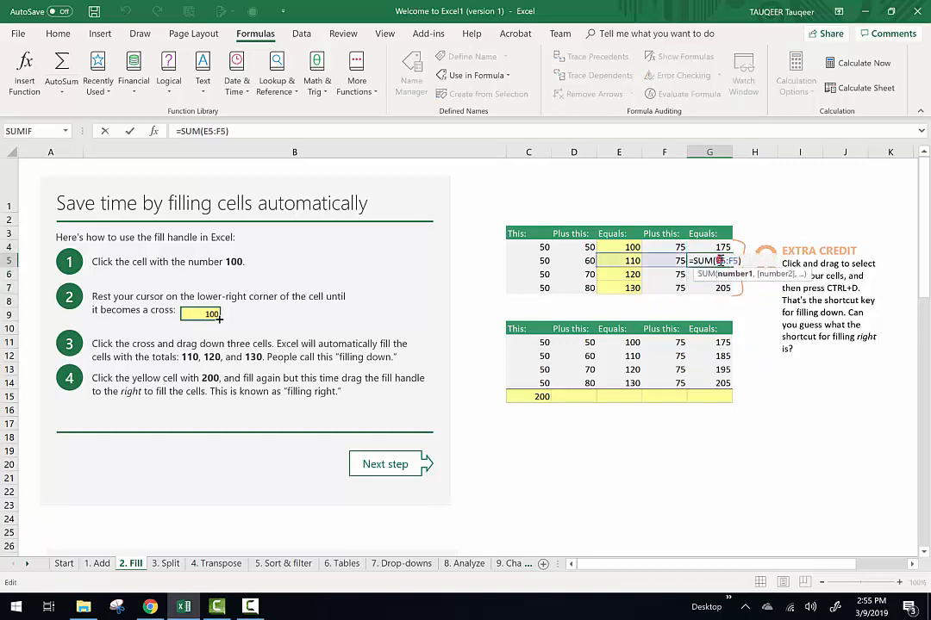
pyautogui.press('Return')
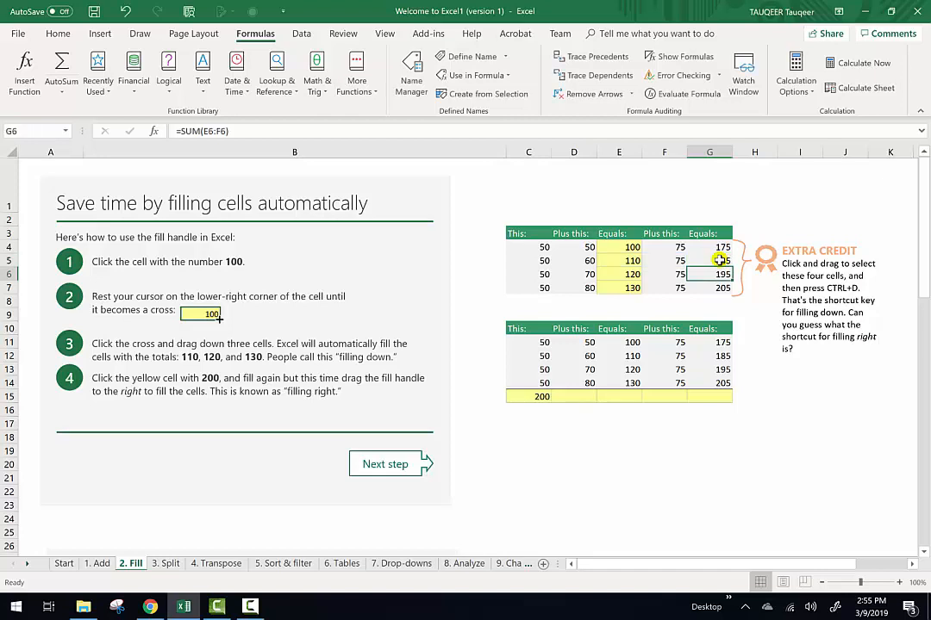
# - Check the SUM formula in C15 and fill it right across the yellow total row through G15
pyautogui.click(546, 396)
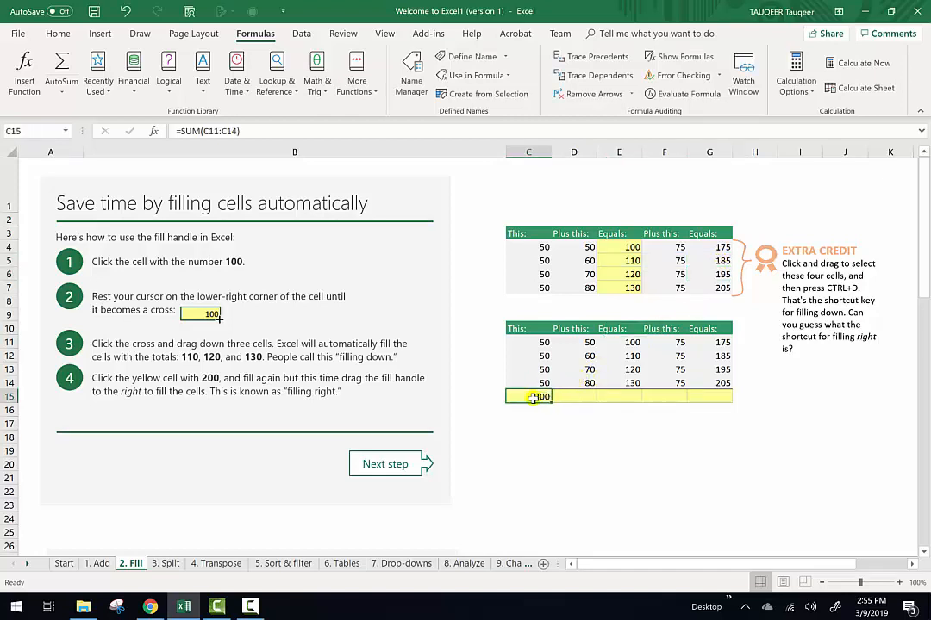
pyautogui.moveTo(535, 397); pyautogui.dragTo(705, 392)
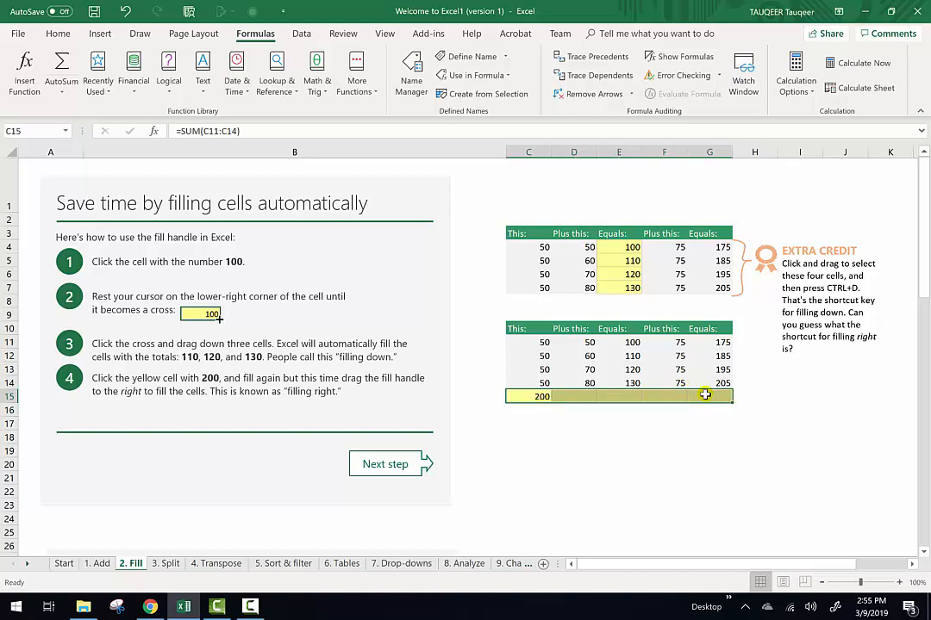
pyautogui.click(540, 398)
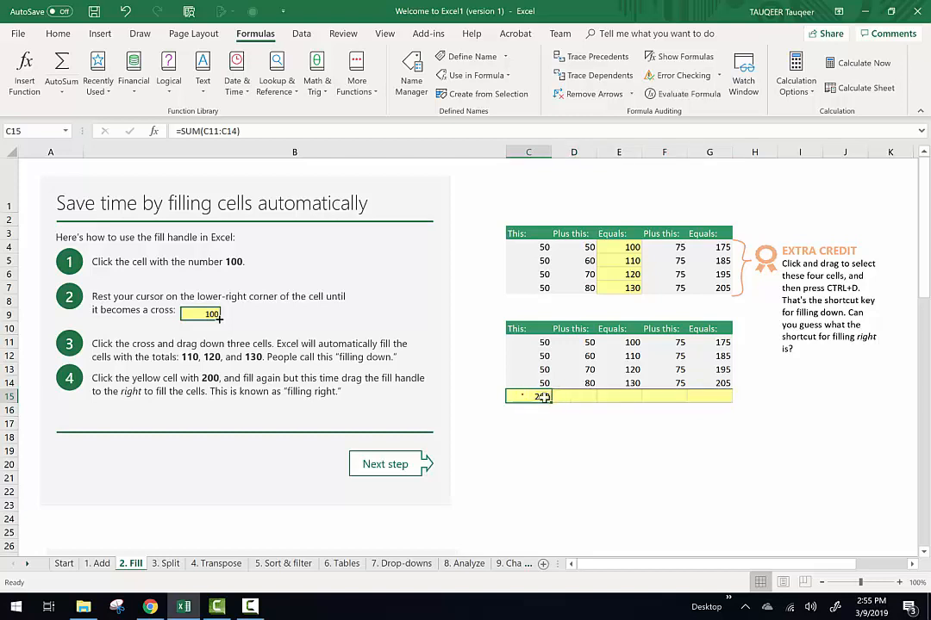
pyautogui.doubleClick(537, 398)
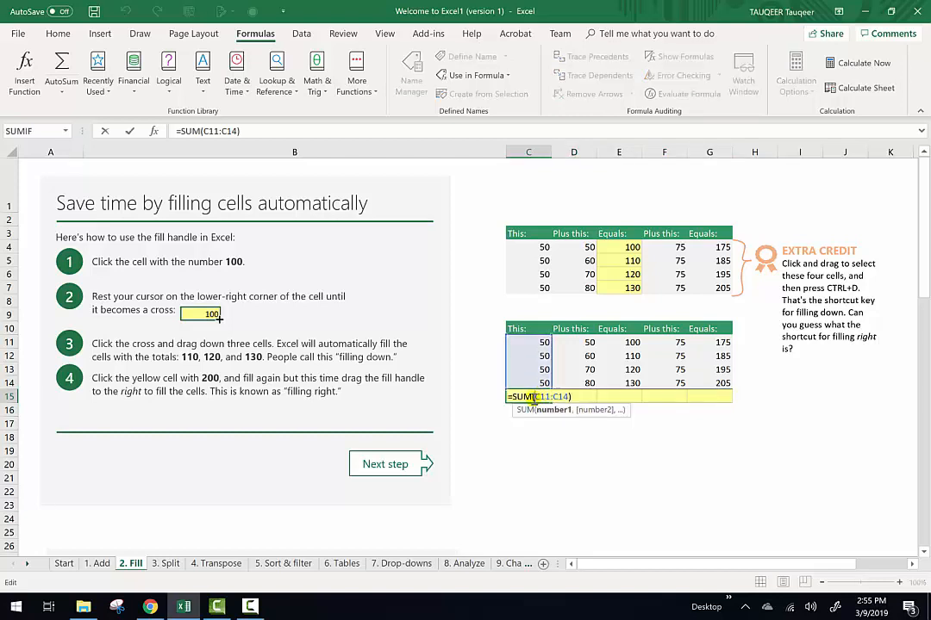
pyautogui.press('Return')
pyautogui.click(532, 397)
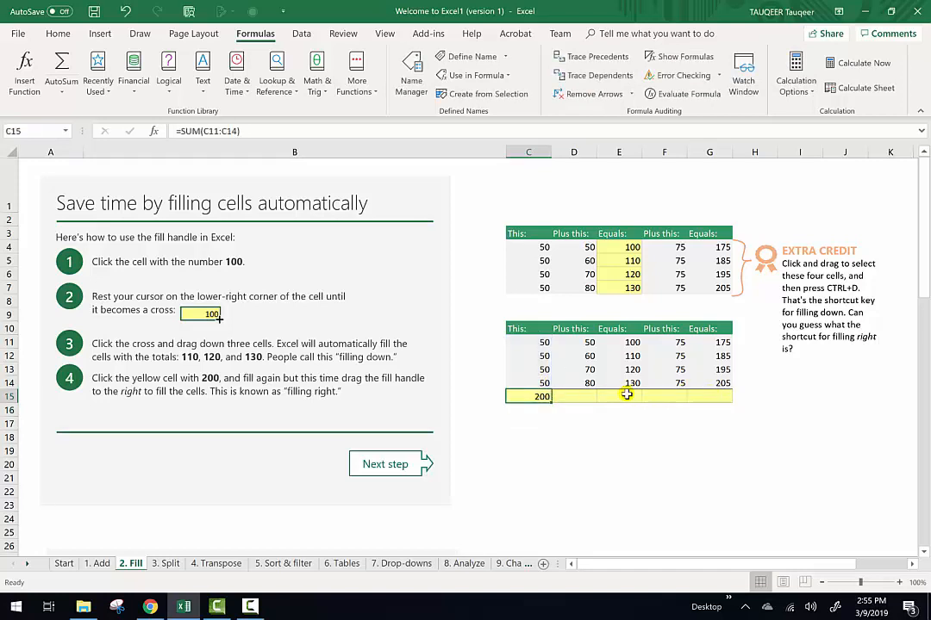
pyautogui.moveTo(549, 401); pyautogui.dragTo(705, 398)
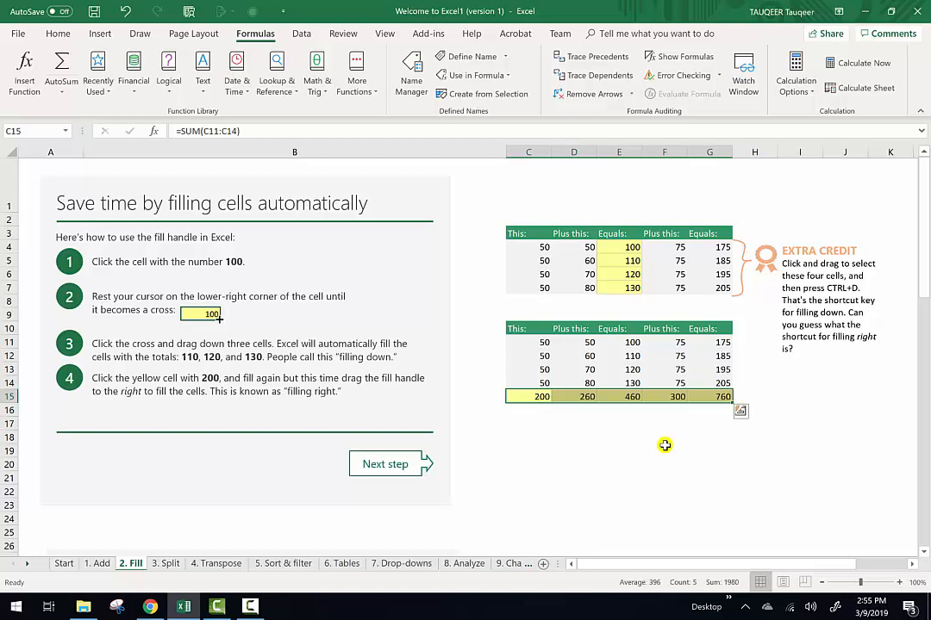
# - Check the copied SUM formulas in D15, E15 and F15 of the total row
pyautogui.click(583, 396)
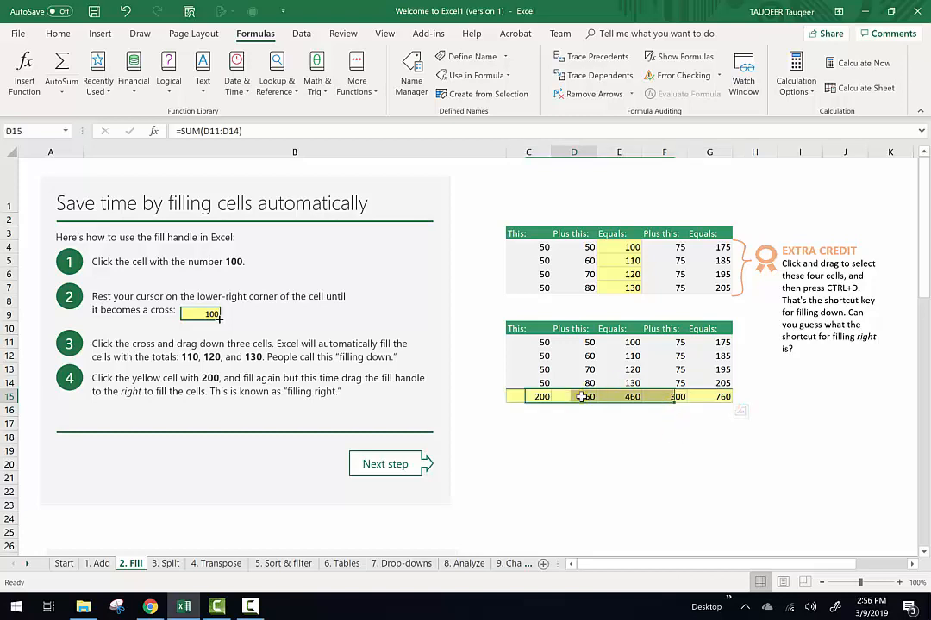
pyautogui.doubleClick(582, 396)
pyautogui.press('Return')
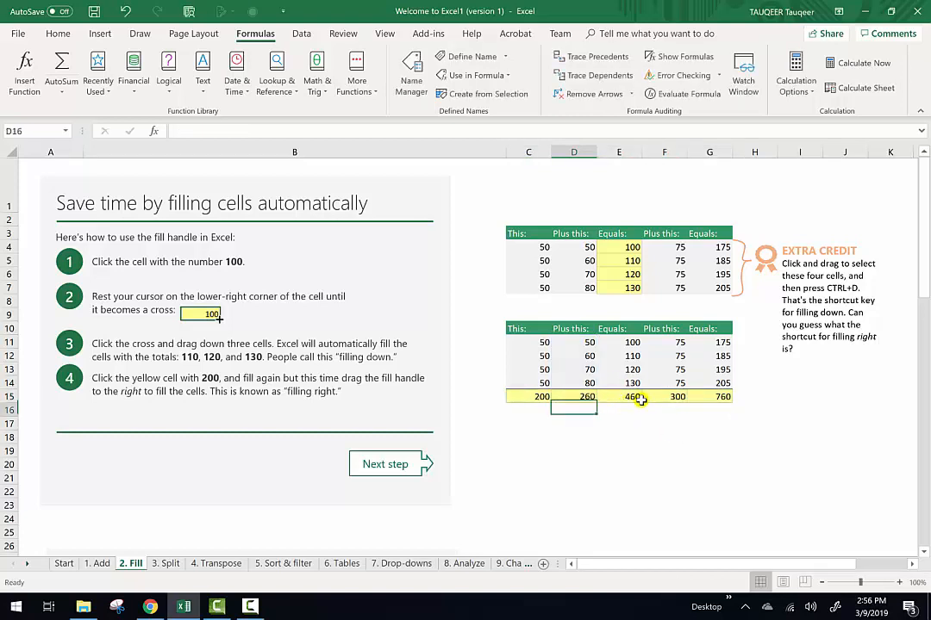
pyautogui.click(638, 398)
pyautogui.doubleClick(642, 397)
pyautogui.press('Return')
pyautogui.click(677, 397)
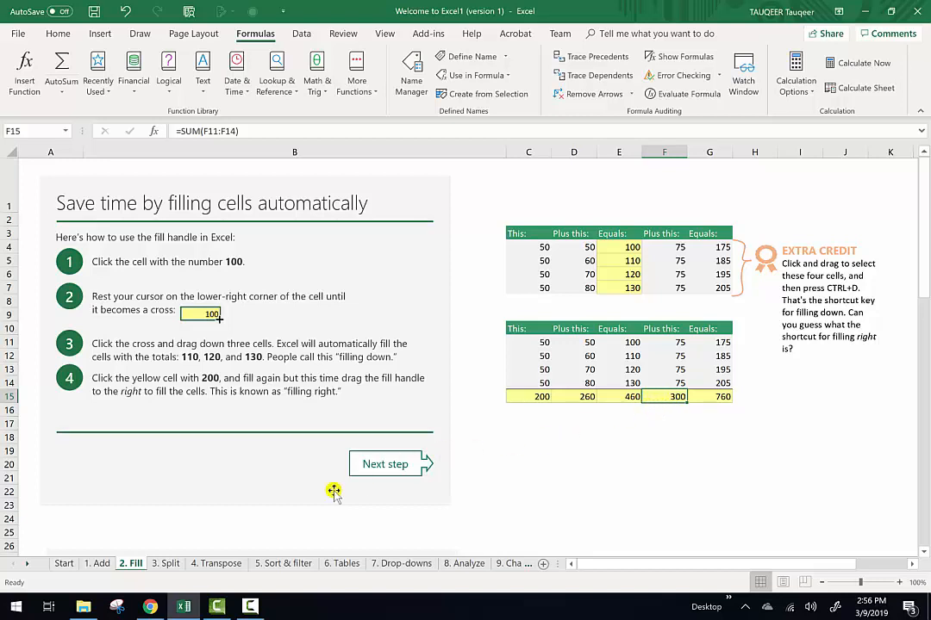
# - On the 3. Split sheet, enter the first name from the first e-mail address in cell D5
pyautogui.click(168, 565)
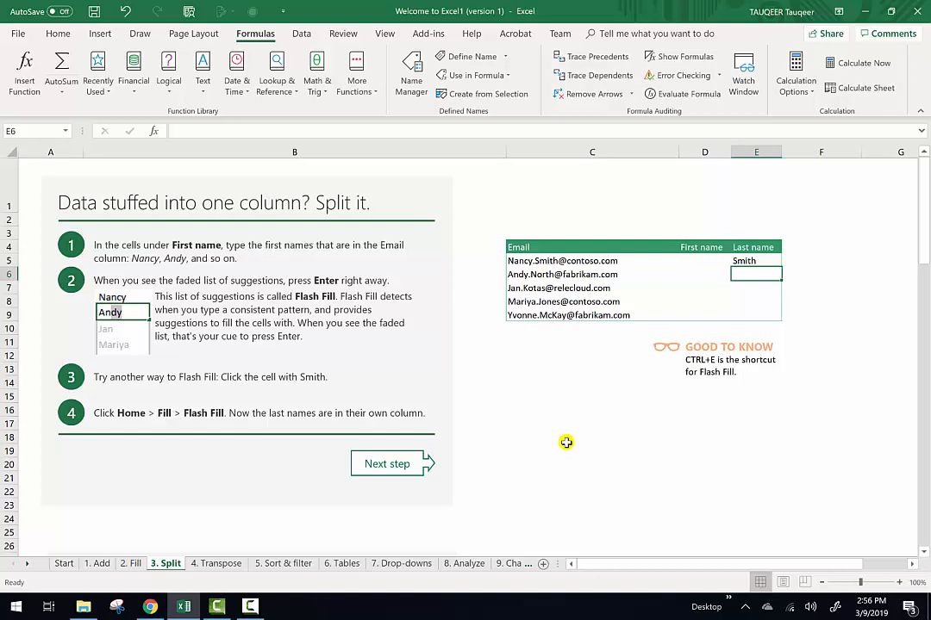
pyautogui.click(536, 260)
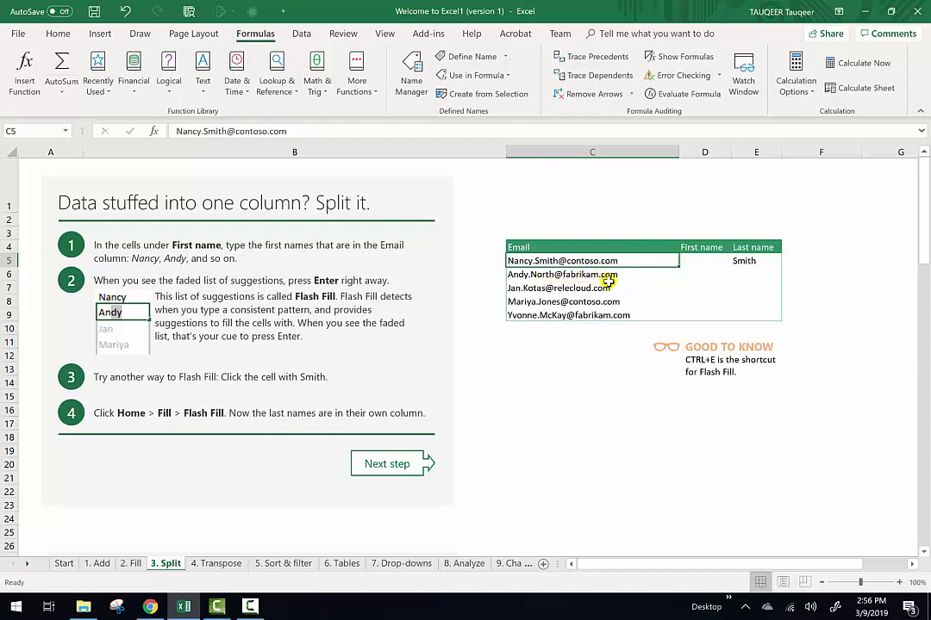
pyautogui.click(695, 261)
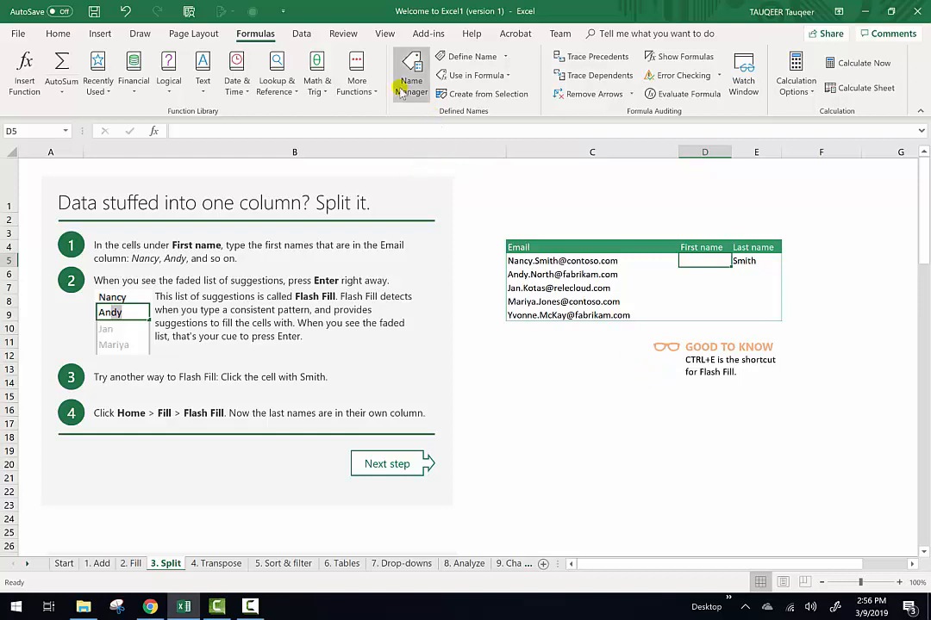
pyautogui.click(302, 34)
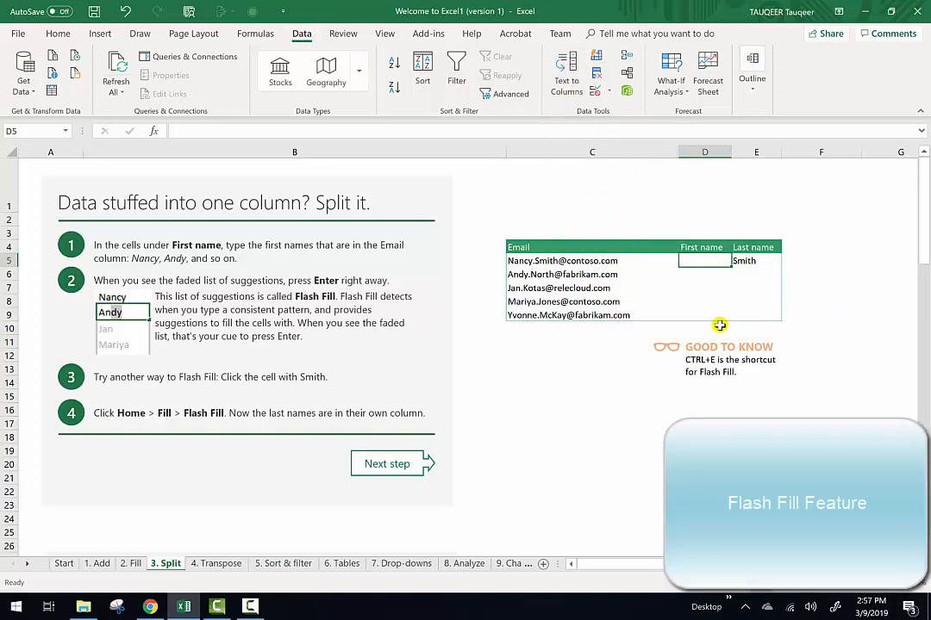
pyautogui.click(695, 261)
pyautogui.moveTo(535, 259); pyautogui.dragTo(528, 316)
pyautogui.click(695, 258)
pyautogui.write('Nan')
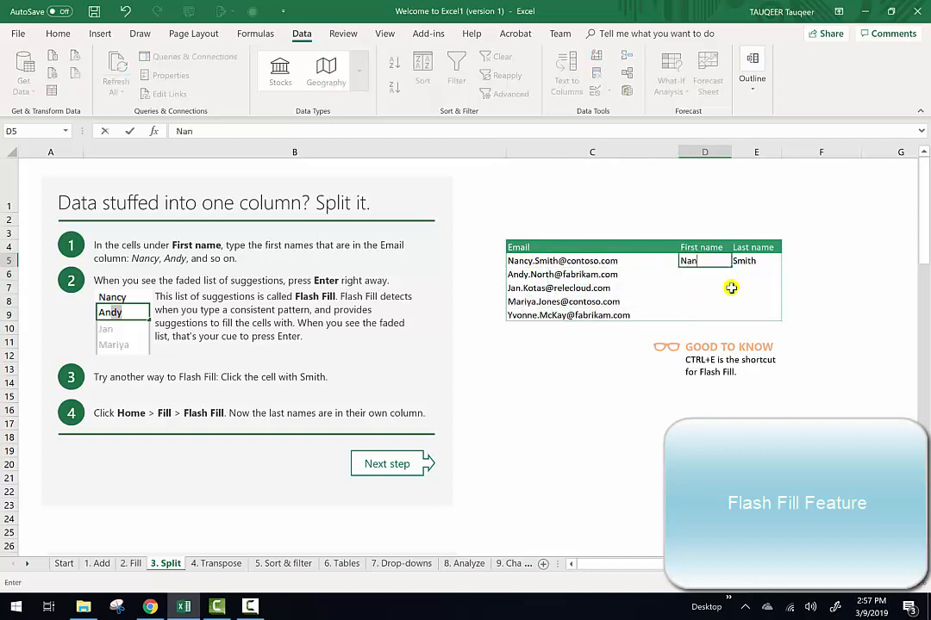
pyautogui.write('cy')
pyautogui.press('Return')
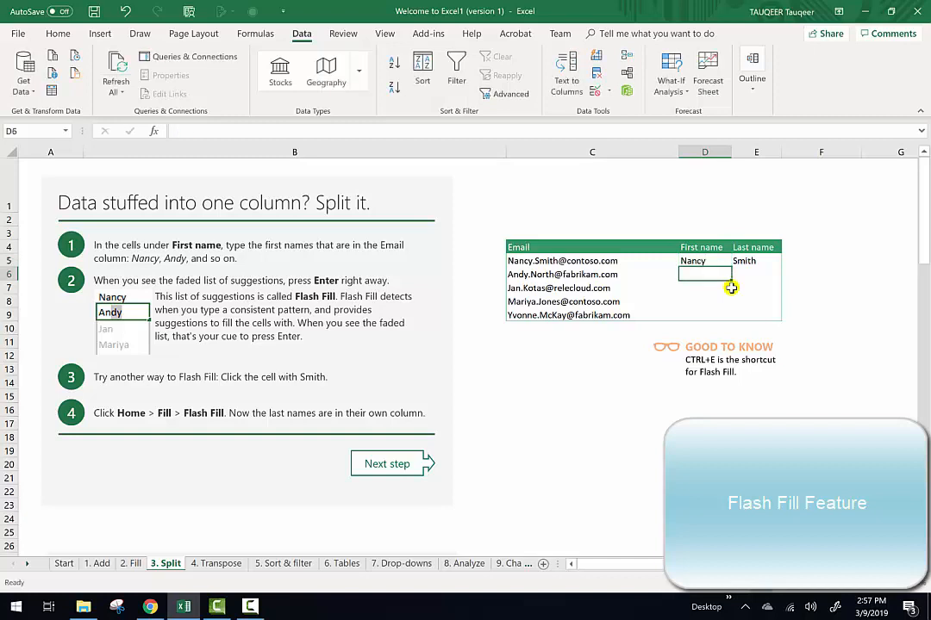
# - Enter the second e-mail's first name in D6 and accept the Flash Fill suggestions for the remaining first names
pyautogui.write('Andy')
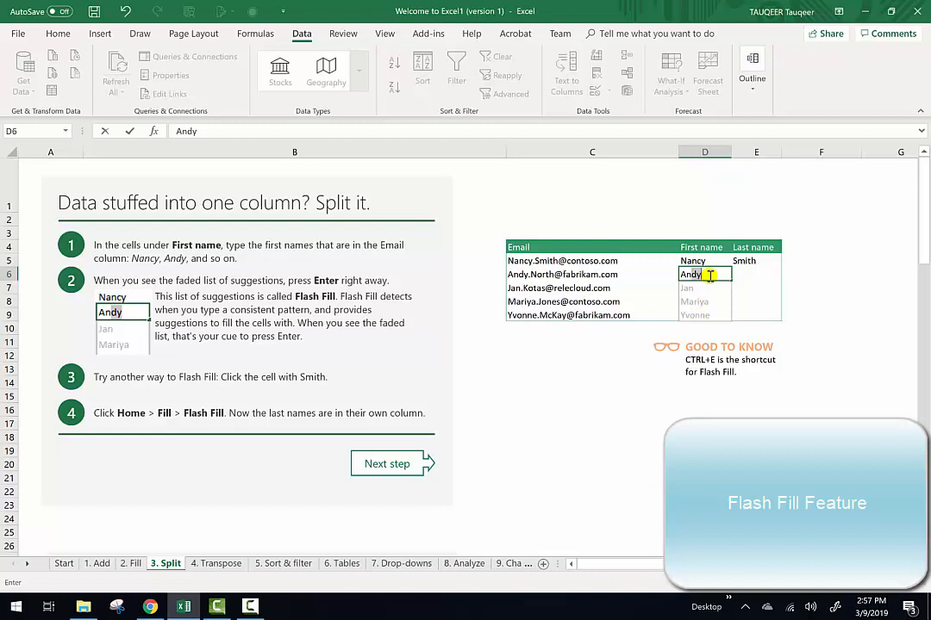
pyautogui.press('Return')
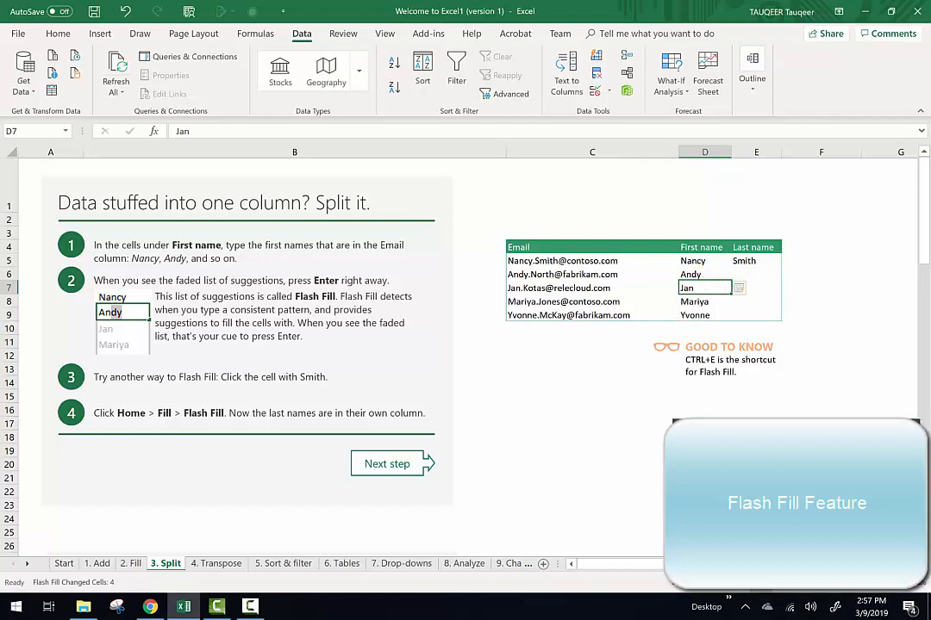
pyautogui.click(667, 272)
# - Enter the last names from the second and third e-mail addresses in E6 and E7, accepting the Flash Fill suggestions
pyautogui.click(749, 273)
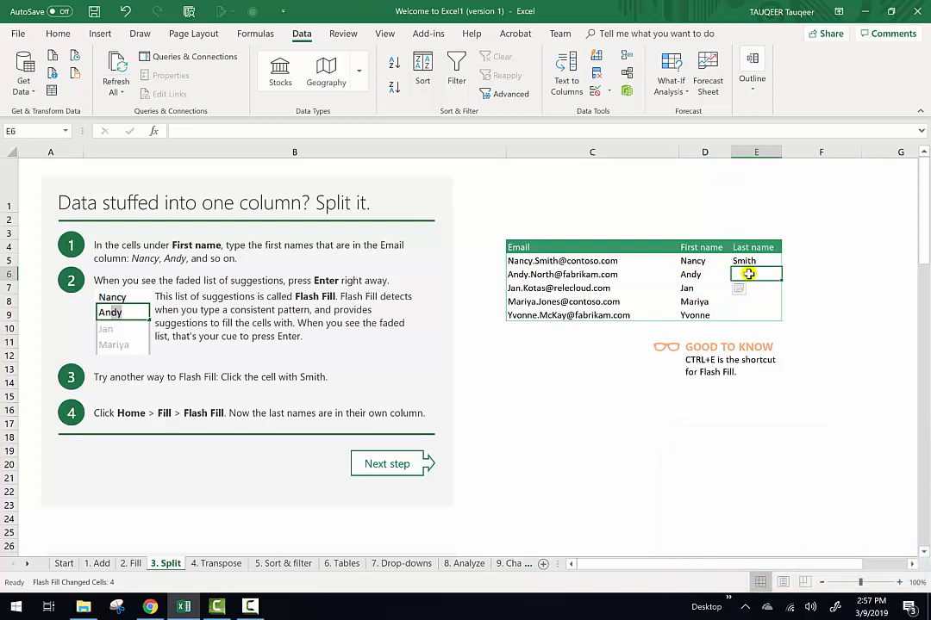
pyautogui.press('Up')
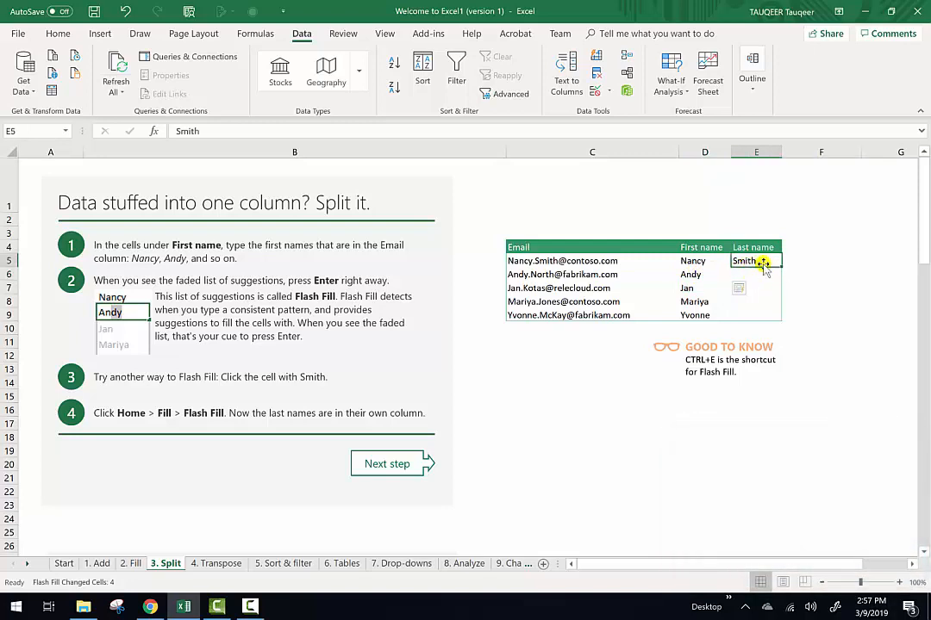
pyautogui.click(751, 273)
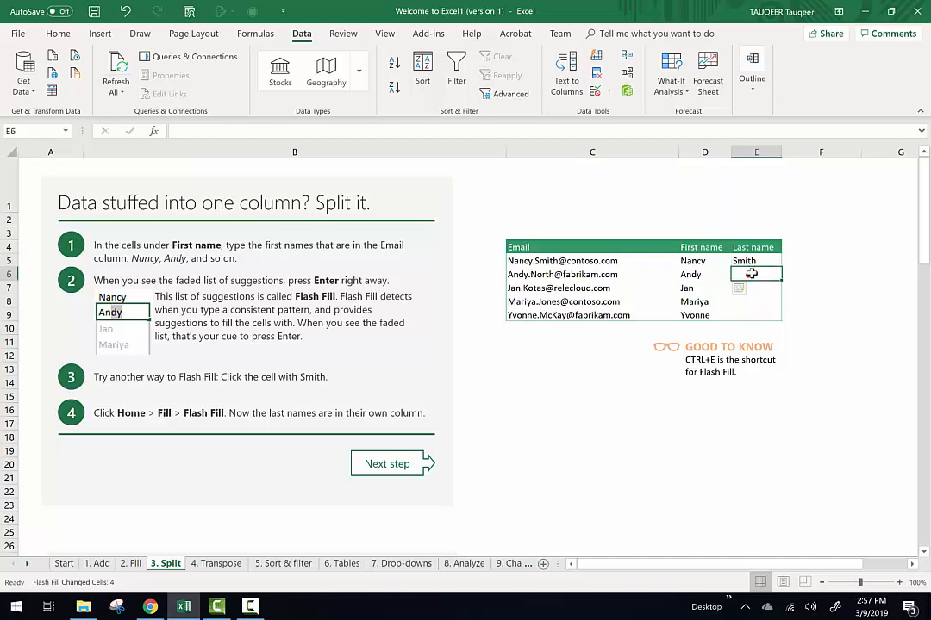
pyautogui.write('North')
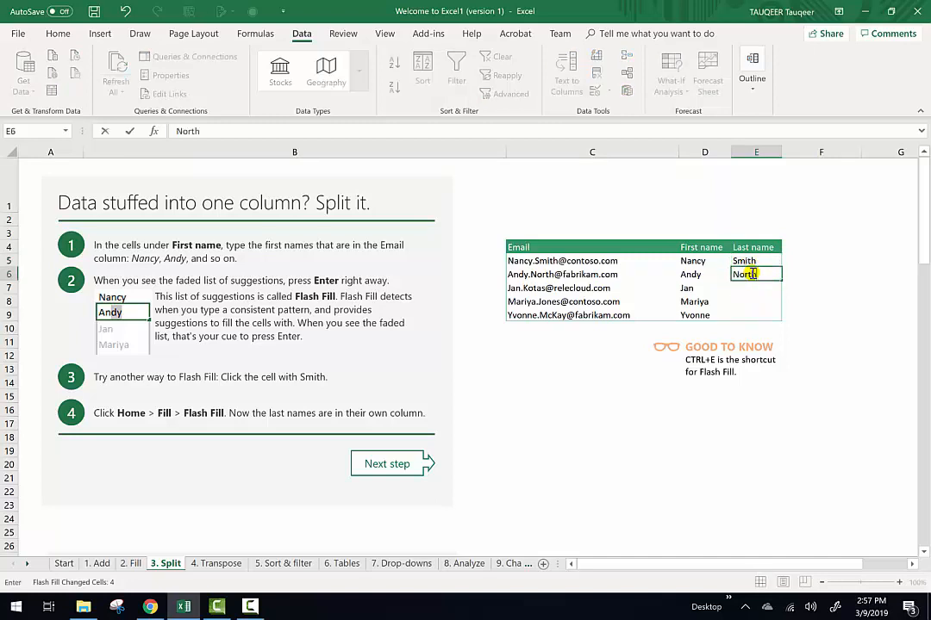
pyautogui.press('Return')
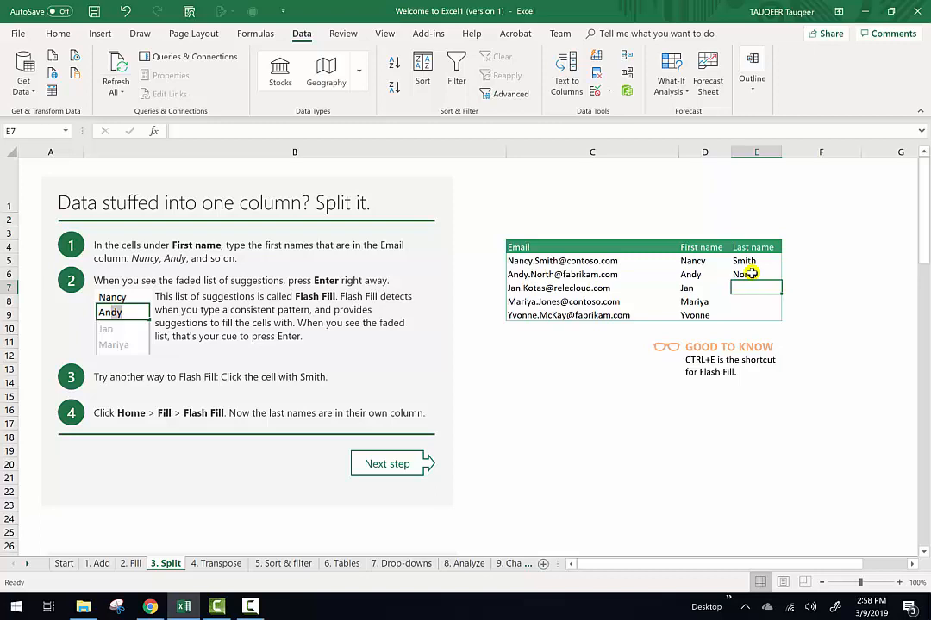
pyautogui.write('Kotas')
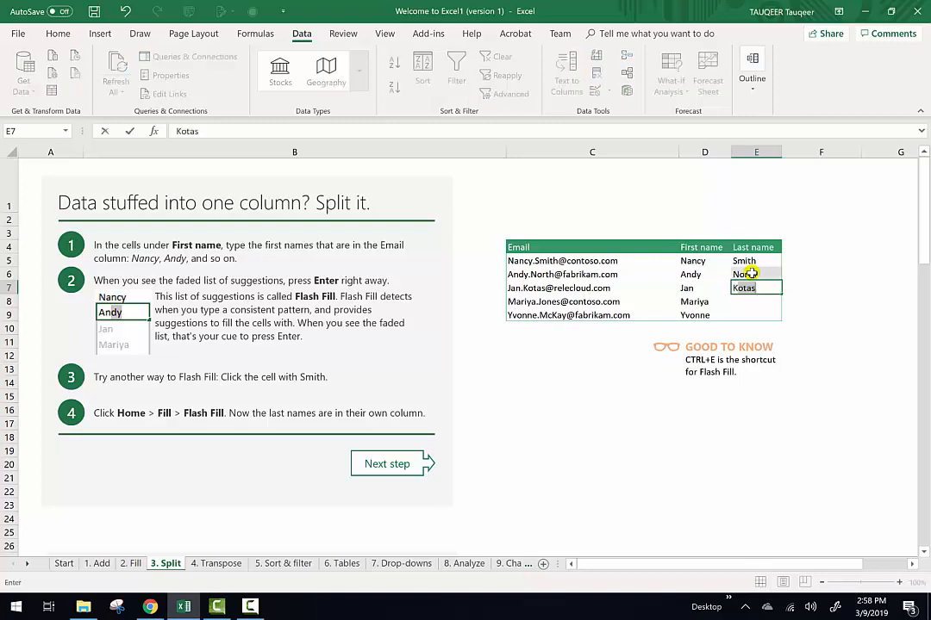
pyautogui.press('Return')
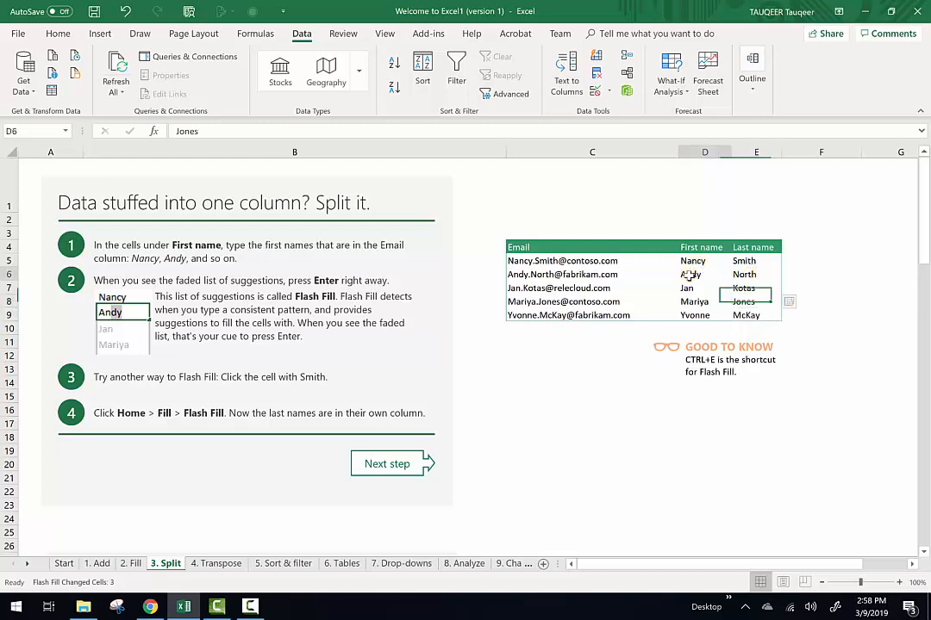
# - Clear the filled first names in D6:D9 and the filled last names in E6:E9
pyautogui.moveTo(690, 274); pyautogui.dragTo(694, 312)
pyautogui.press('Delete')
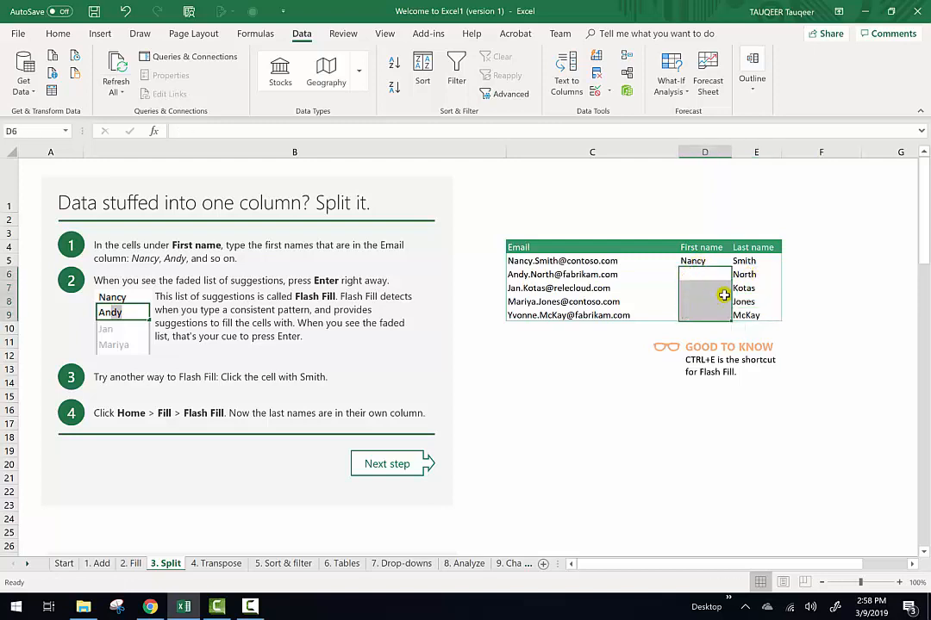
pyautogui.moveTo(748, 274); pyautogui.dragTo(742, 313)
pyautogui.press('Delete')
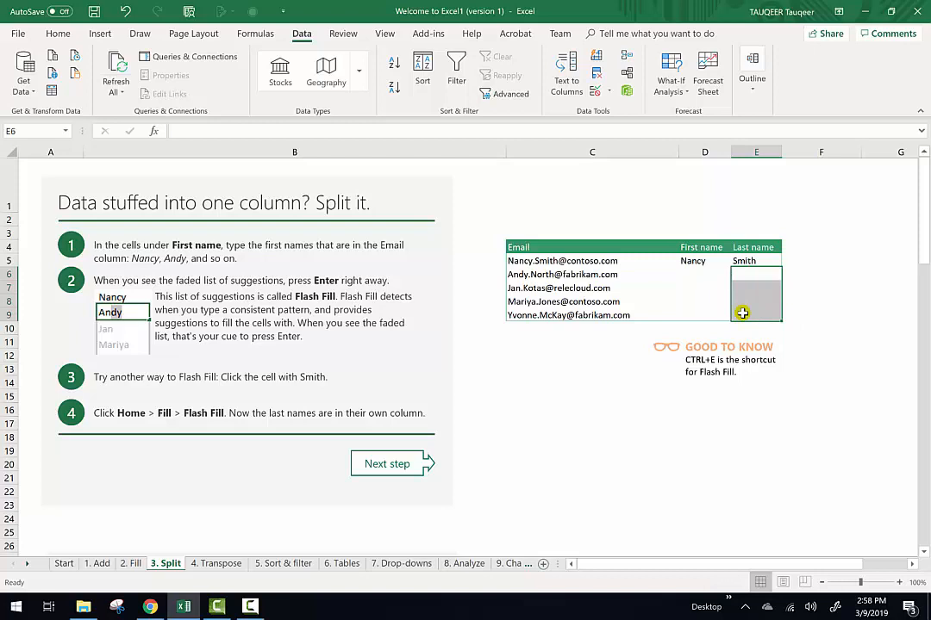
# - Run Flash Fill from D6 to complete the First name column
pyautogui.click(694, 261)
pyautogui.click(700, 272)
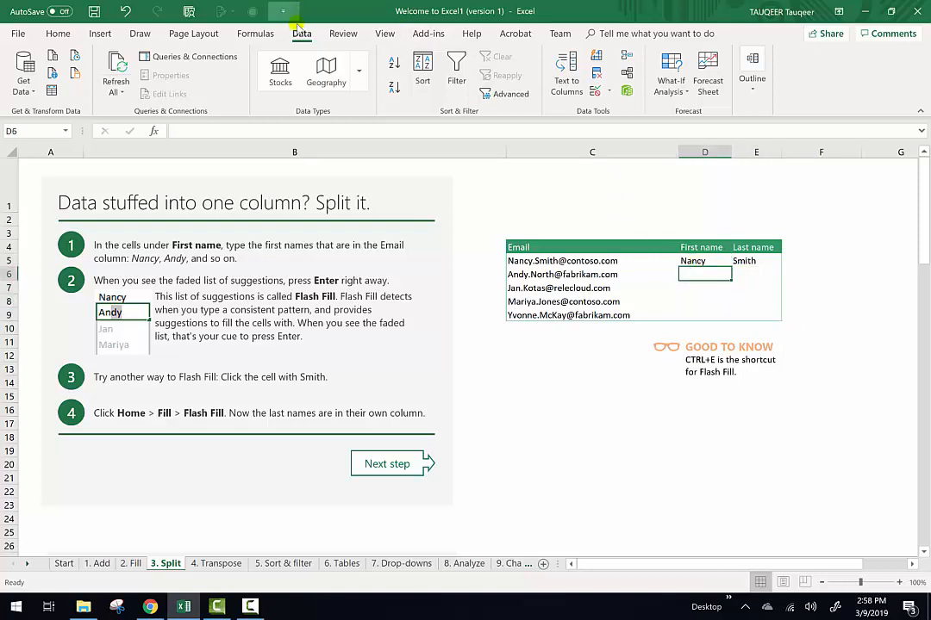
pyautogui.click(596, 56)
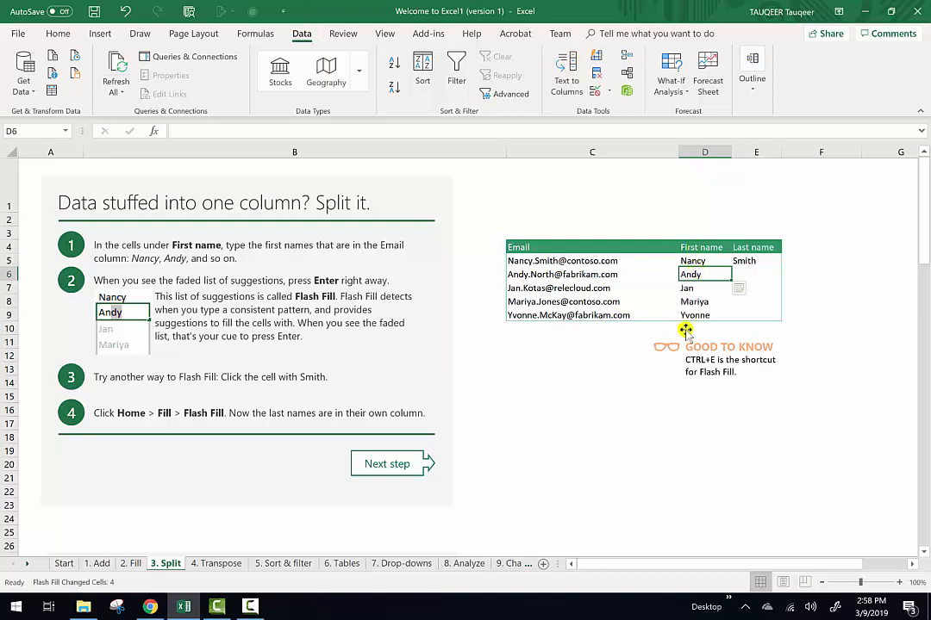
# - Run Flash Fill from E6 to complete the Last name column
pyautogui.click(743, 272)
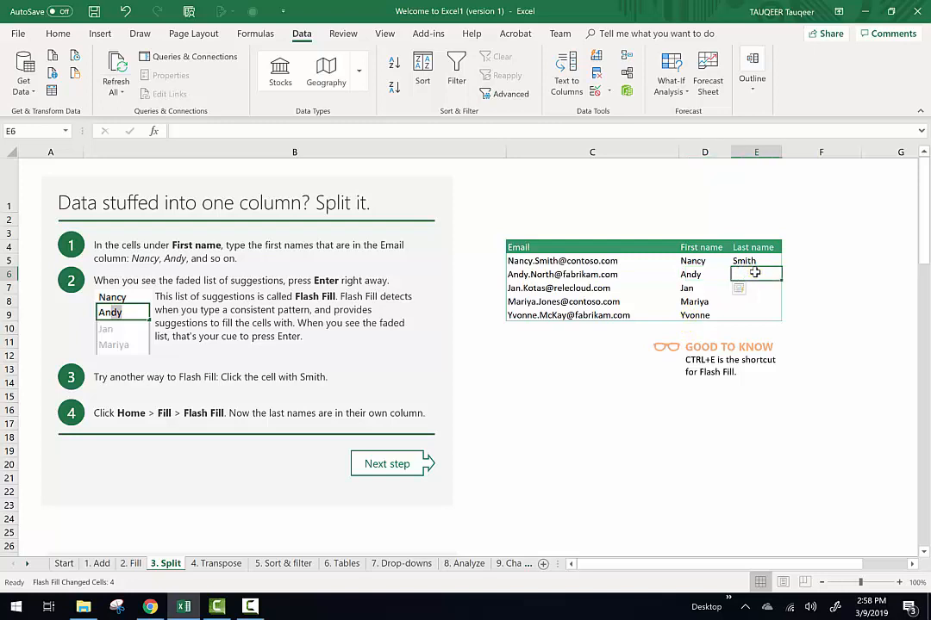
pyautogui.click(754, 272)
pyautogui.click(596, 54)
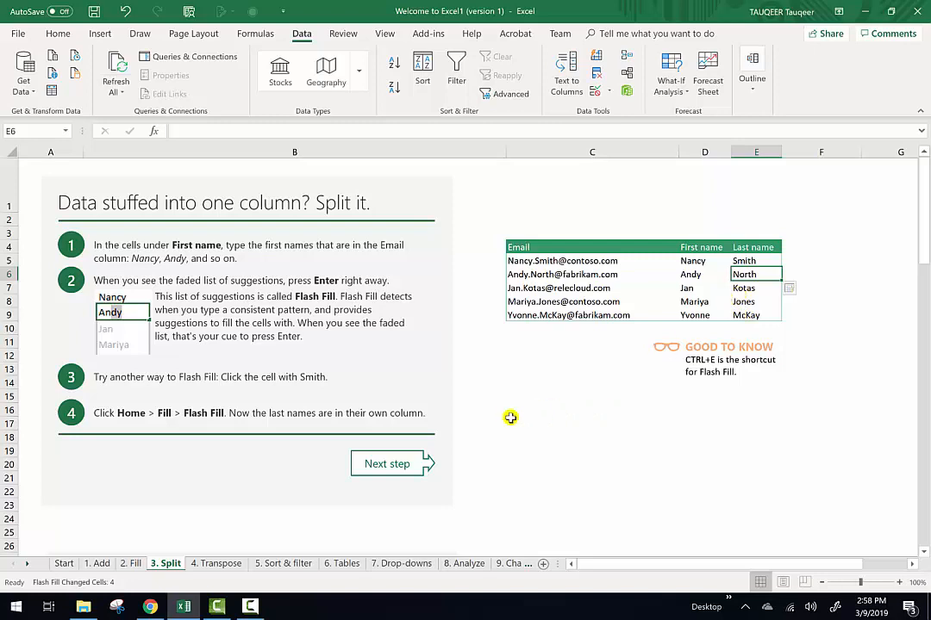
# - On the 4. Transpose sheet, copy the Item and Amount rows in C5:H6
pyautogui.click(217, 564)
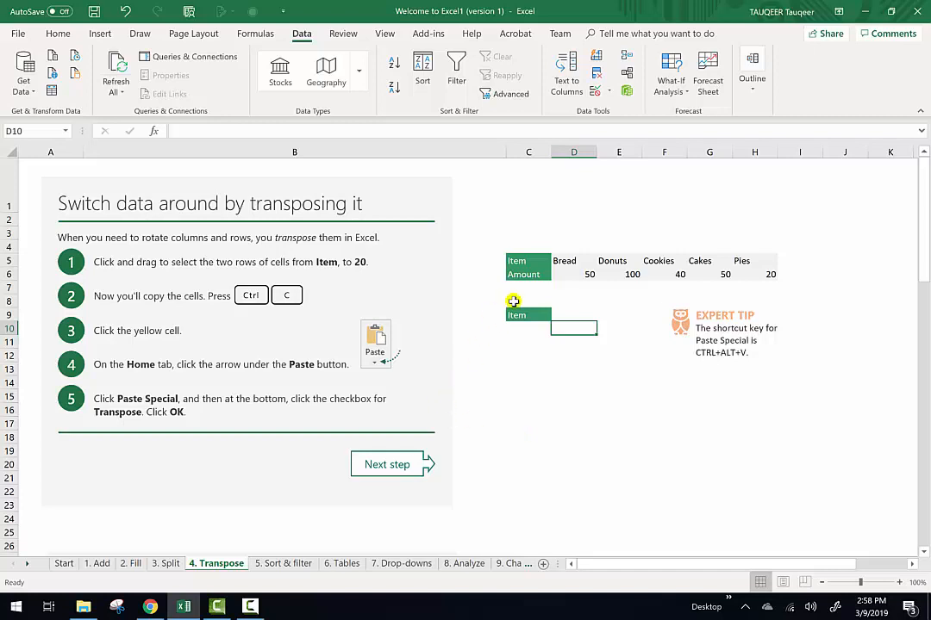
pyautogui.click(523, 260)
pyautogui.moveTo(523, 260); pyautogui.dragTo(764, 274)
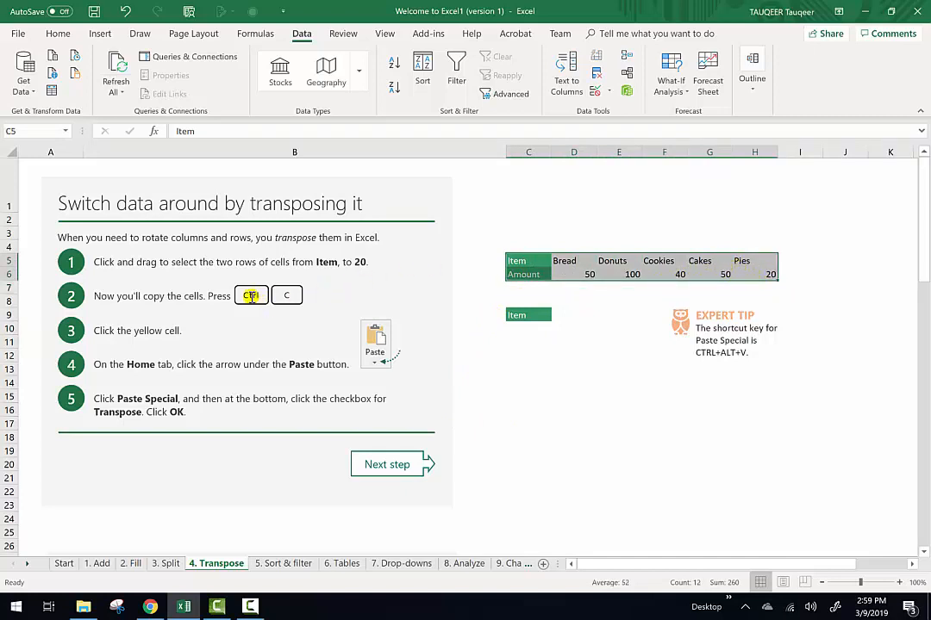
pyautogui.click(54, 36)
pyautogui.click(50, 74)
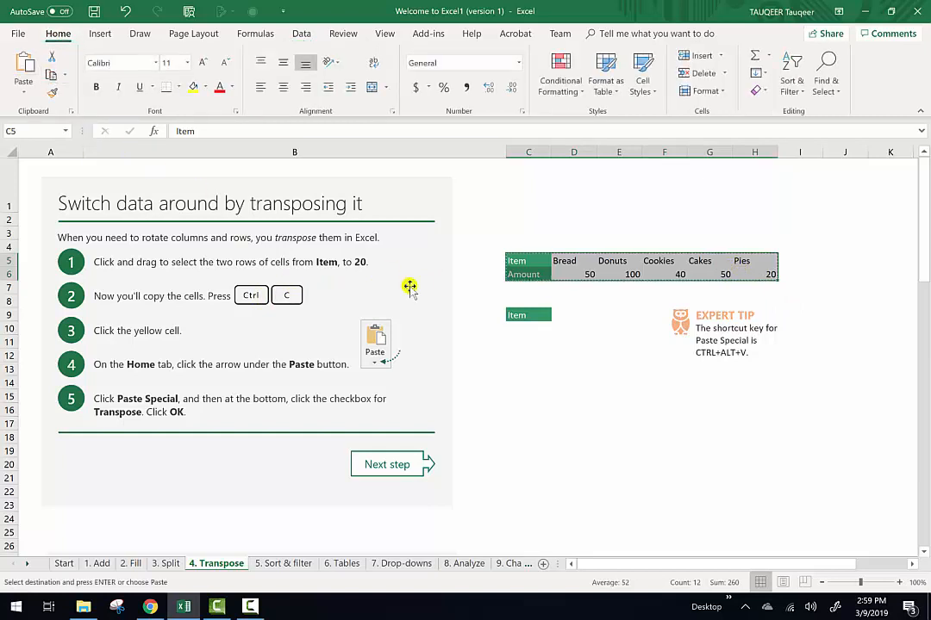
# - Paste the copied rows transposed at cell C9 and check the vertical table on the 4. Transpose sheet
pyautogui.click(537, 313)
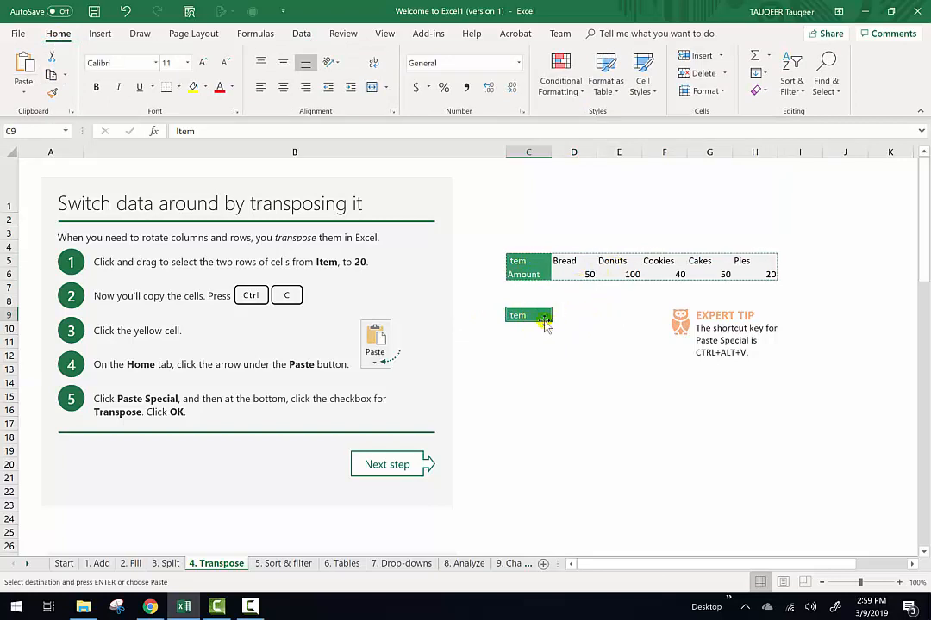
pyautogui.click(23, 95)
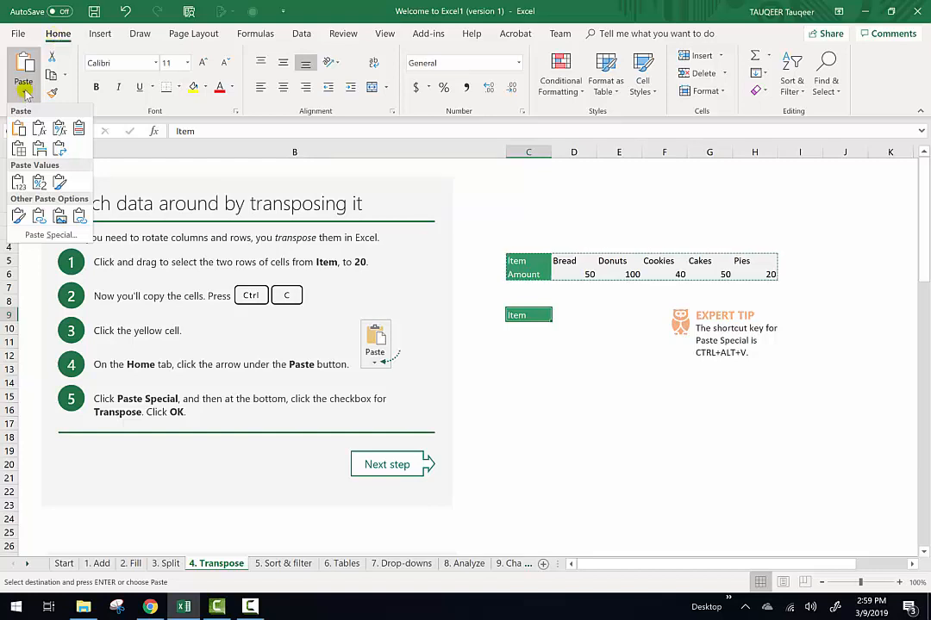
pyautogui.click(60, 150)
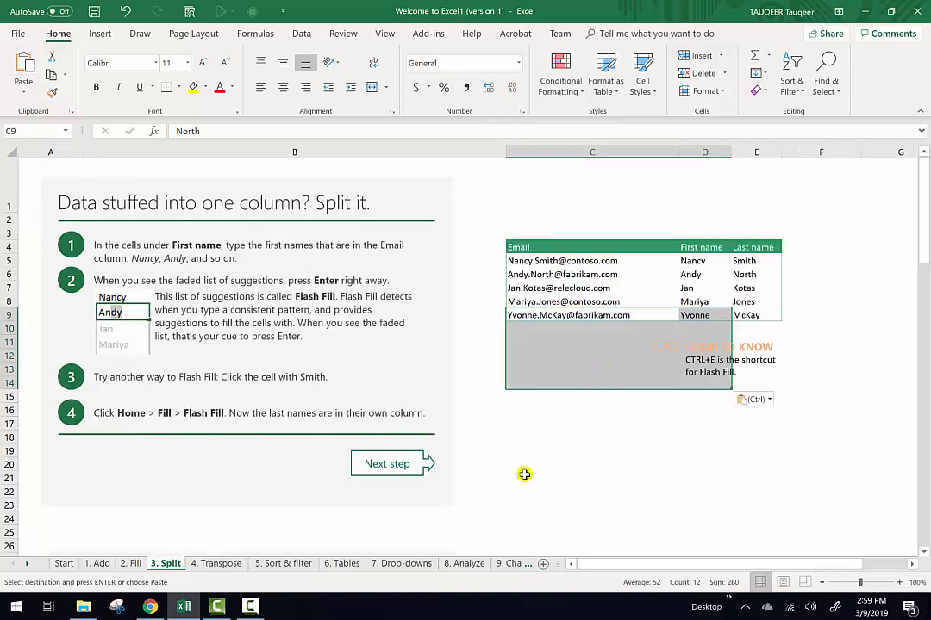
pyautogui.click(220, 563)
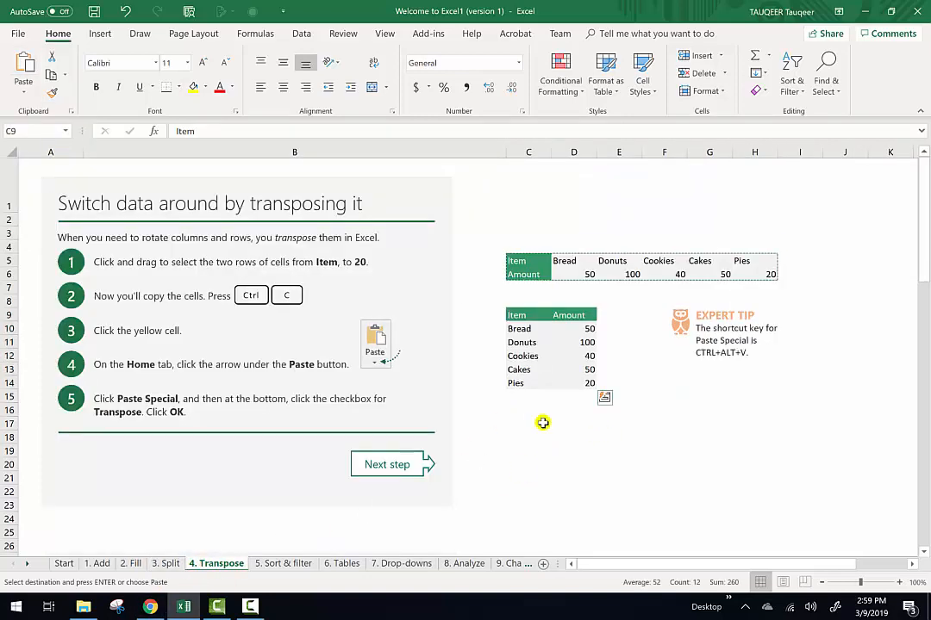
pyautogui.click(543, 423)
pyautogui.click(527, 314)
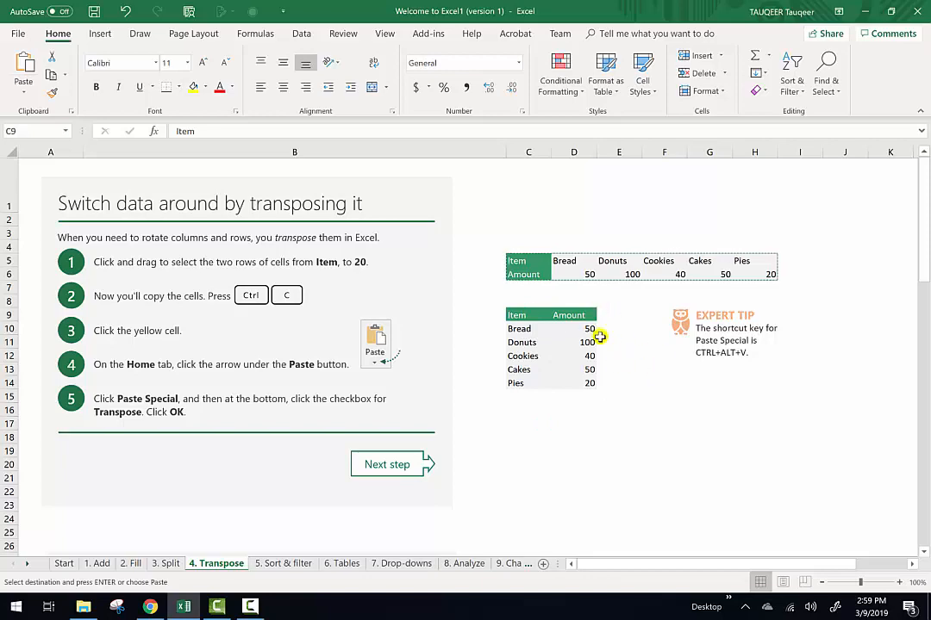
pyautogui.click(626, 366)
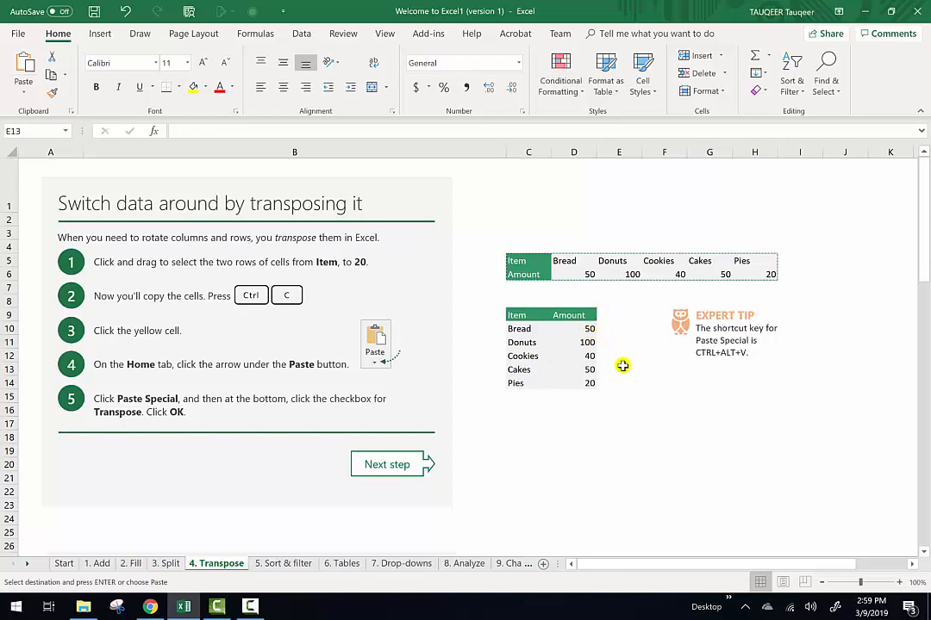
# - Undo the transposed paste and return to the 4. Transpose sheet
pyautogui.hotkey('ctrl', 'z')
pyautogui.click(523, 441)
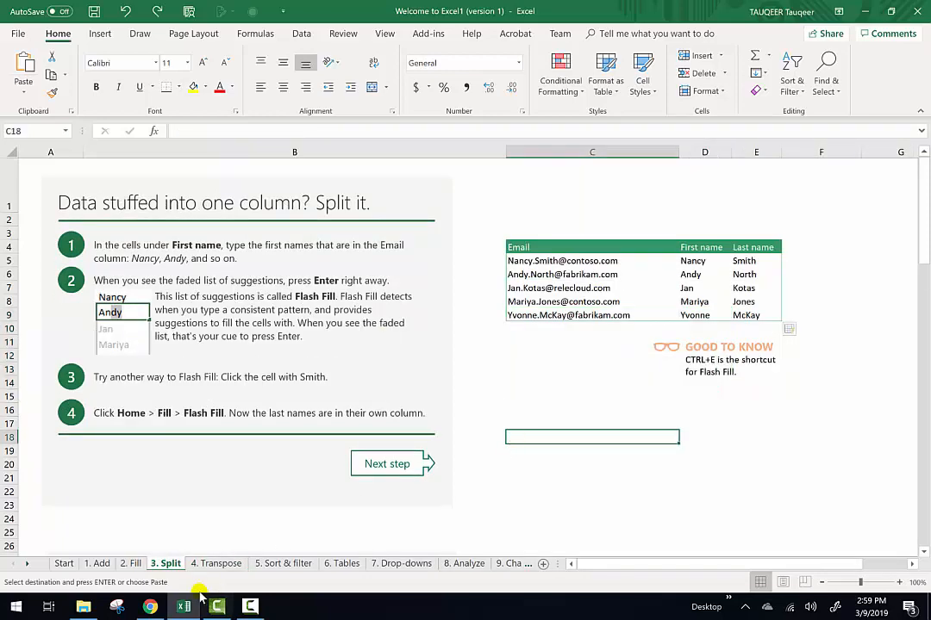
pyautogui.click(218, 563)
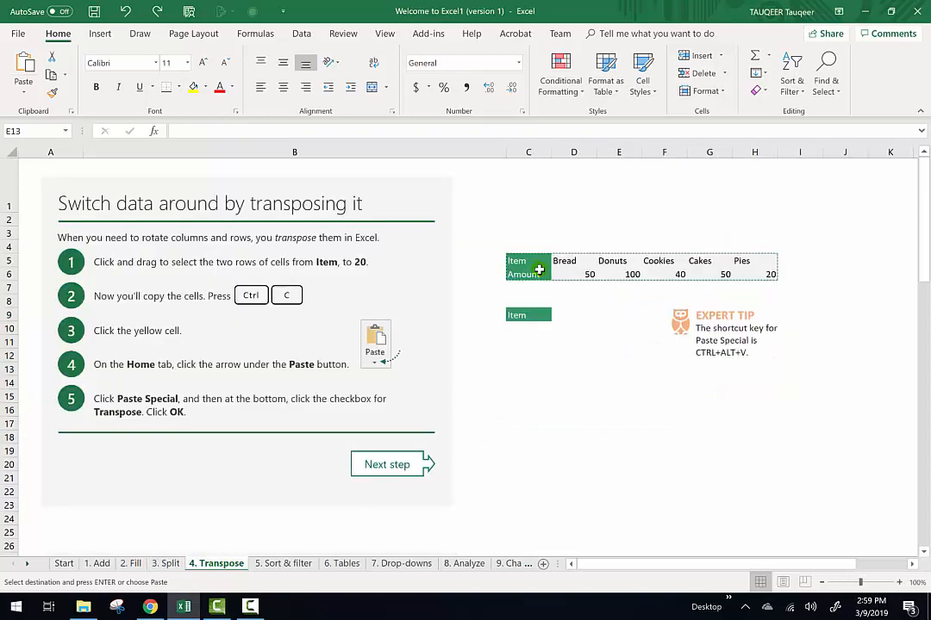
# - Discard the old copy selection and copy the full Item and Amount range C5:H6 again
pyautogui.moveTo(534, 266); pyautogui.dragTo(698, 278)
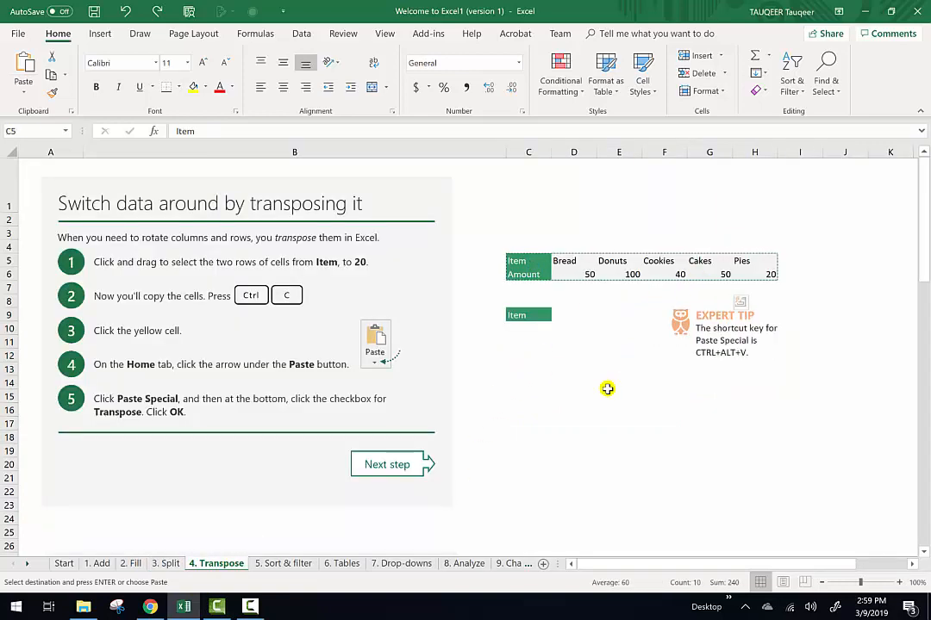
pyautogui.press('Escape')
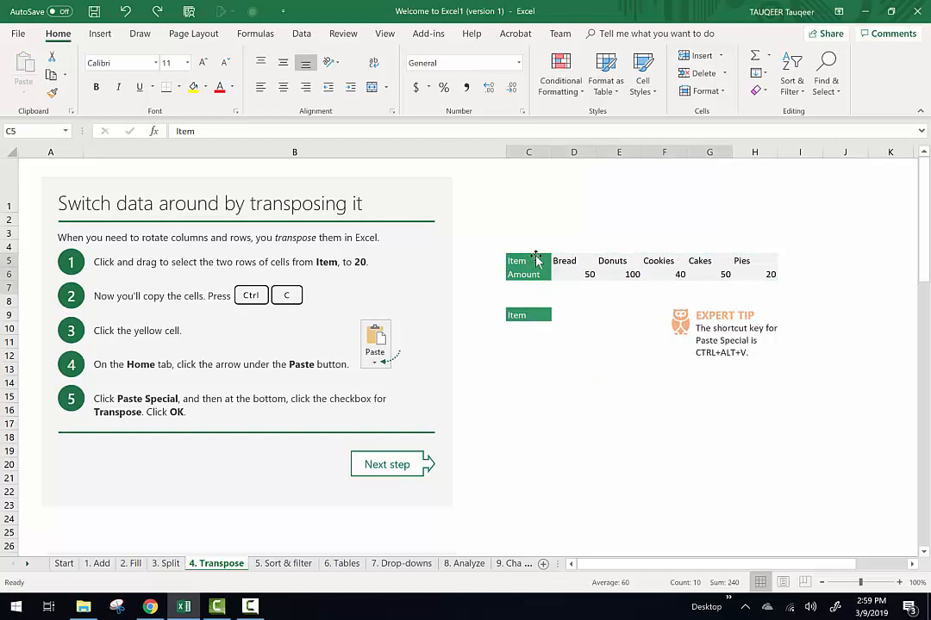
pyautogui.moveTo(536, 261); pyautogui.dragTo(755, 278)
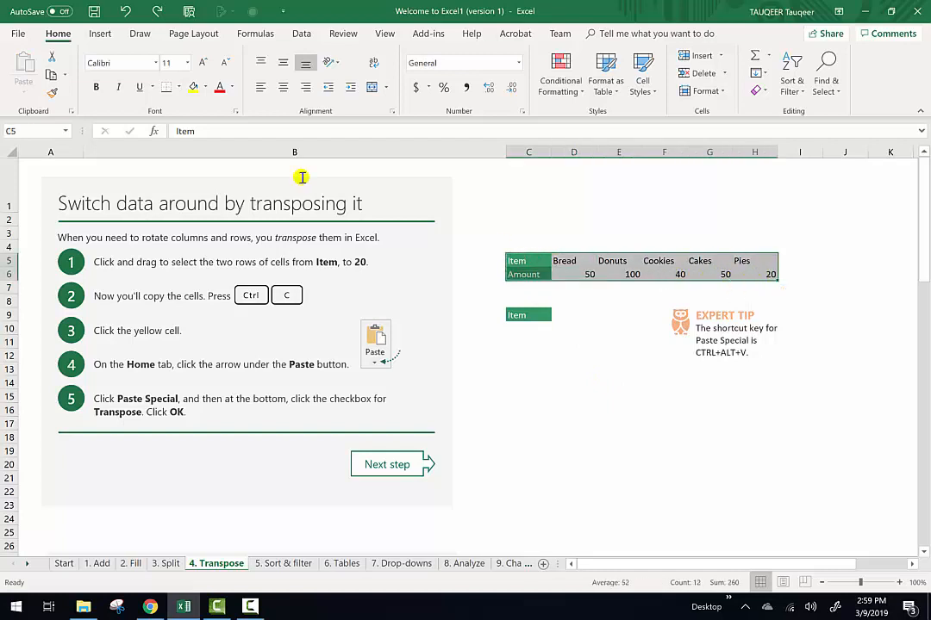
pyautogui.hotkey('ctrl', 'c')
pyautogui.click(23, 97)
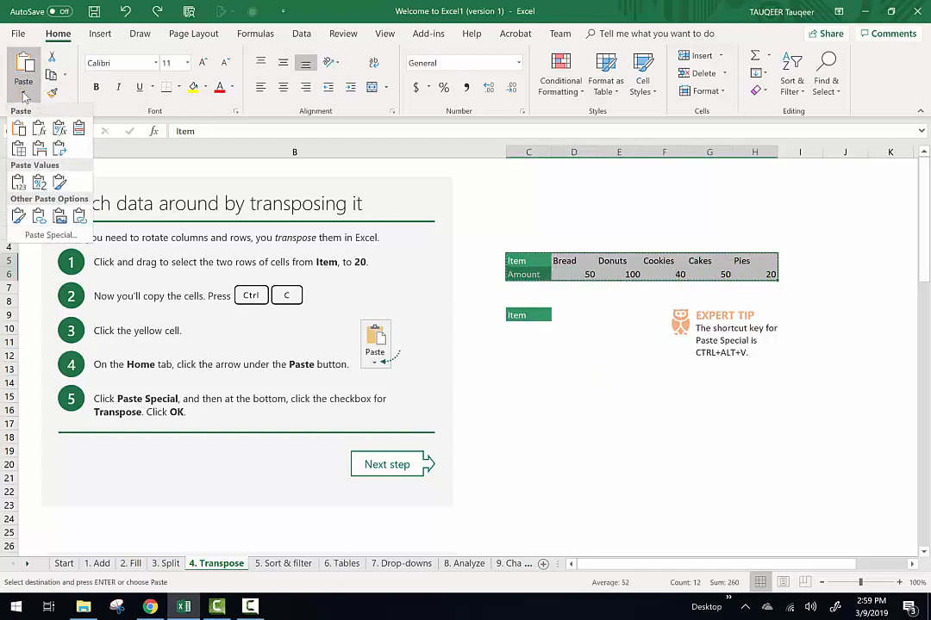
pyautogui.click(39, 207)
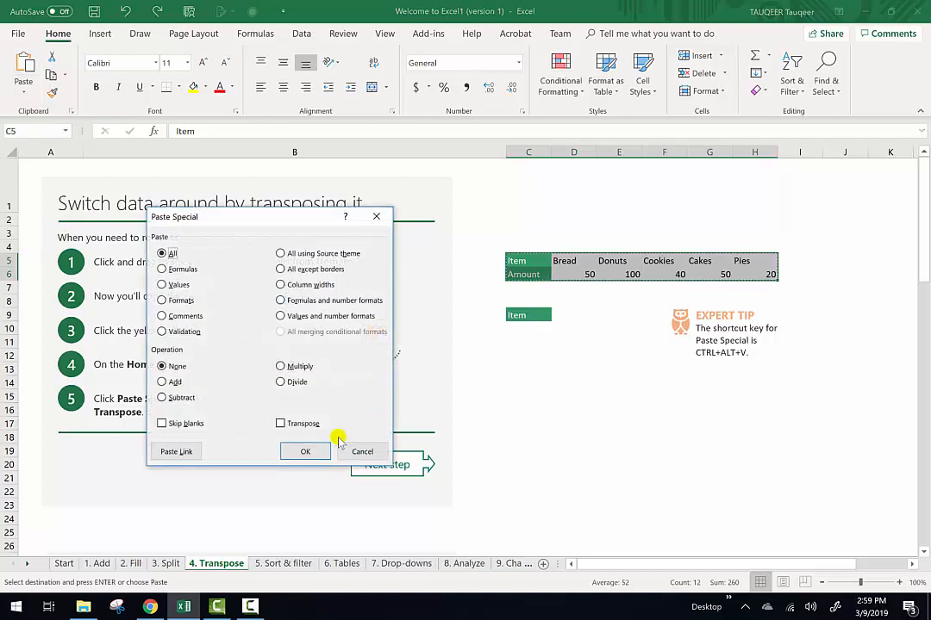
pyautogui.moveTo(294, 219); pyautogui.dragTo(631, 211)
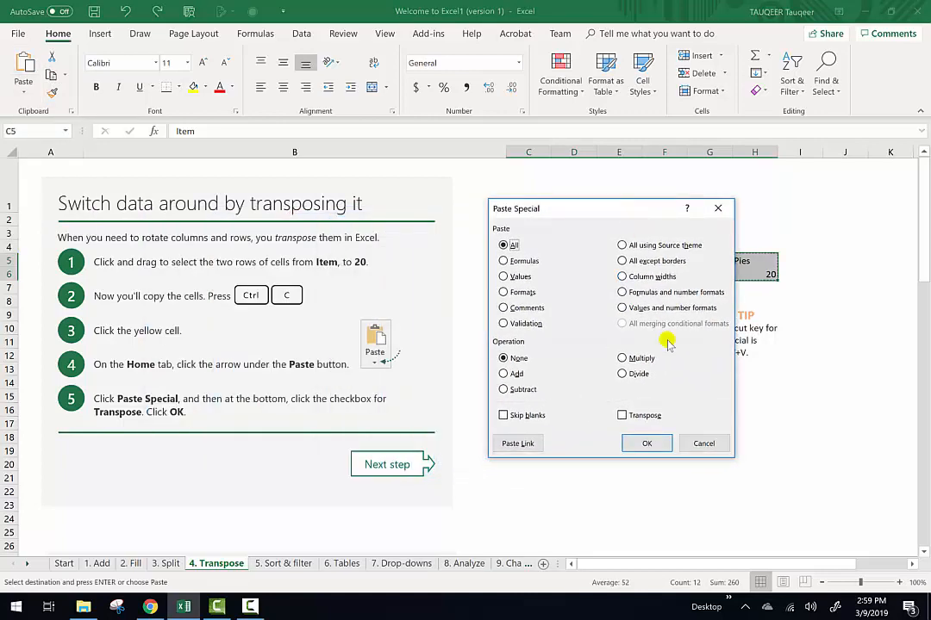
pyautogui.click(621, 416)
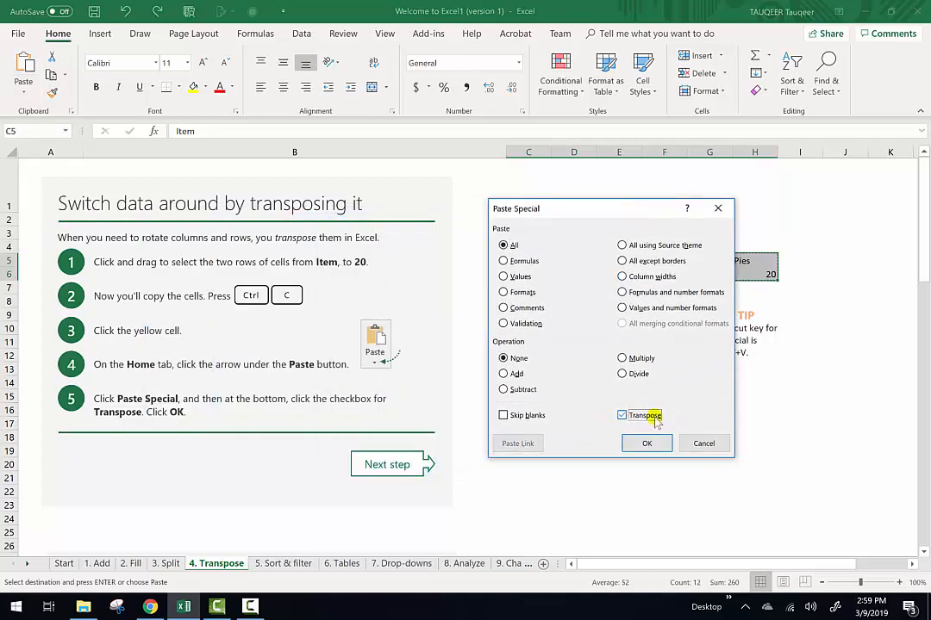
pyautogui.click(644, 443)
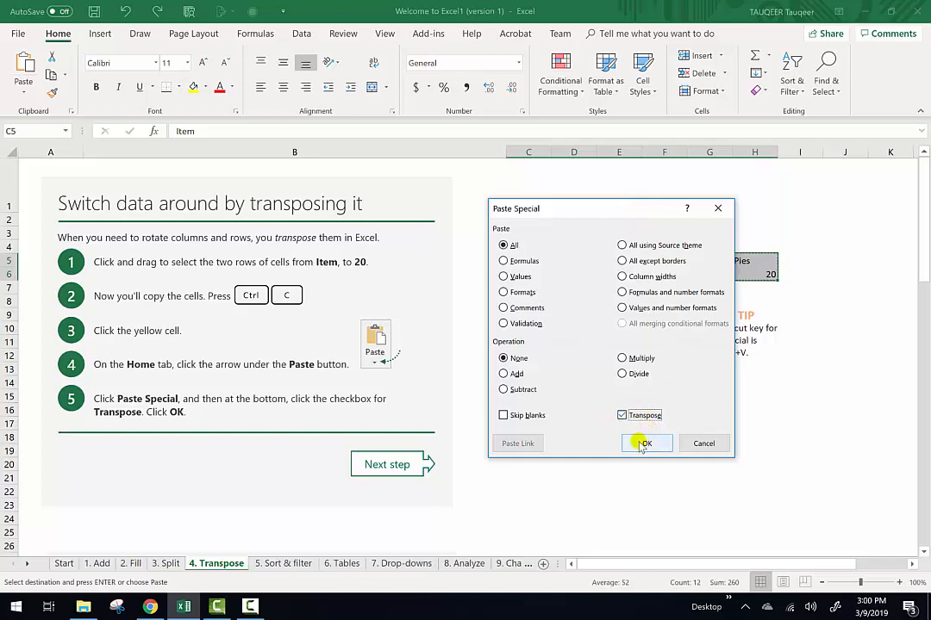
pyautogui.moveTo(629, 209); pyautogui.dragTo(308, 253)
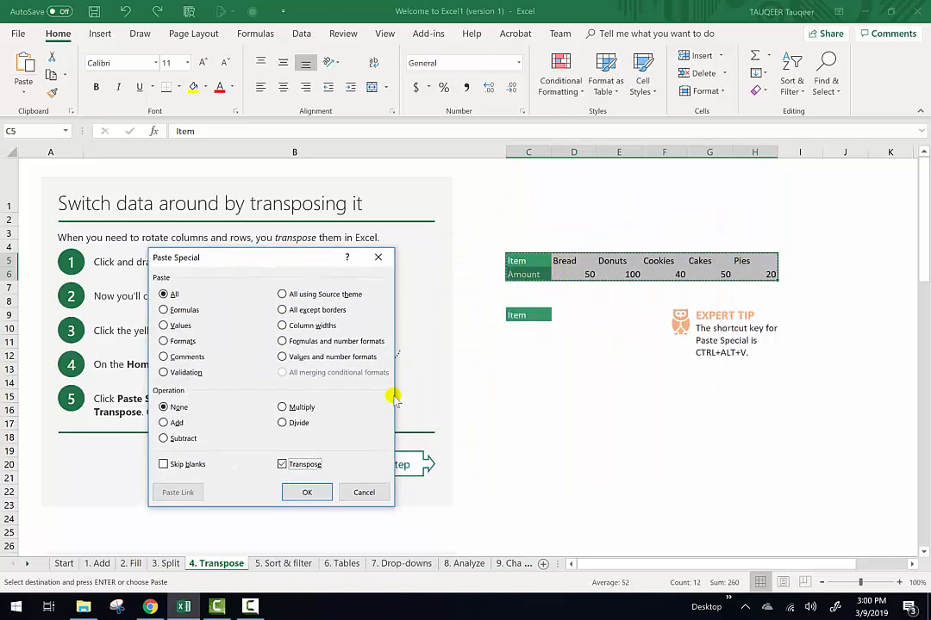
pyautogui.press('Escape')
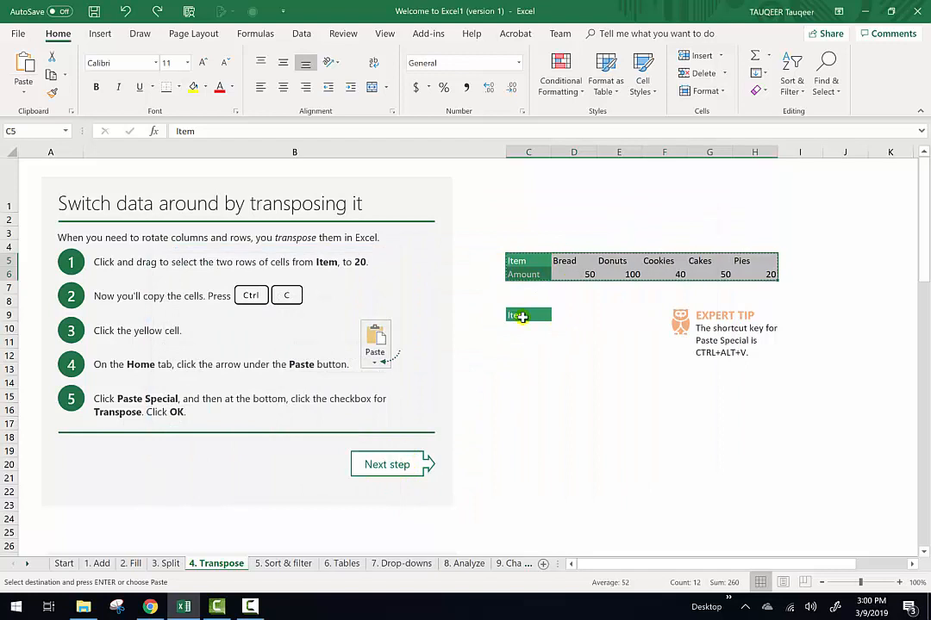
# - Paste the copied Item and Amount rows transposed at cell C9
pyautogui.click(521, 317)
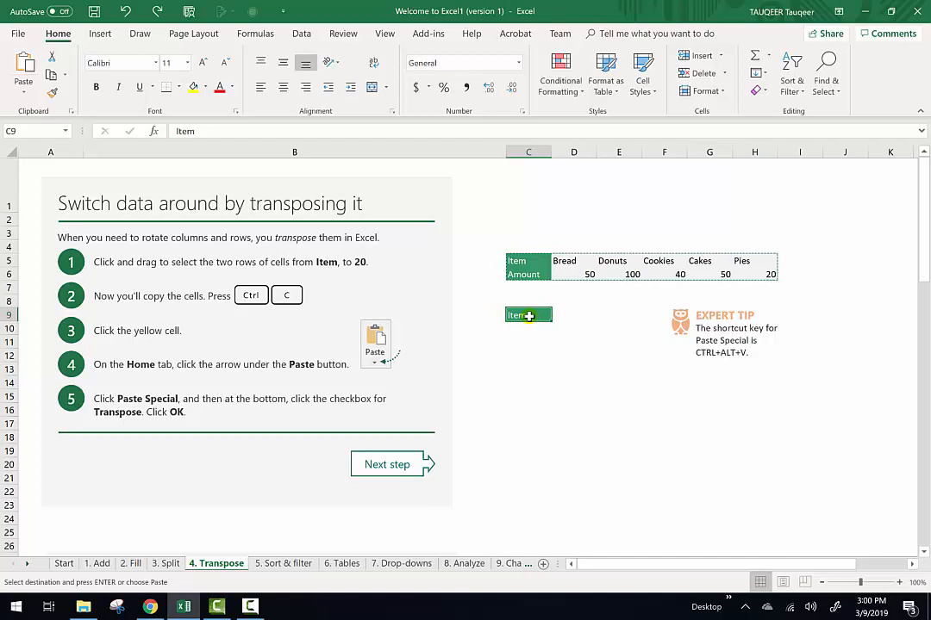
pyautogui.click(23, 92)
pyautogui.click(38, 232)
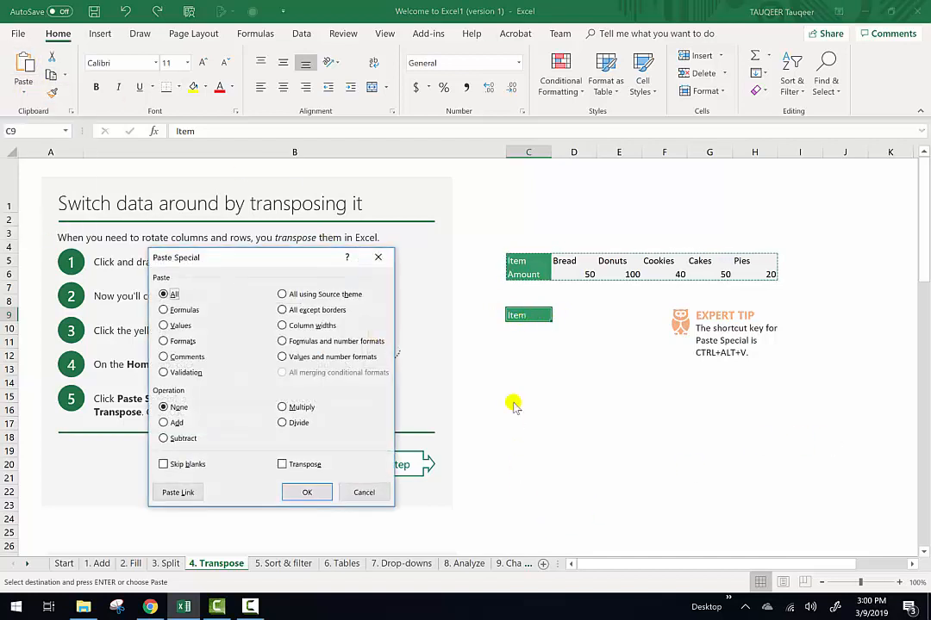
pyautogui.moveTo(327, 258); pyautogui.dragTo(680, 246)
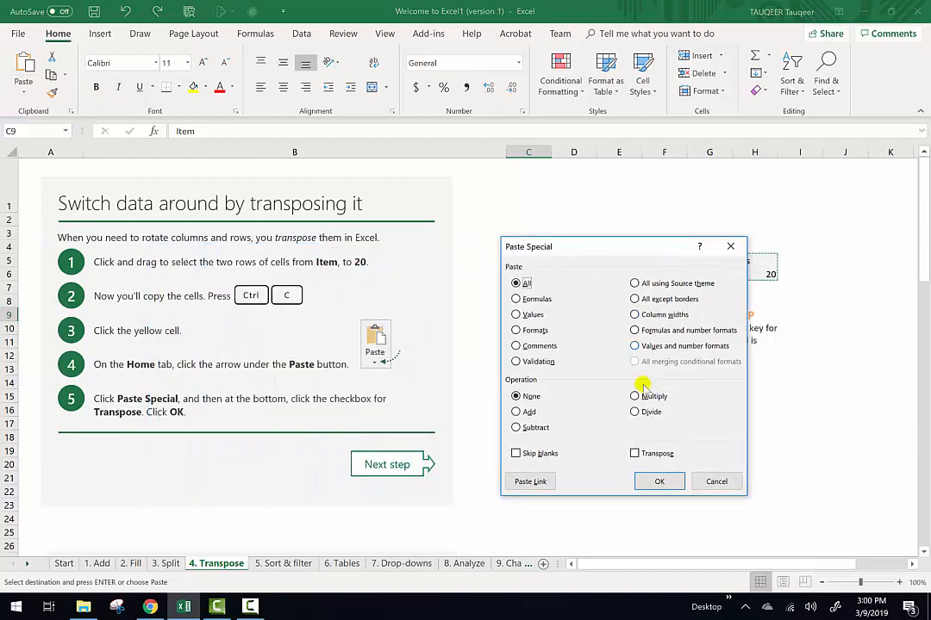
pyautogui.click(635, 453)
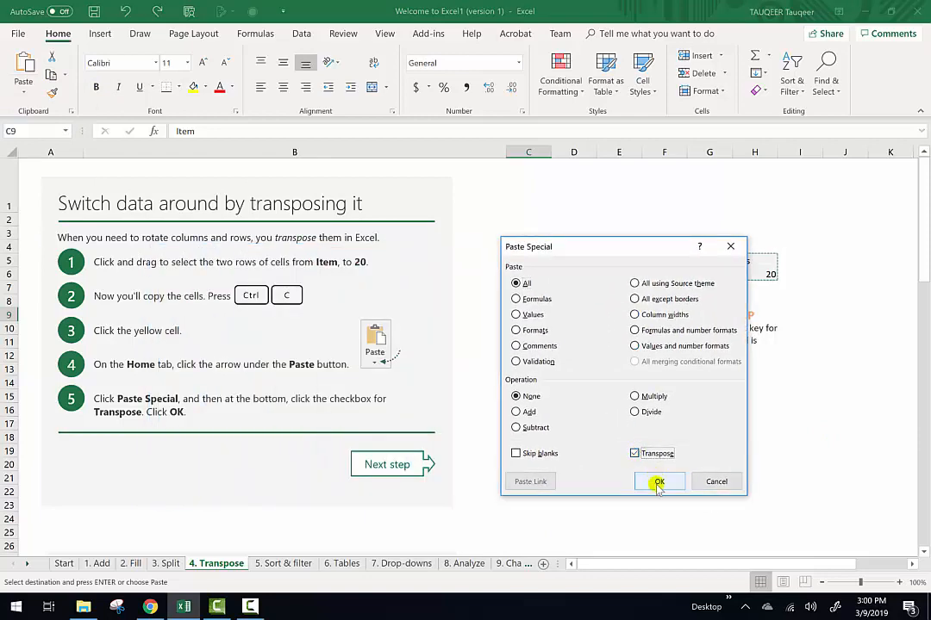
pyautogui.click(658, 482)
pyautogui.click(585, 342)
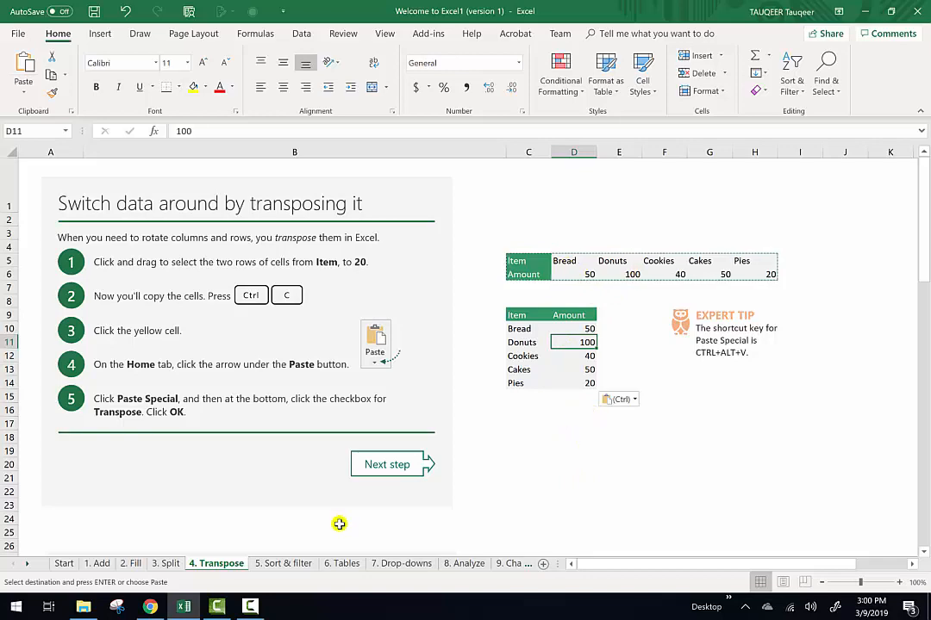
# - On the 5. Sort & filter sheet, sort the table by Department from A to Z and back from Z to A
pyautogui.click(282, 564)
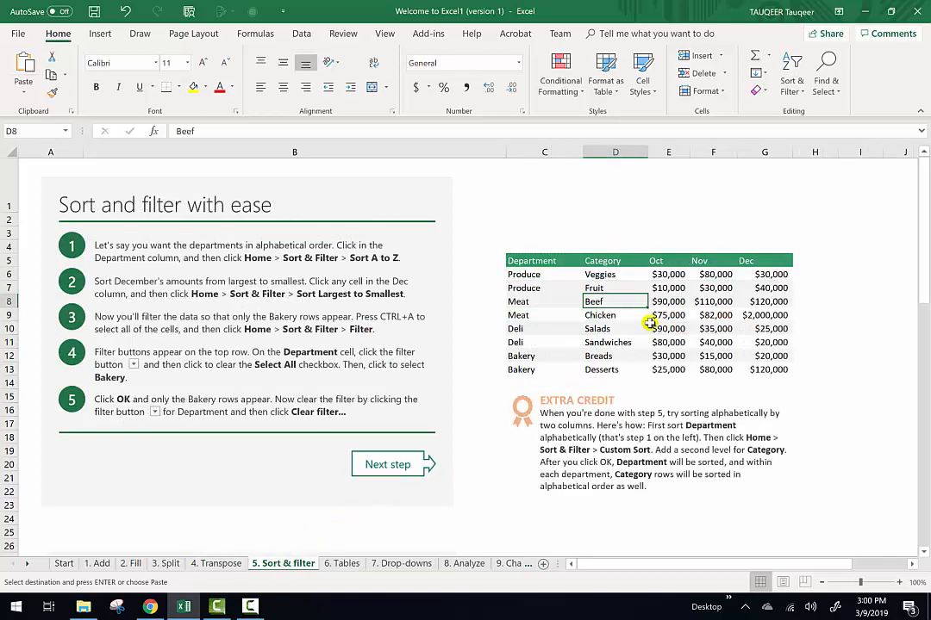
pyautogui.click(620, 288)
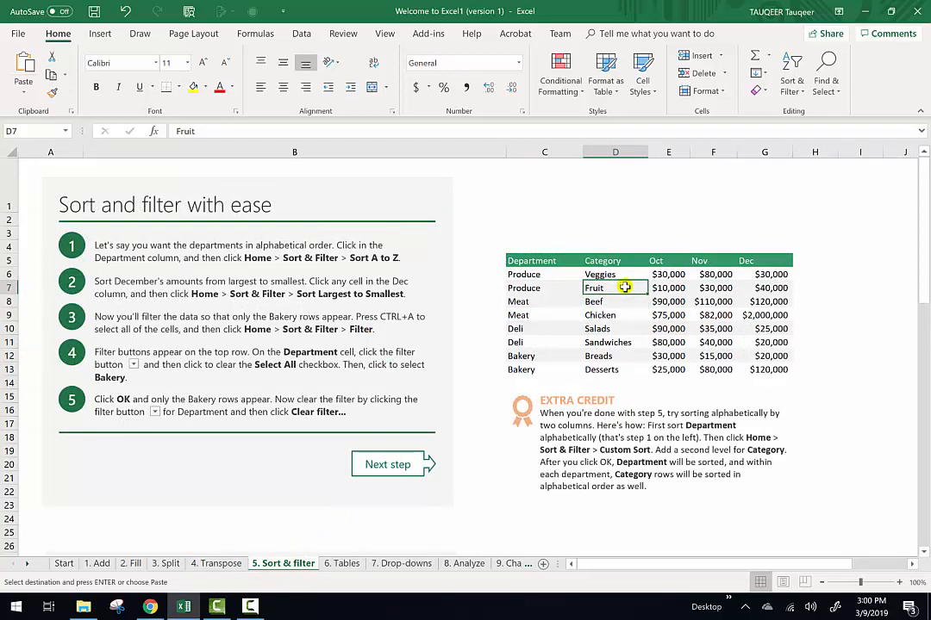
pyautogui.click(670, 288)
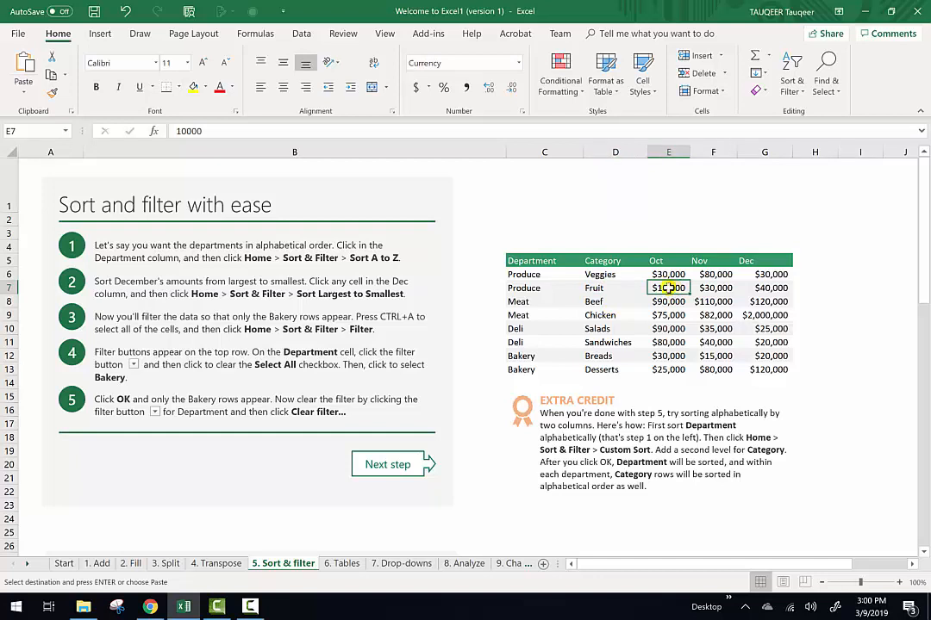
pyautogui.click(538, 289)
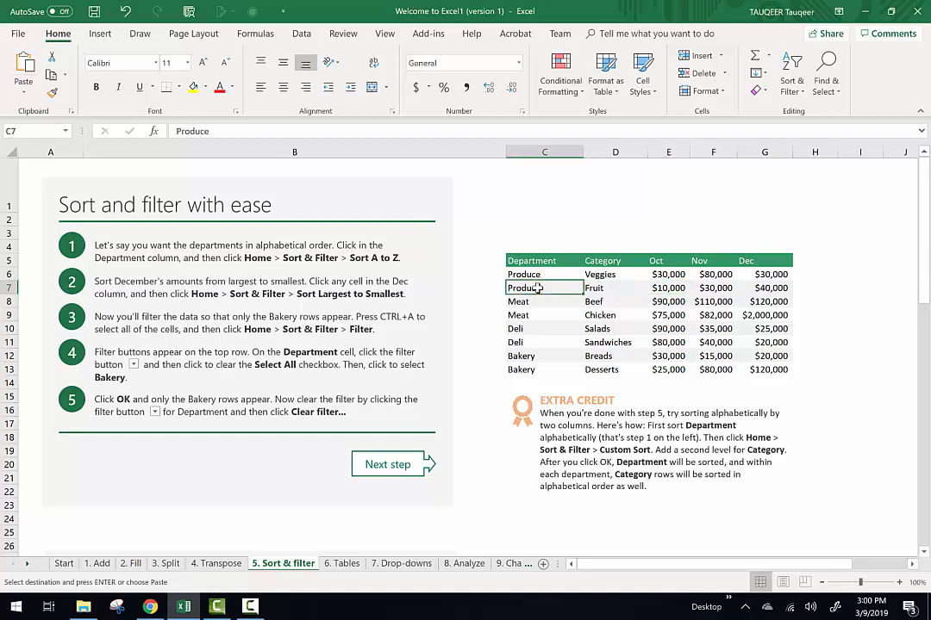
pyautogui.click(786, 69)
pyautogui.click(815, 170)
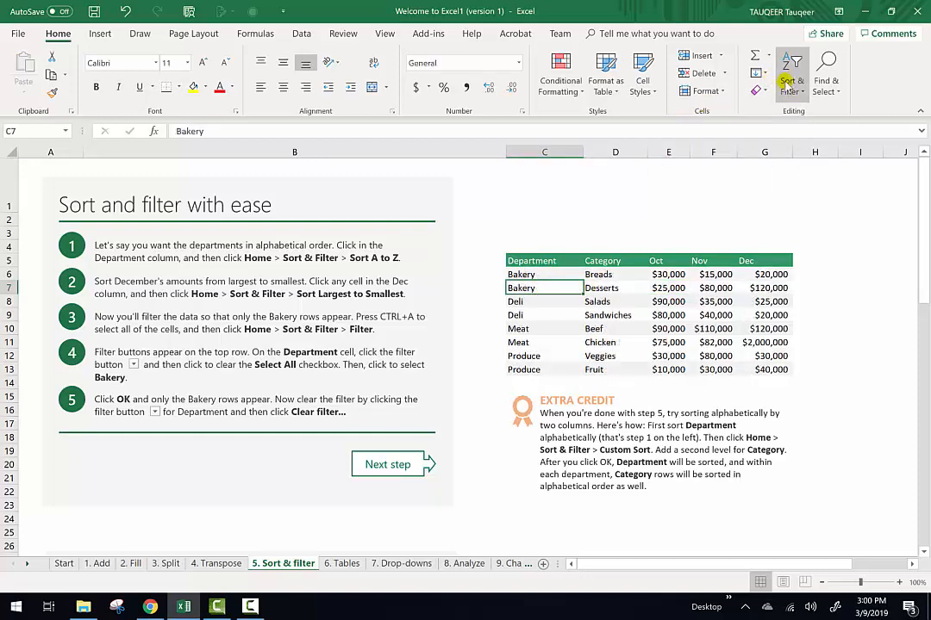
pyautogui.click(786, 79)
pyautogui.click(803, 129)
# - Sort the table by the Oct amounts from smallest to largest and reorder it from largest to smallest
pyautogui.click(680, 287)
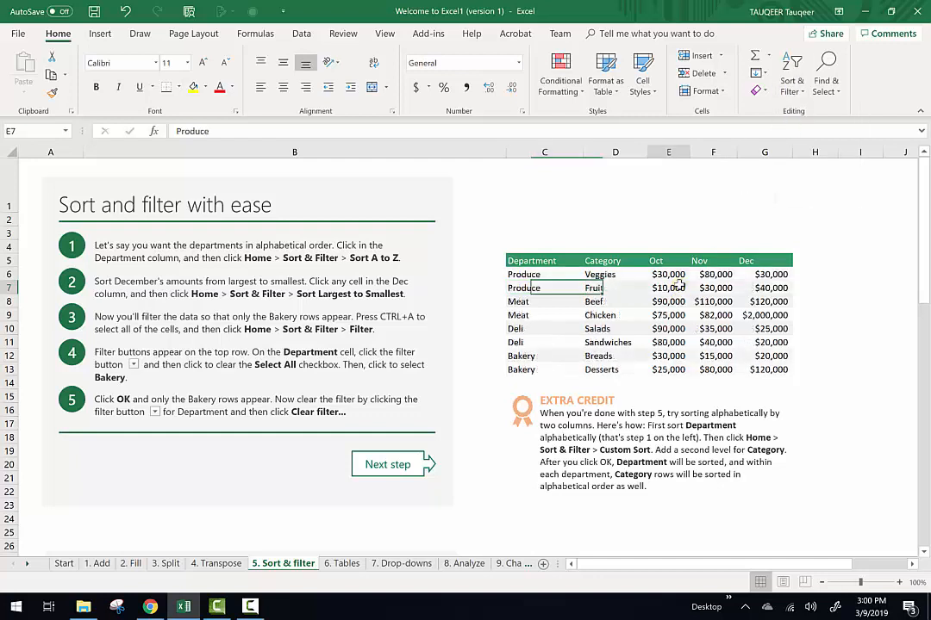
pyautogui.click(790, 79)
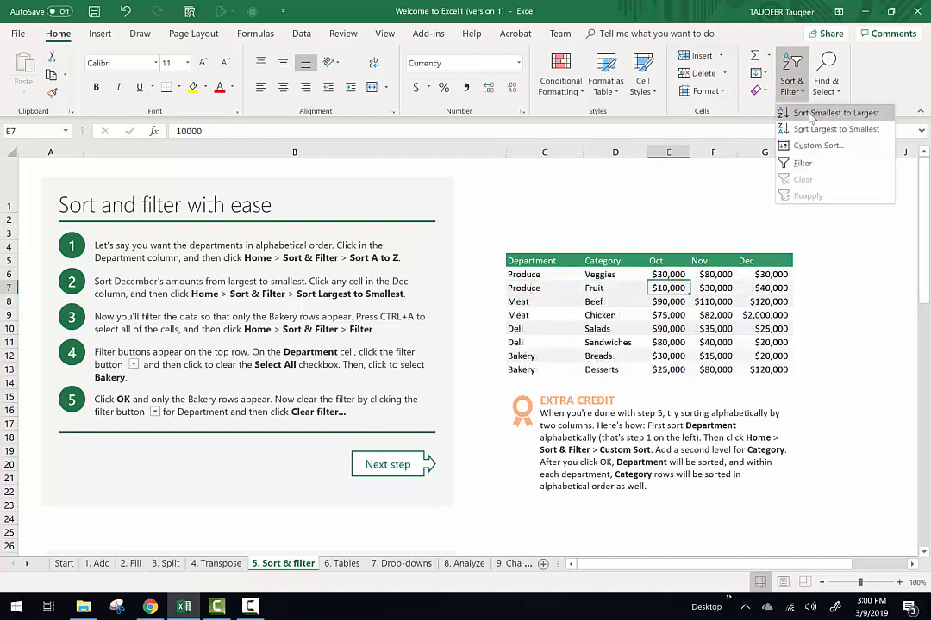
pyautogui.click(810, 113)
pyautogui.click(790, 79)
pyautogui.click(810, 129)
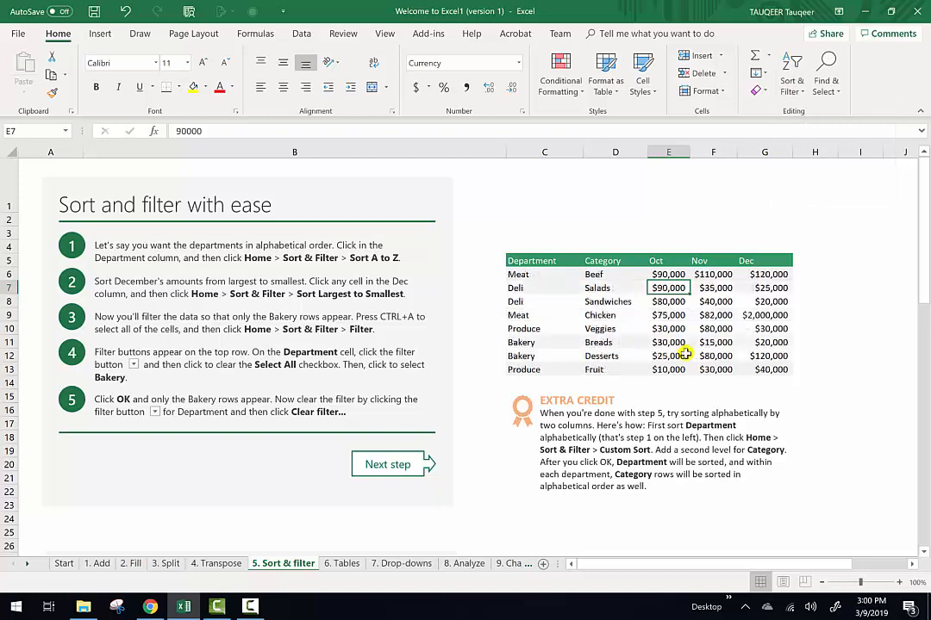
# - Repeat the Oct sort in both directions, ending with largest to smallest
pyautogui.click(302, 34)
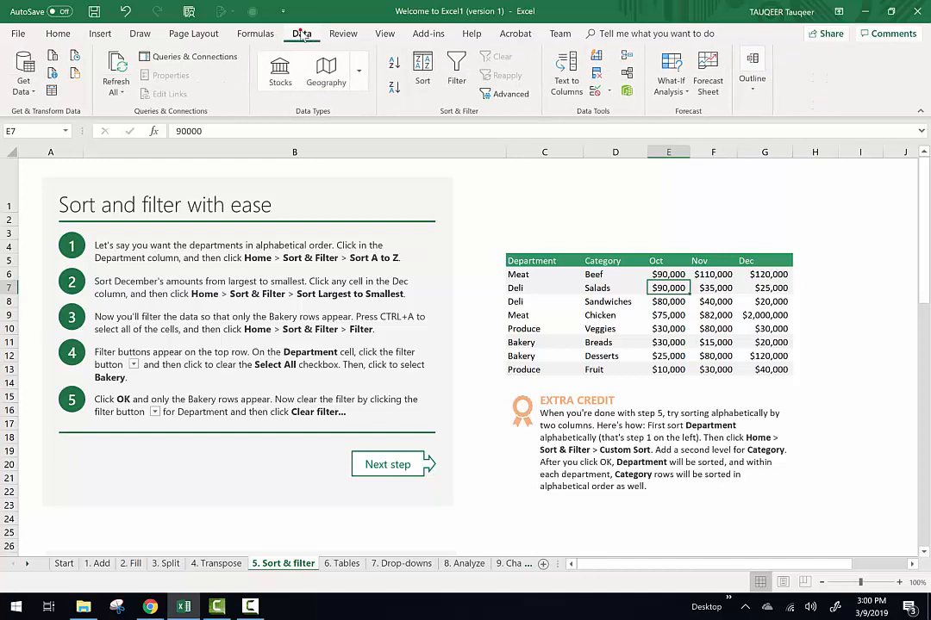
pyautogui.click(394, 65)
pyautogui.click(394, 90)
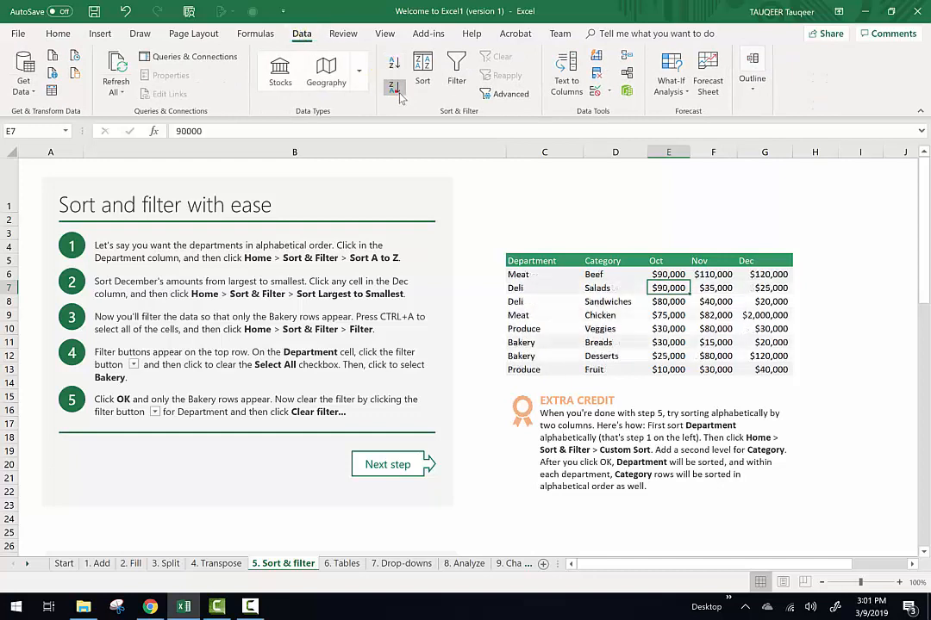
pyautogui.click(593, 304)
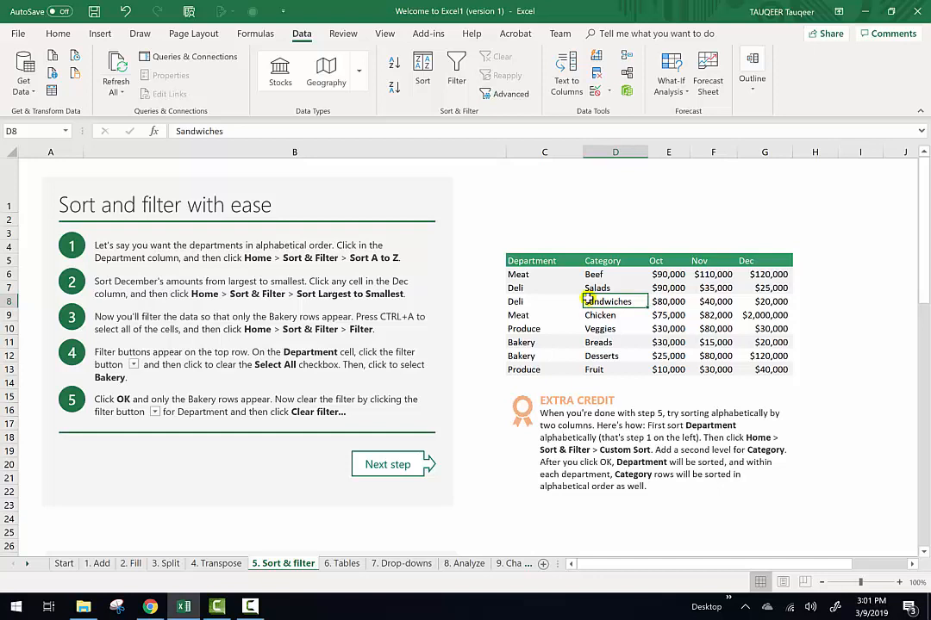
pyautogui.click(536, 273)
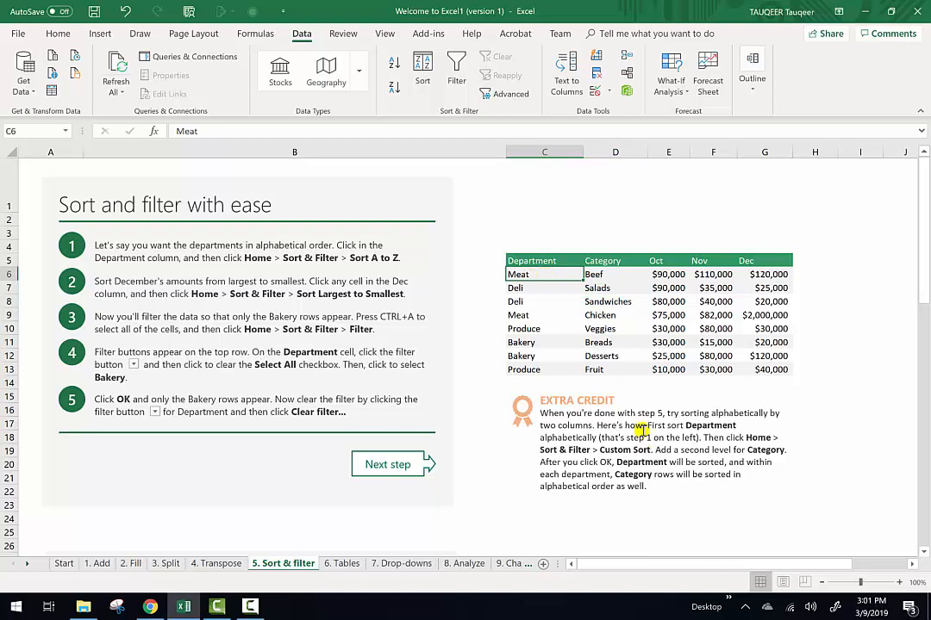
pyautogui.click(631, 180)
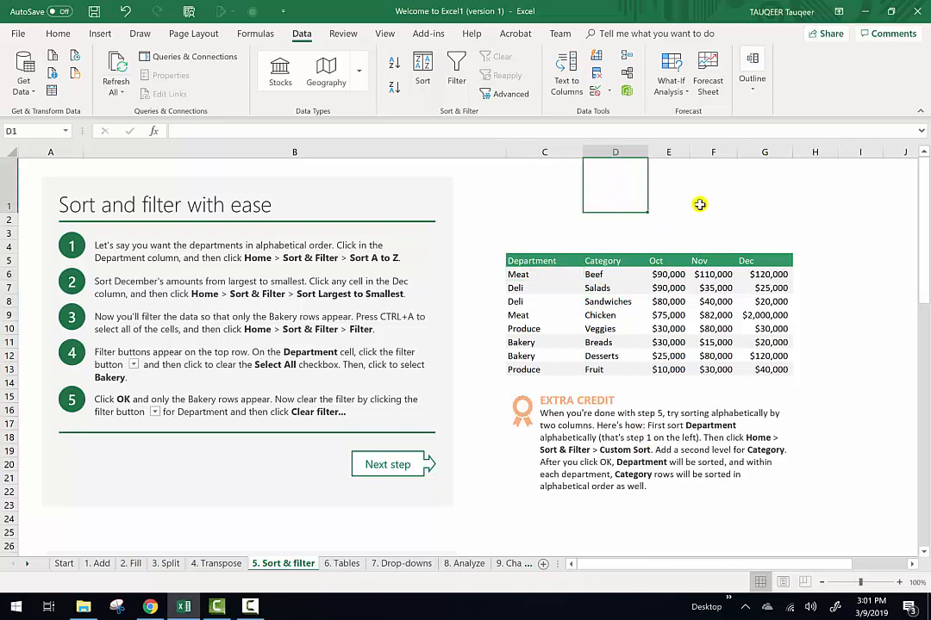
# - Enter the department order Produce, Bakery, Deli, Meat in cells I7:I10 and select that list
pyautogui.click(849, 287)
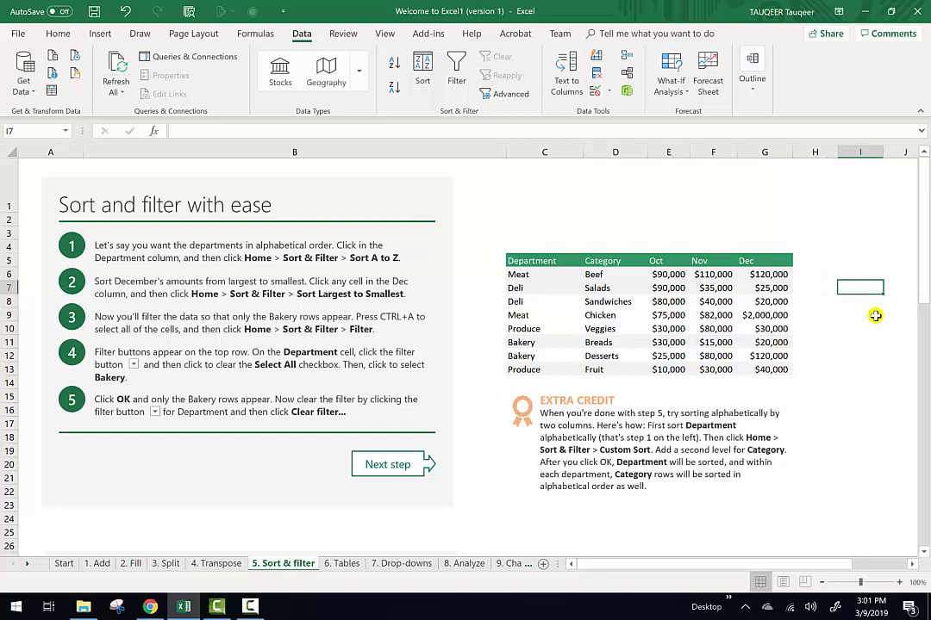
pyautogui.write('Produce')
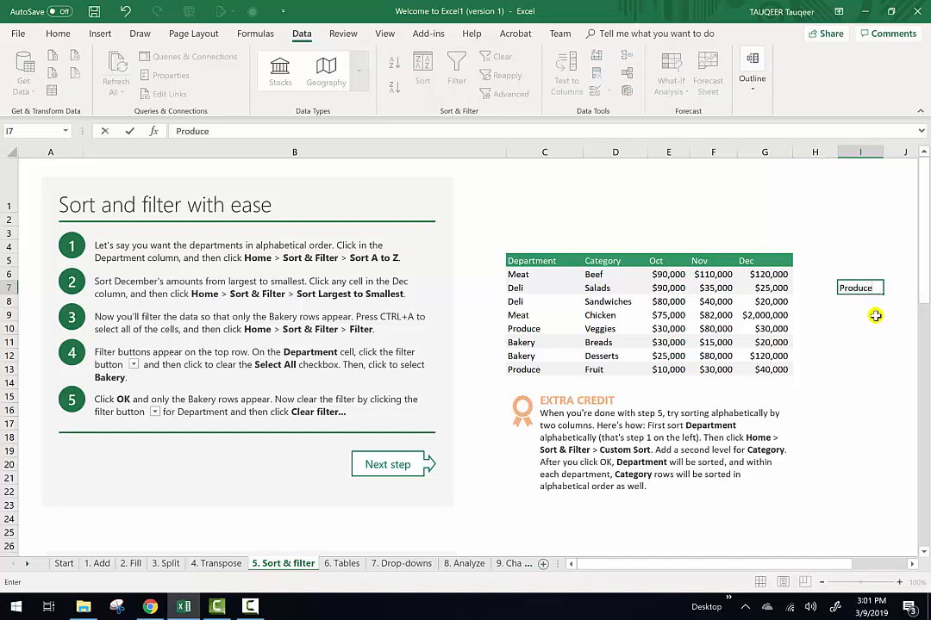
pyautogui.press('Return')
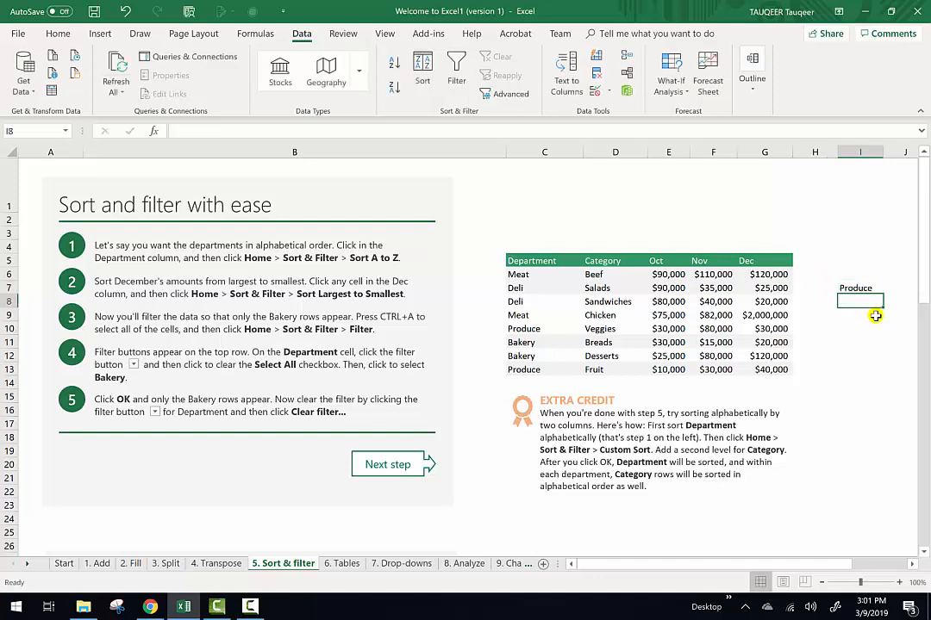
pyautogui.write('Bakery')
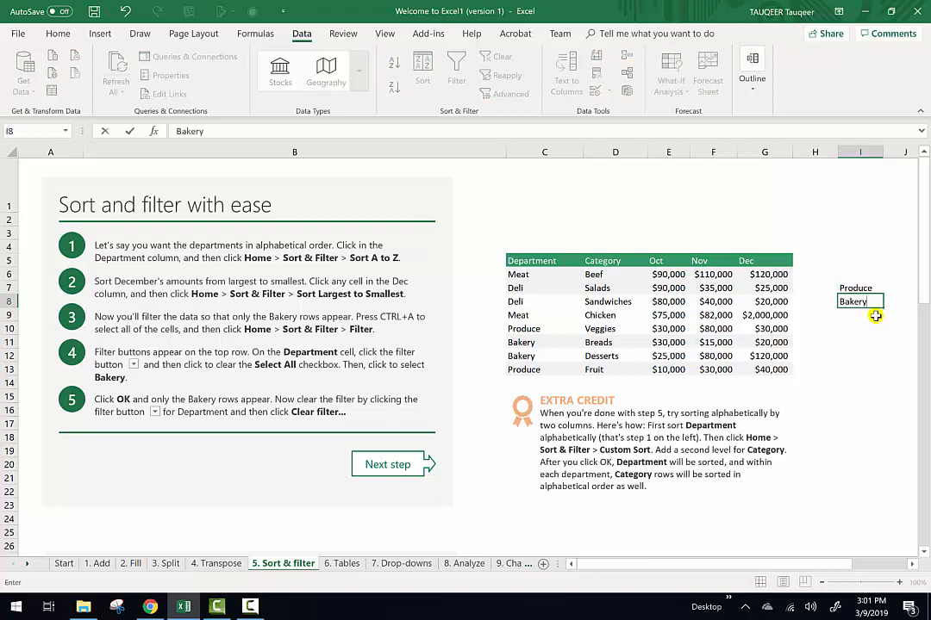
pyautogui.press('Return')
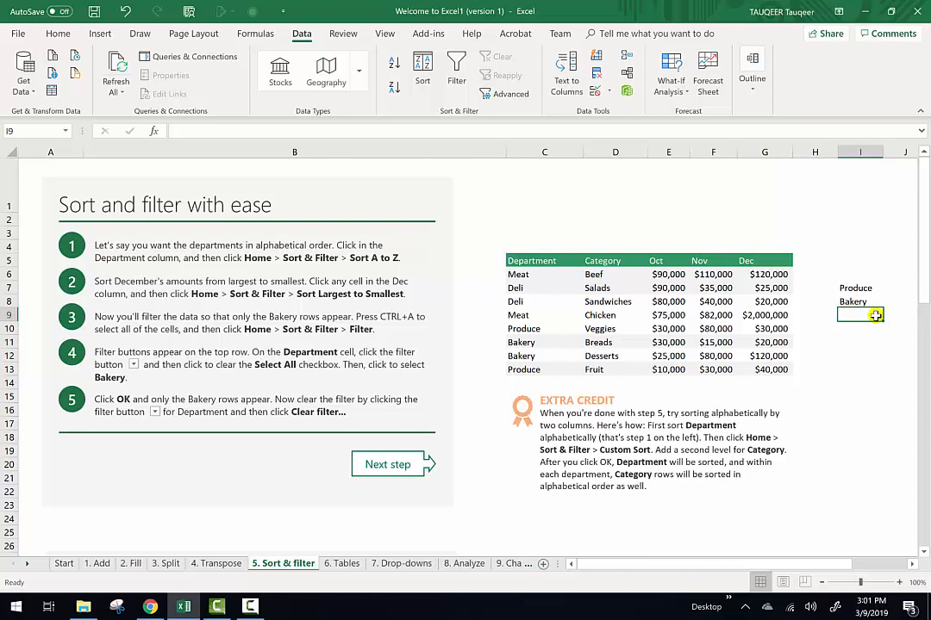
pyautogui.write('Deli')
pyautogui.press('Return')
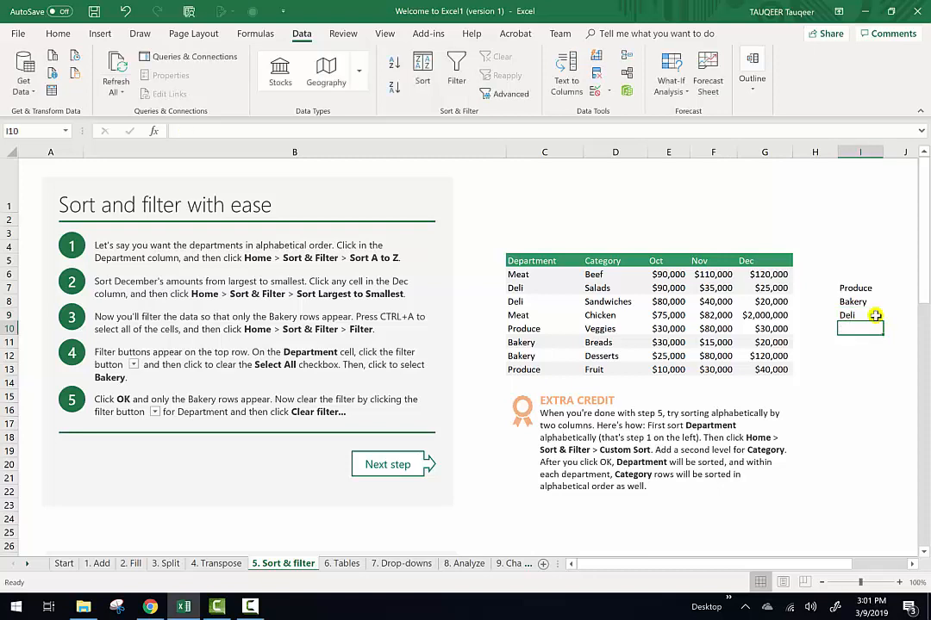
pyautogui.write('Meat')
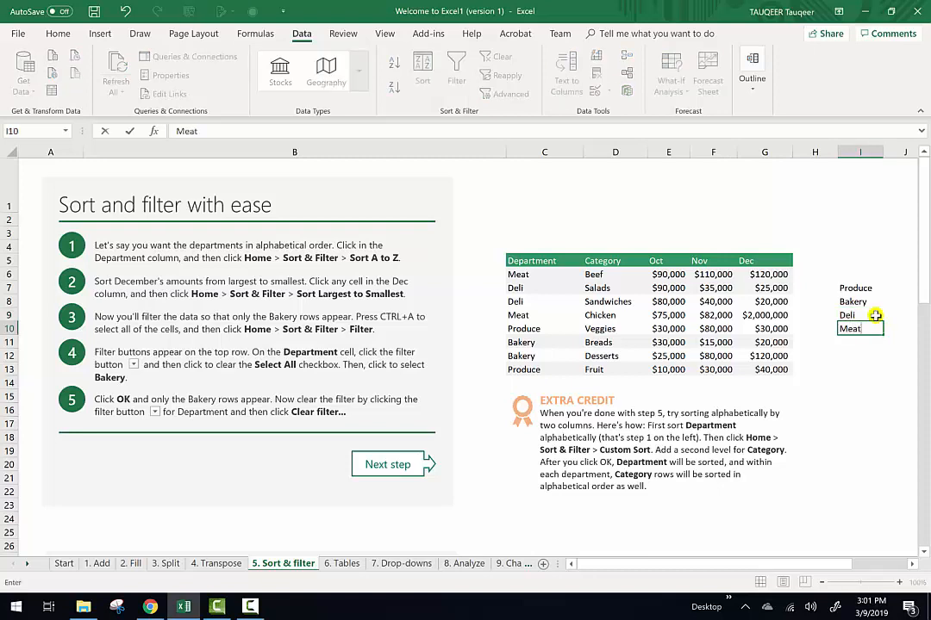
pyautogui.press('Return')
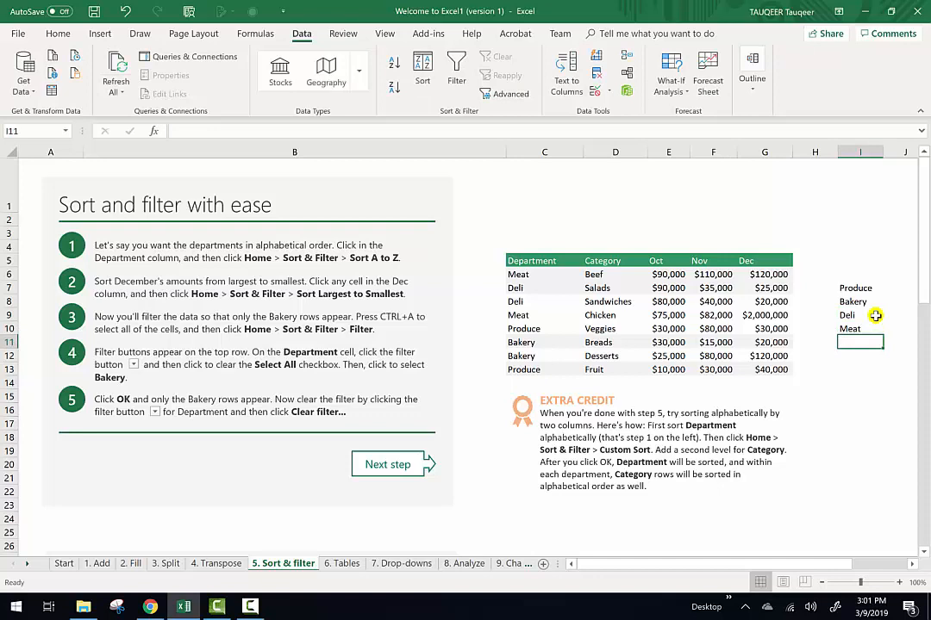
pyautogui.click(569, 289)
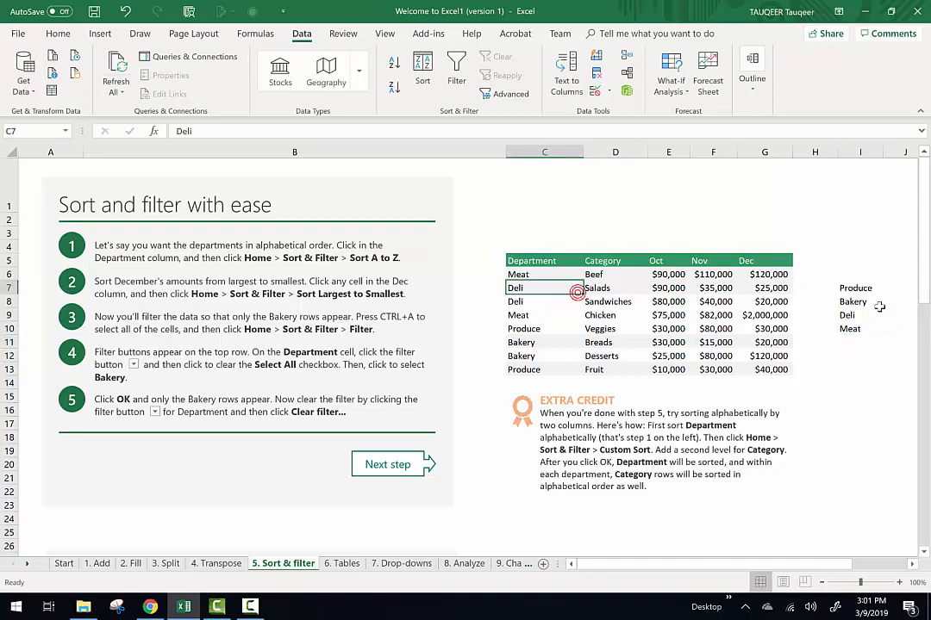
pyautogui.click(855, 290)
pyautogui.moveTo(851, 300); pyautogui.dragTo(854, 328)
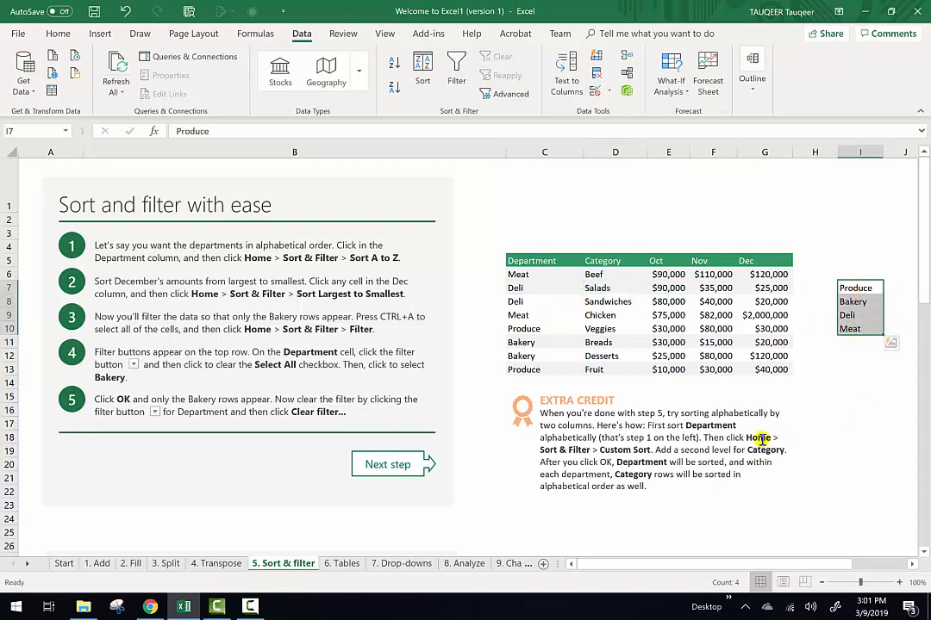
# - Open the custom sort for the department table and replace its existing Oct level with a new level sorting by Department
pyautogui.click(538, 289)
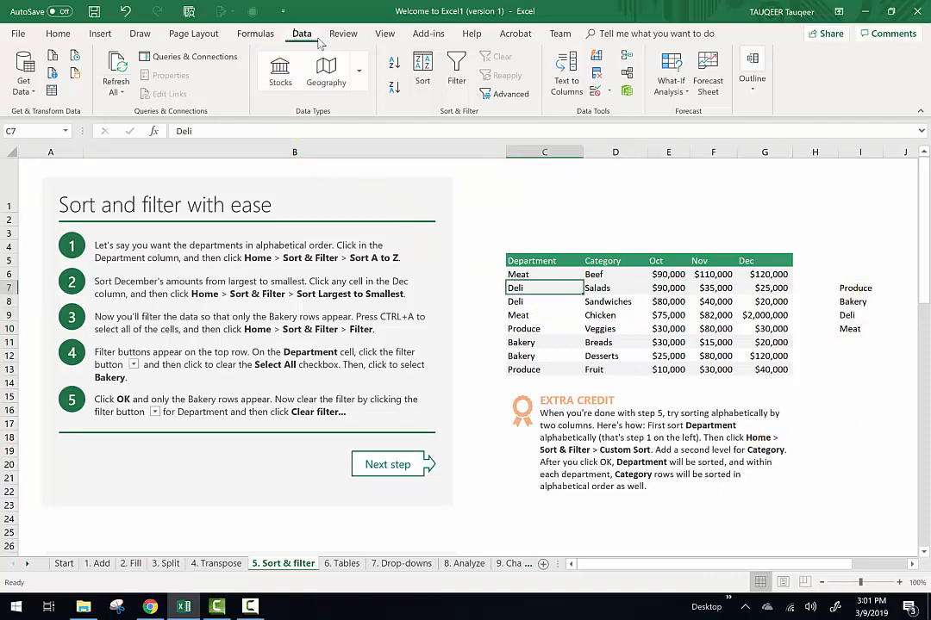
pyautogui.click(426, 65)
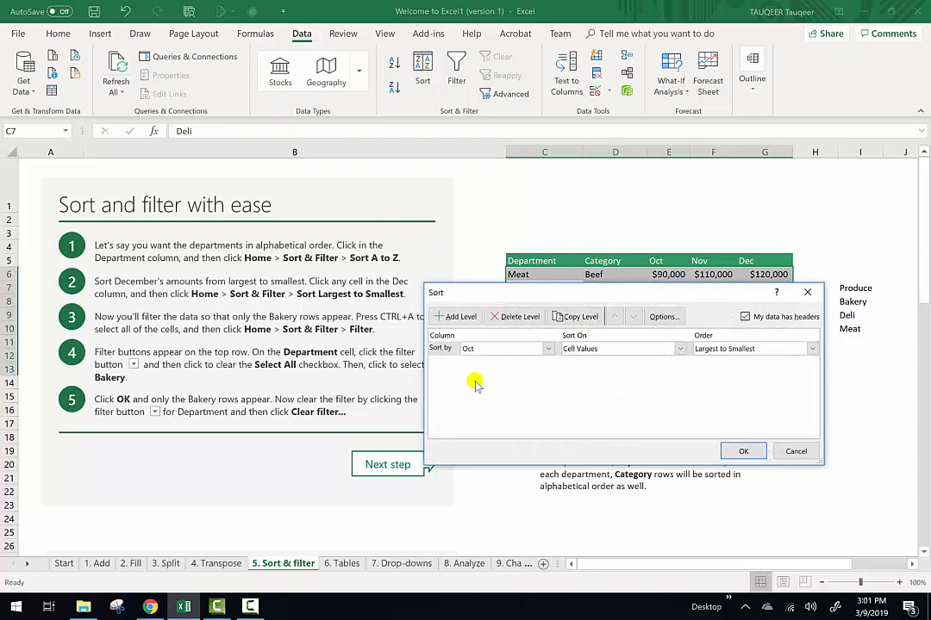
pyautogui.click(521, 317)
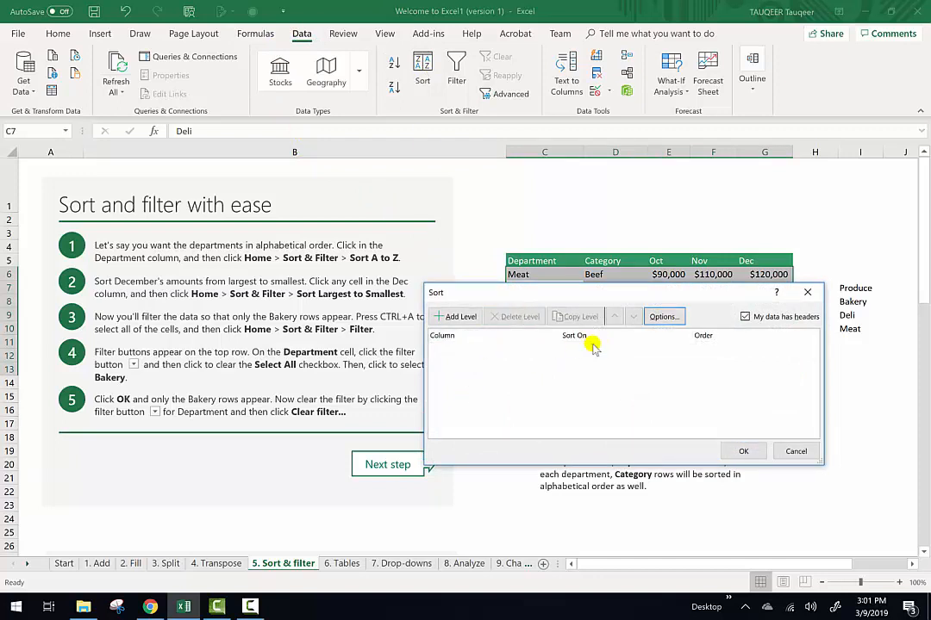
pyautogui.click(461, 317)
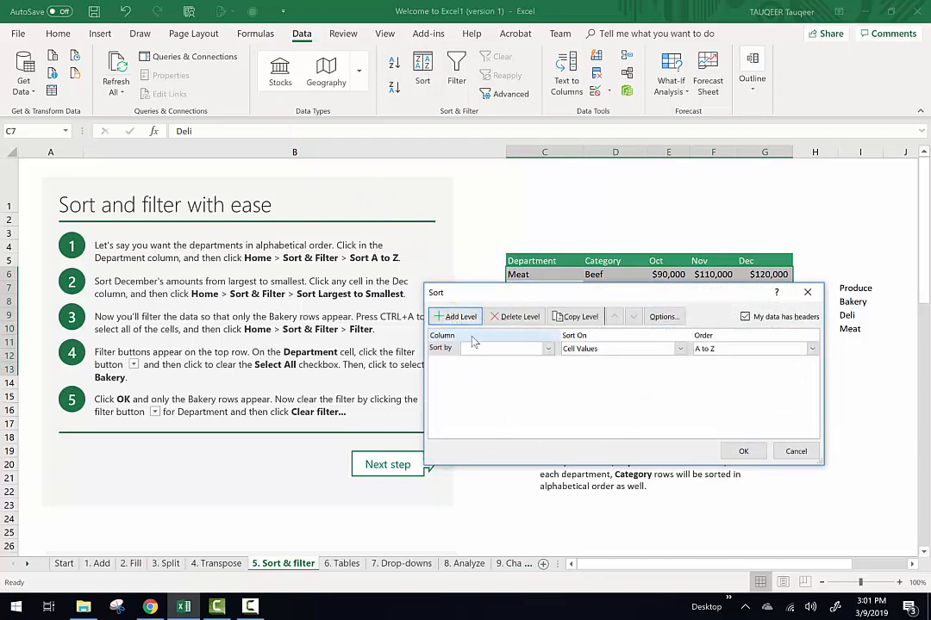
pyautogui.click(480, 349)
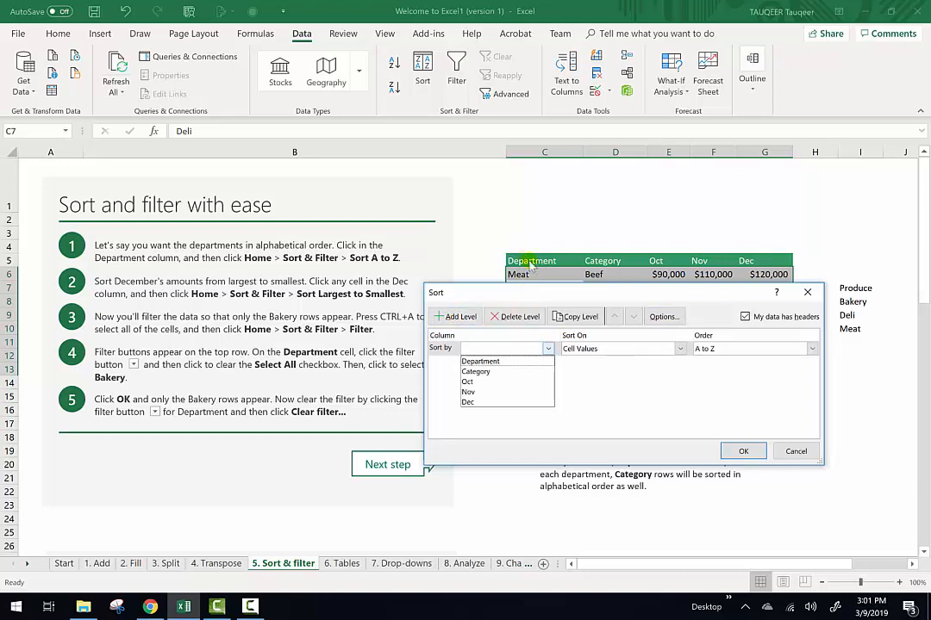
pyautogui.click(480, 361)
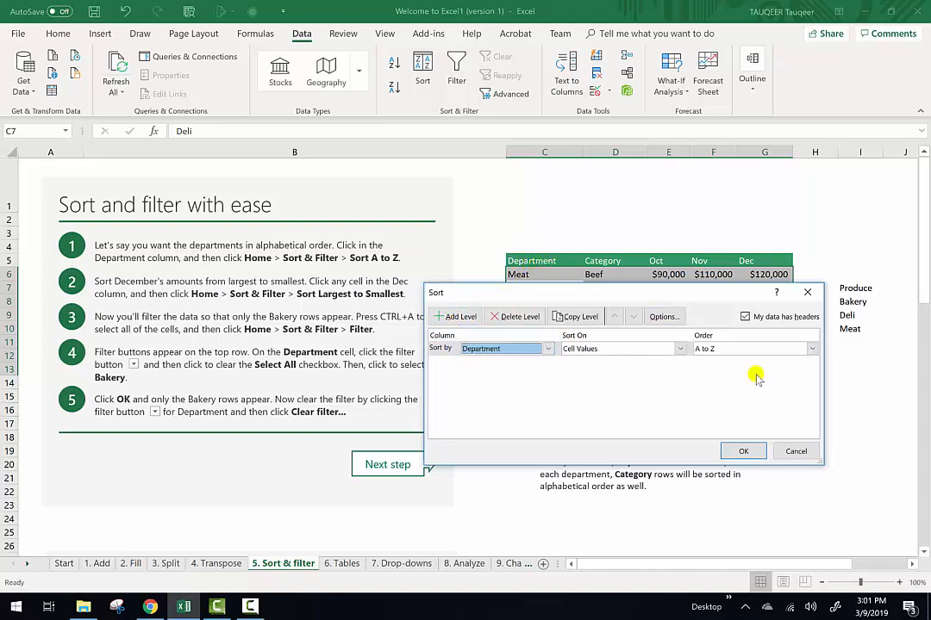
# - Create the custom list Produce, Bakery, Deli, Meat as the Department sort order and apply the sort
pyautogui.click(706, 349)
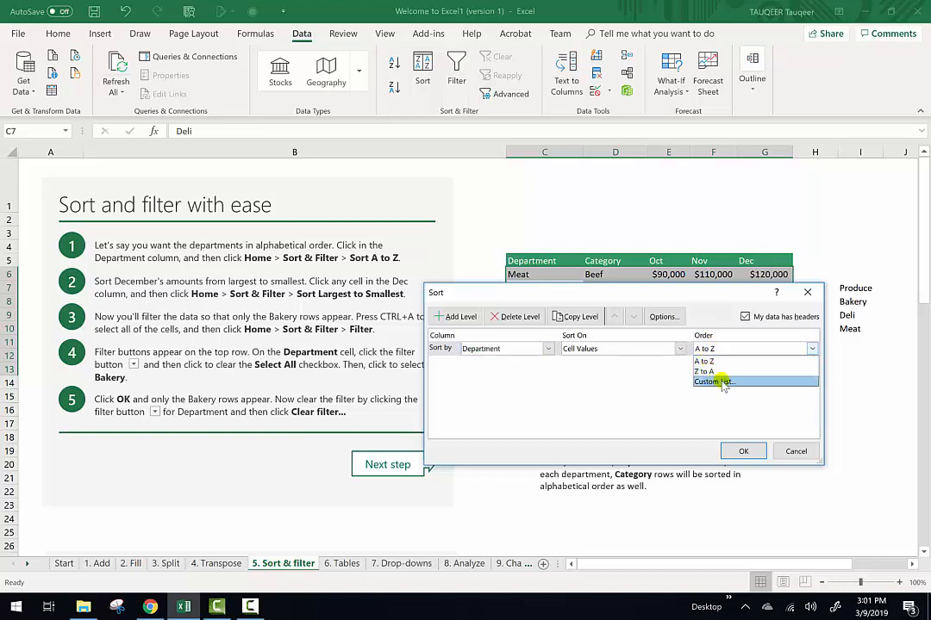
pyautogui.click(721, 383)
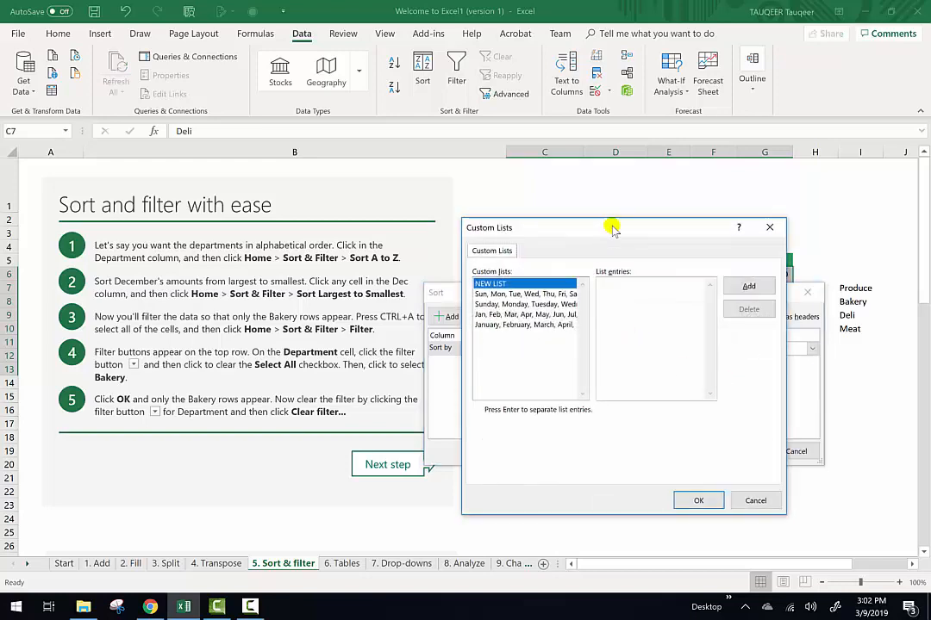
pyautogui.moveTo(613, 226); pyautogui.dragTo(532, 228)
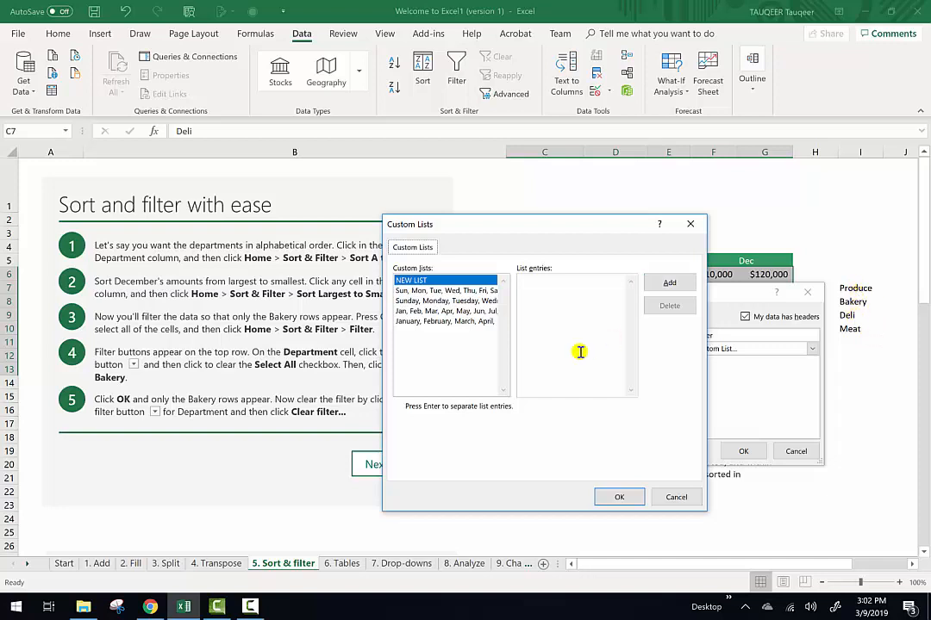
pyautogui.click(551, 288)
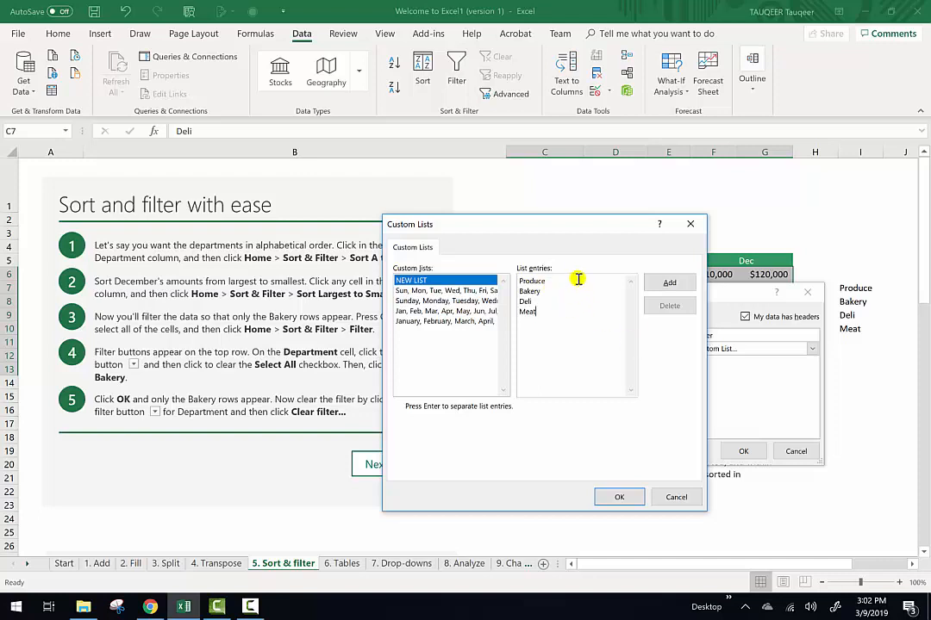
pyautogui.click(670, 282)
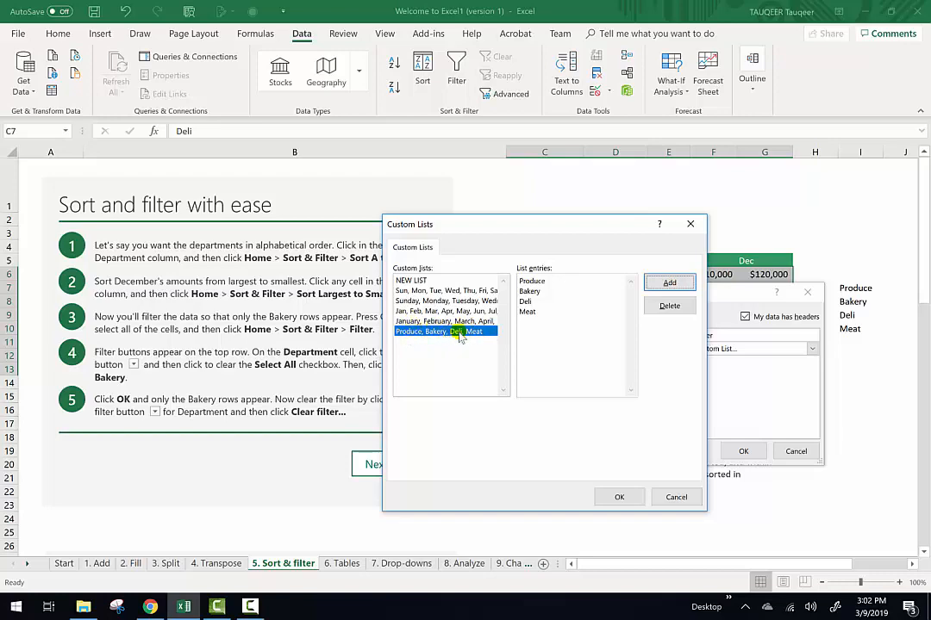
pyautogui.click(620, 496)
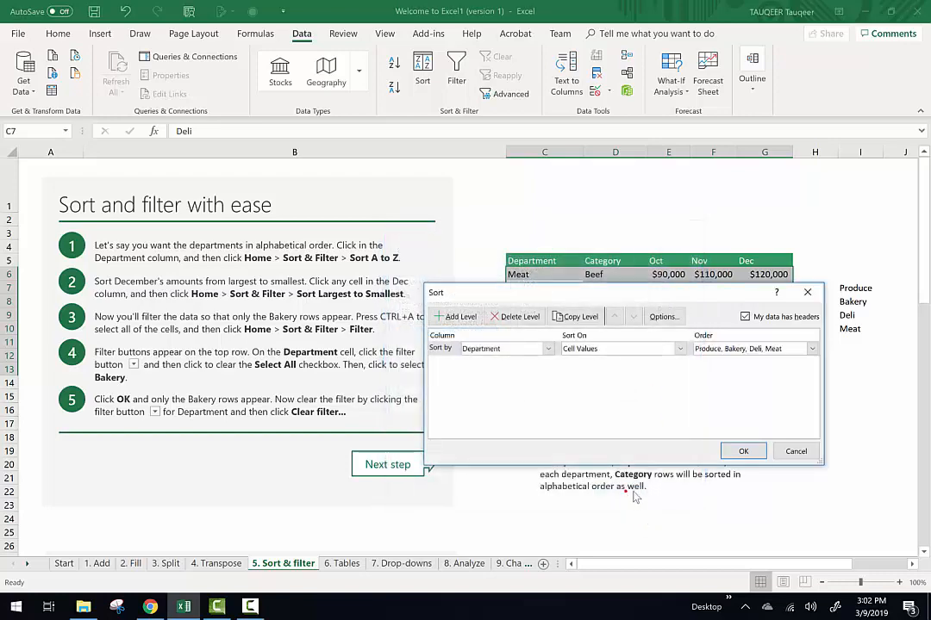
pyautogui.click(743, 448)
# - Compare the order of the sorted Department column with the reference list in I7:I10
pyautogui.click(541, 275)
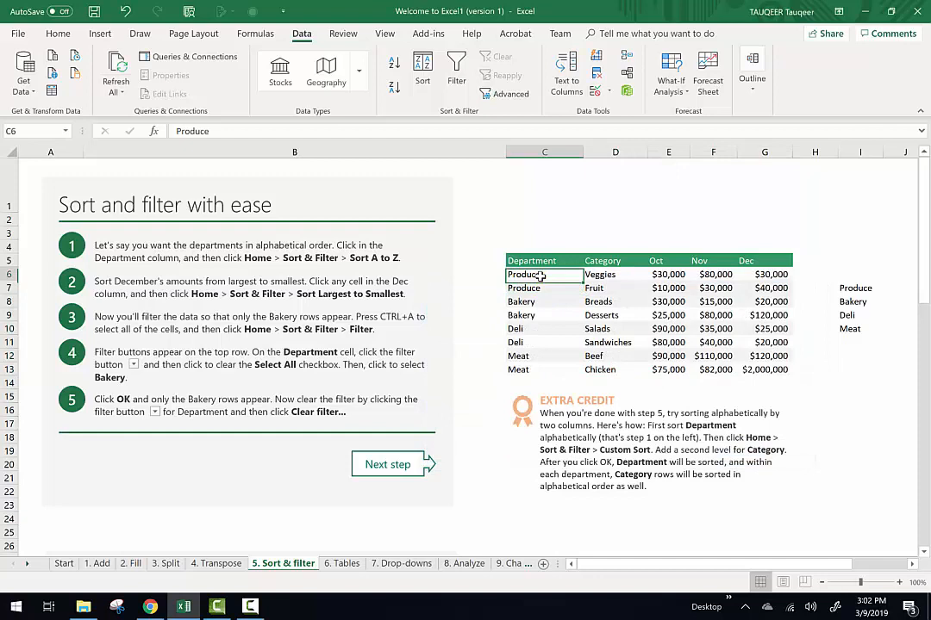
pyautogui.click(853, 289)
pyautogui.click(527, 297)
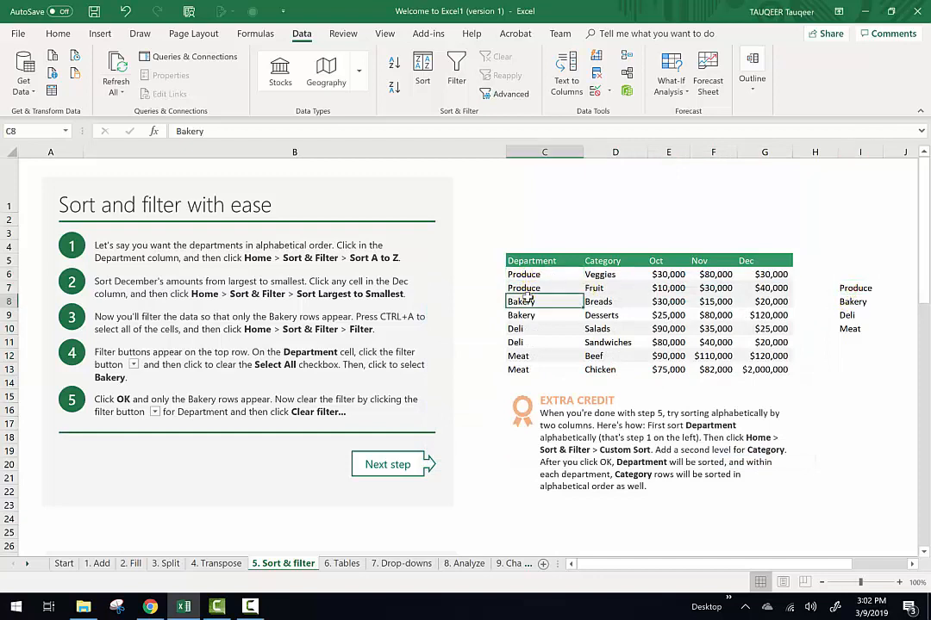
pyautogui.click(523, 330)
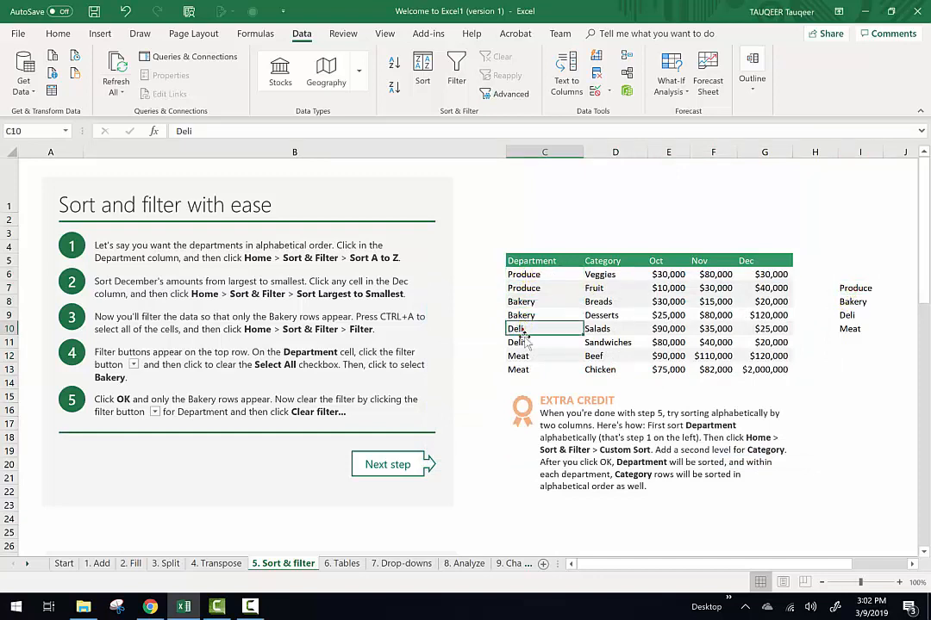
pyautogui.click(523, 356)
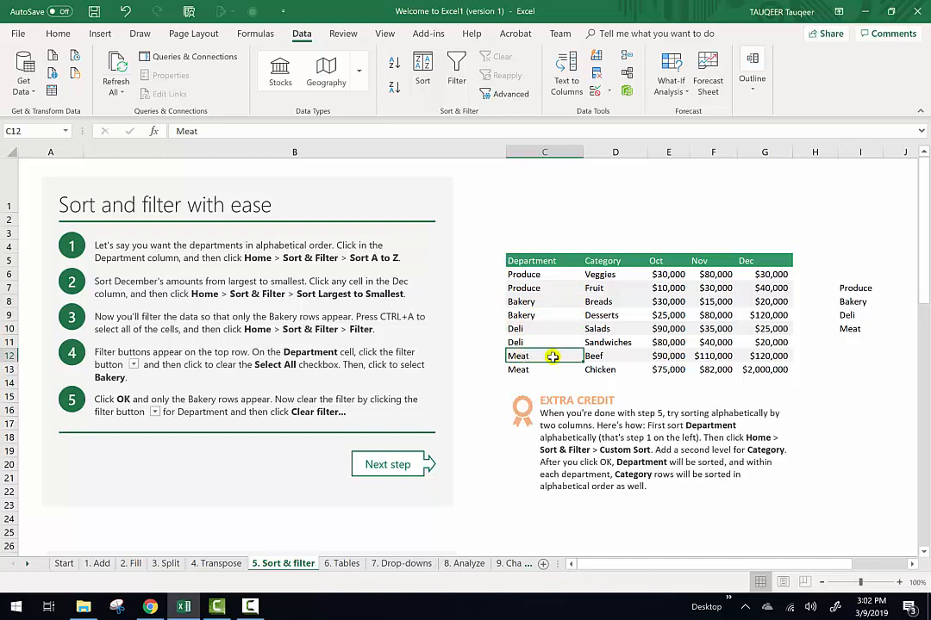
pyautogui.click(560, 284)
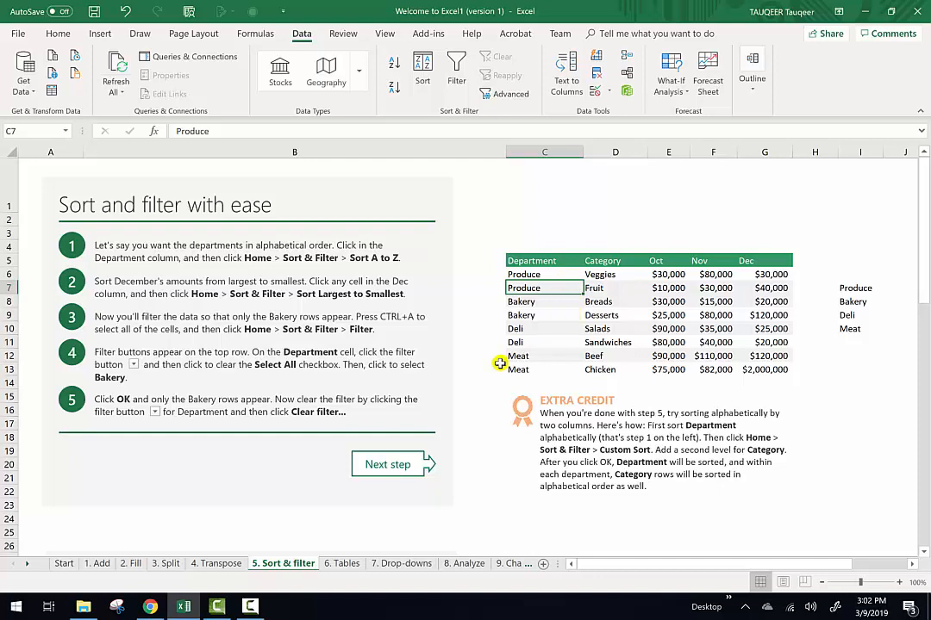
# - On the 6. Tables sheet, convert the data range C5:G14 into a table with headers
pyautogui.click(349, 563)
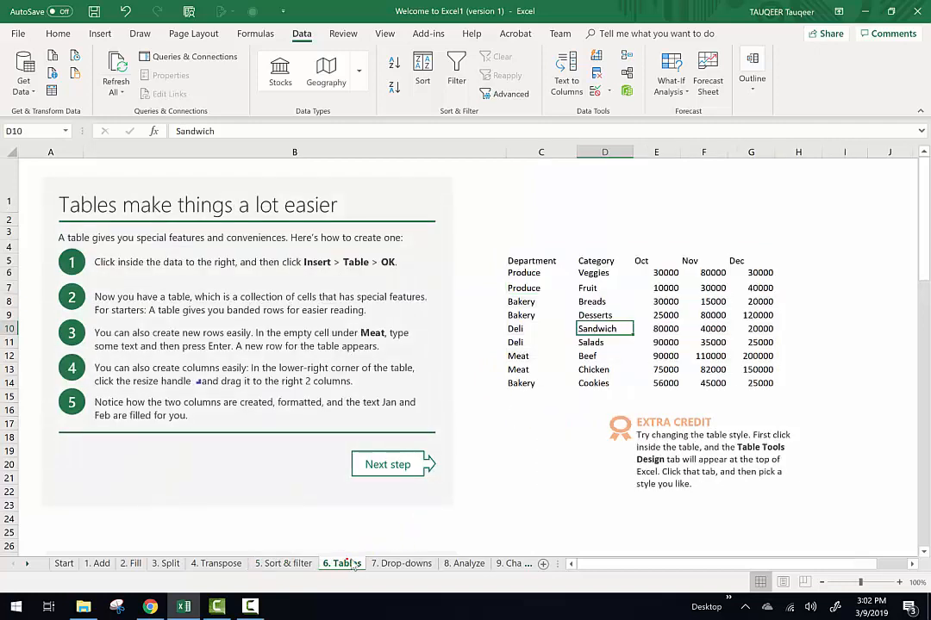
pyautogui.click(605, 300)
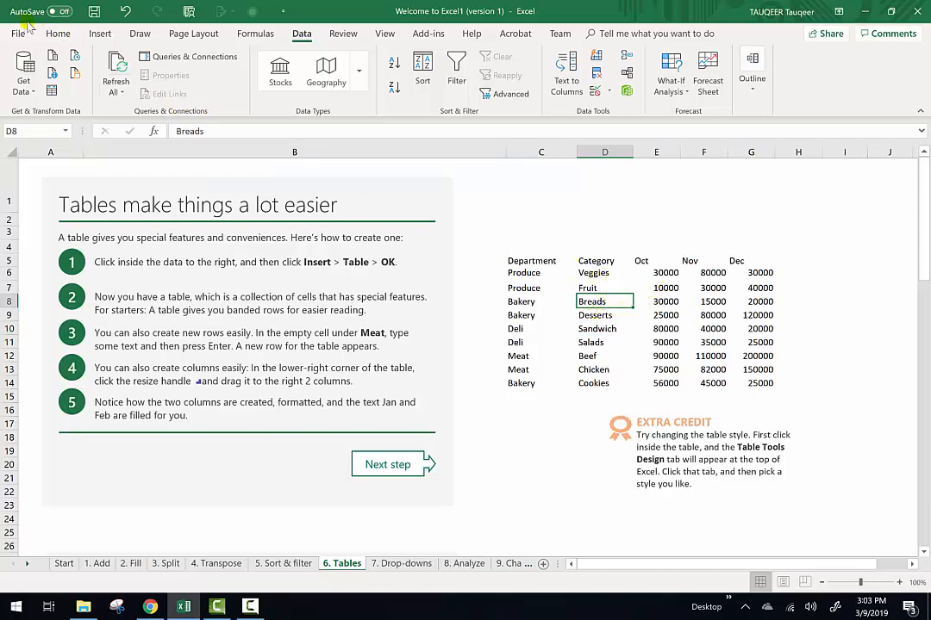
pyautogui.click(59, 33)
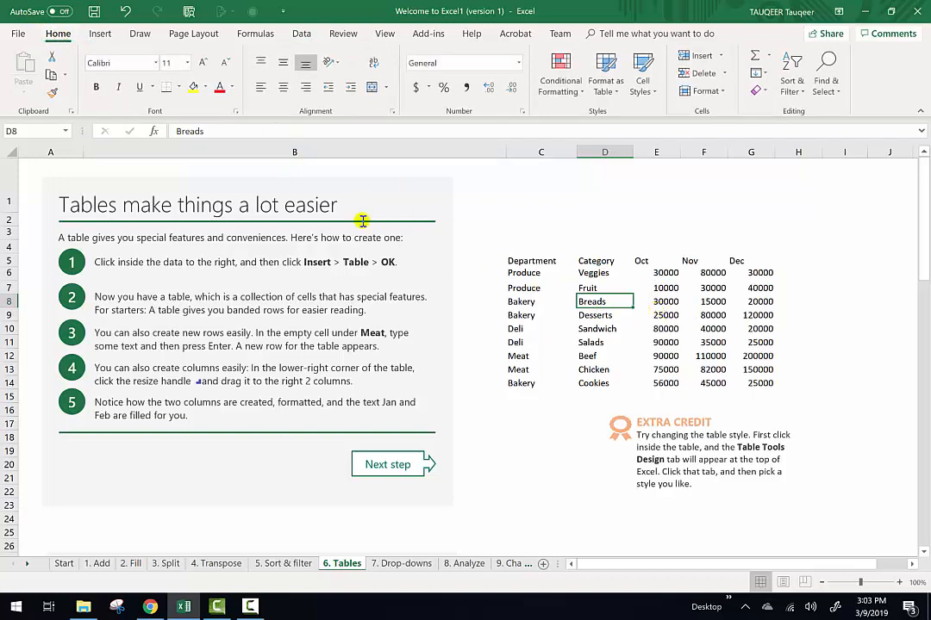
pyautogui.click(662, 301)
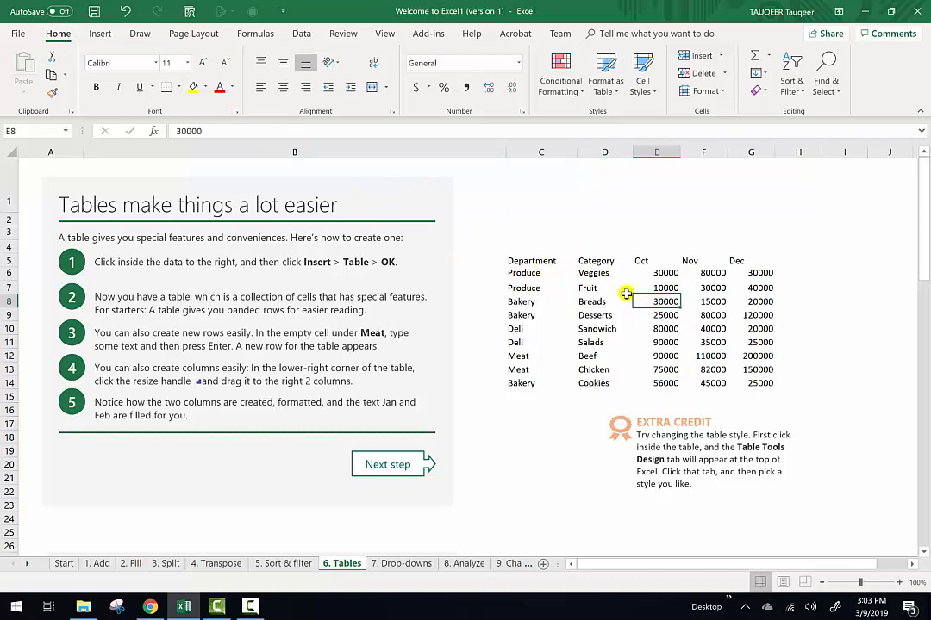
pyautogui.click(100, 35)
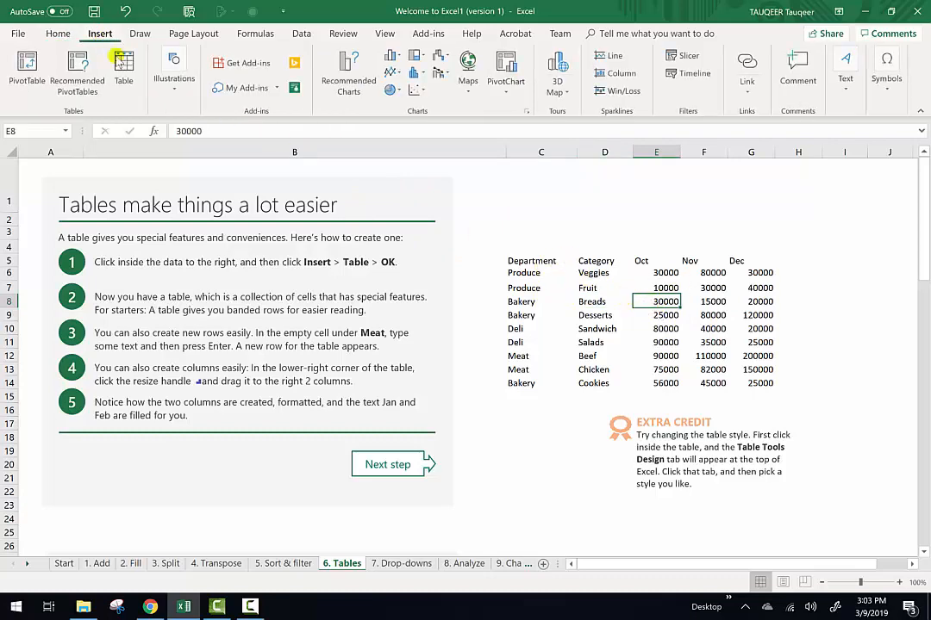
pyautogui.click(123, 69)
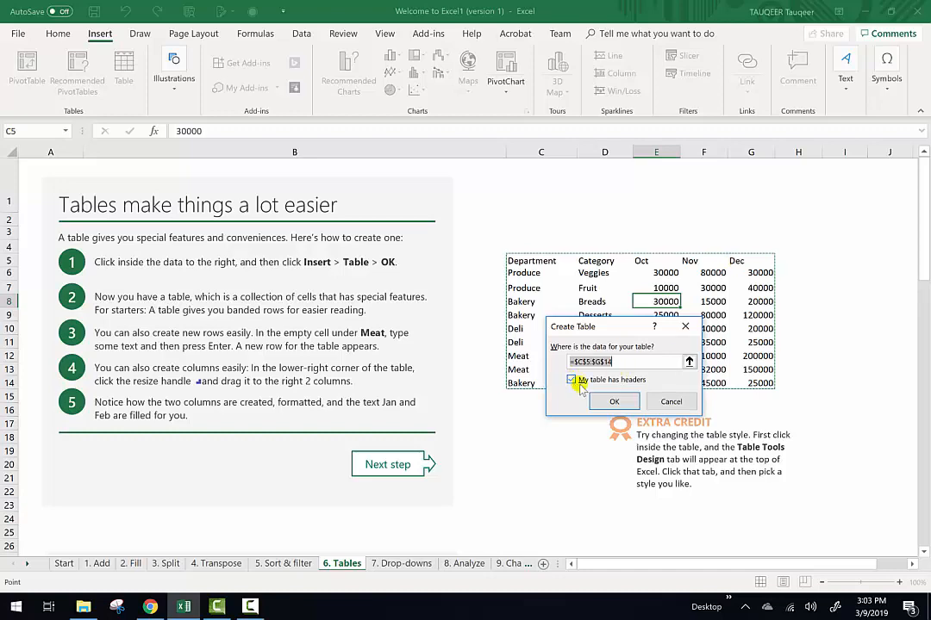
pyautogui.click(607, 402)
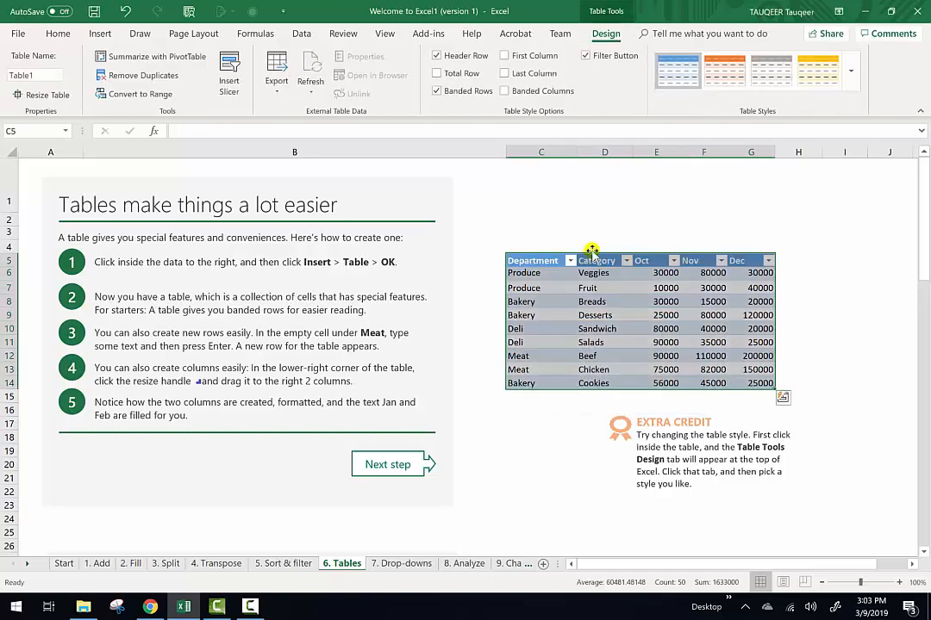
# - Look at the sort and filter options of the new table's Department and Category columns without applying any
pyautogui.click(616, 315)
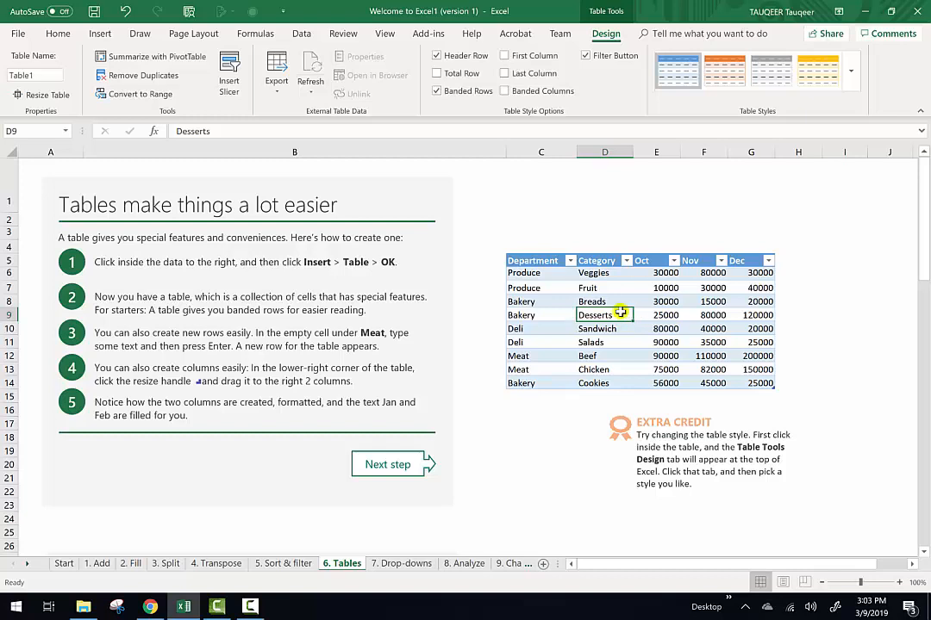
pyautogui.click(569, 261)
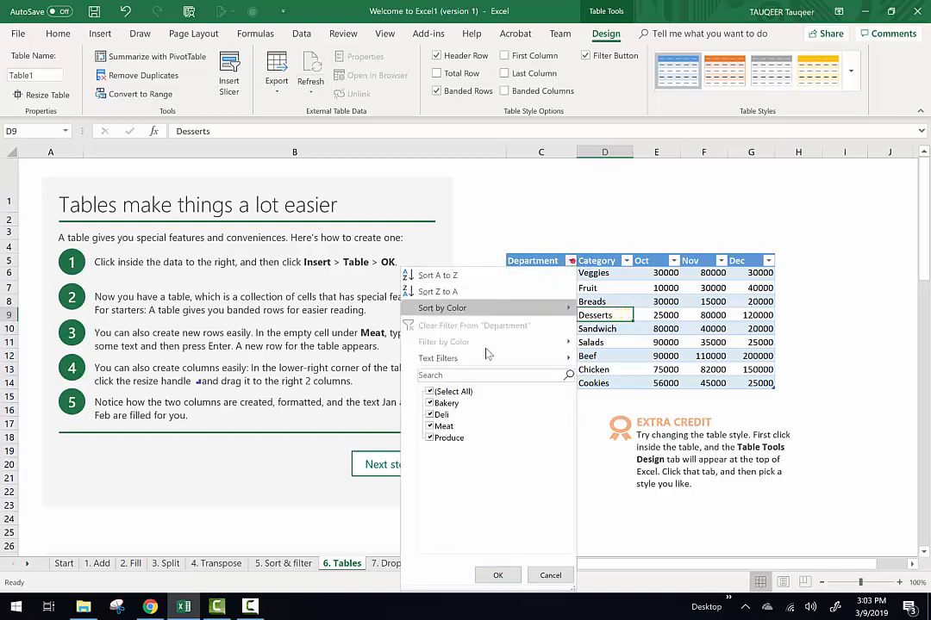
pyautogui.click(629, 278)
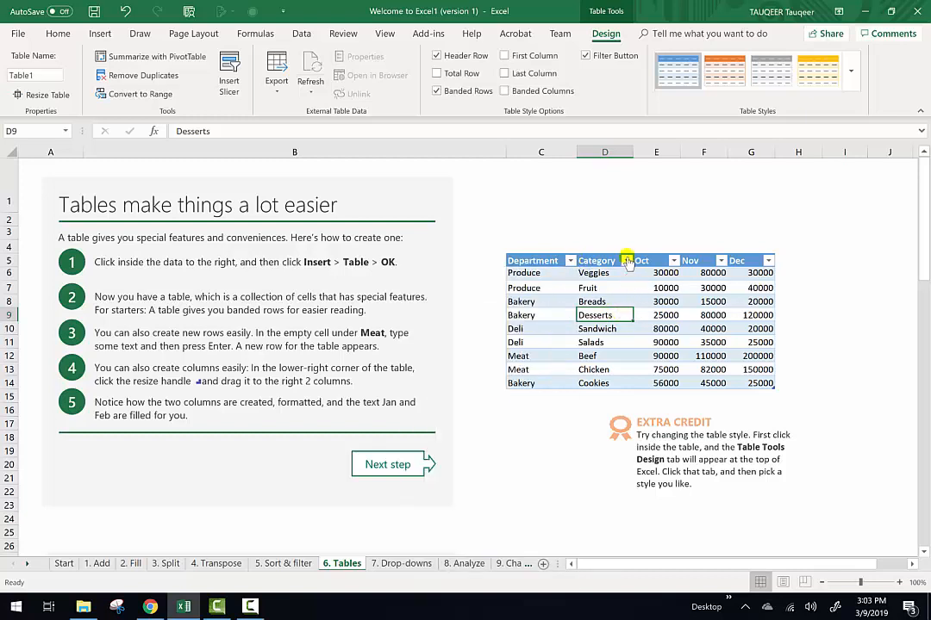
pyautogui.click(627, 261)
pyautogui.click(703, 304)
# - Add a new row directly below the table with Bakery, Donuts, 56000, 34000 and 25000
pyautogui.click(532, 396)
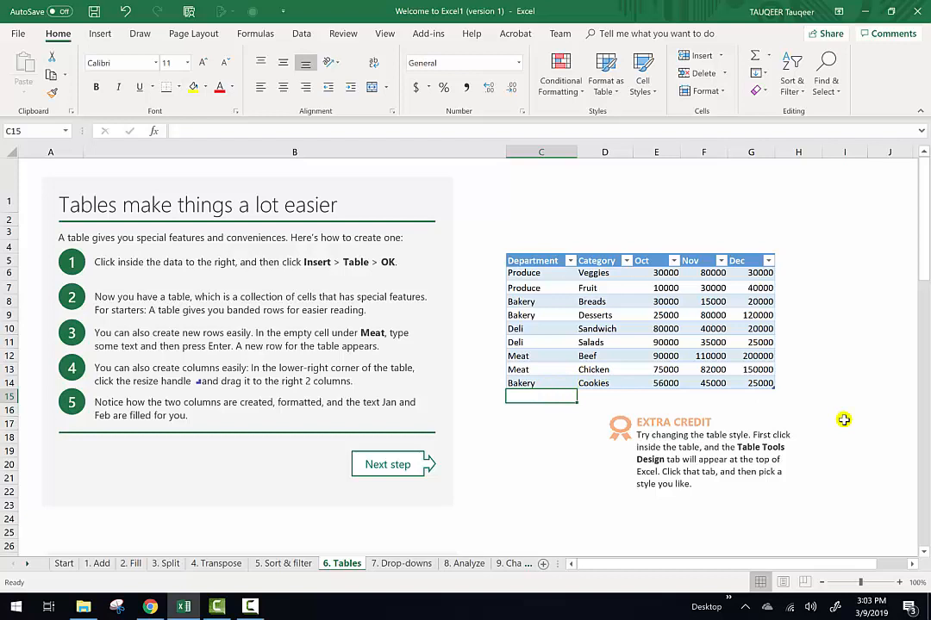
pyautogui.write('Bakery')
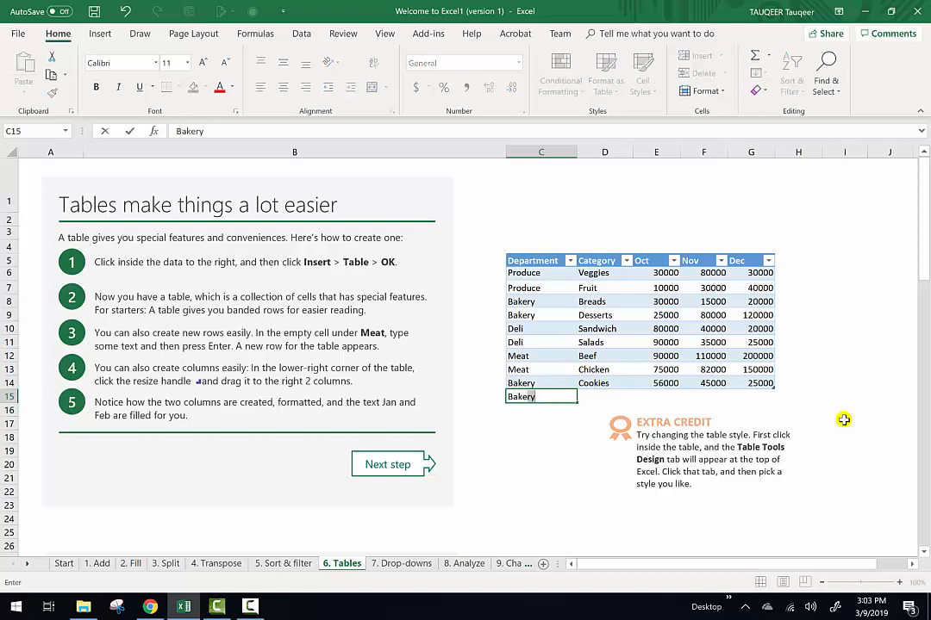
pyautogui.press('Tab')
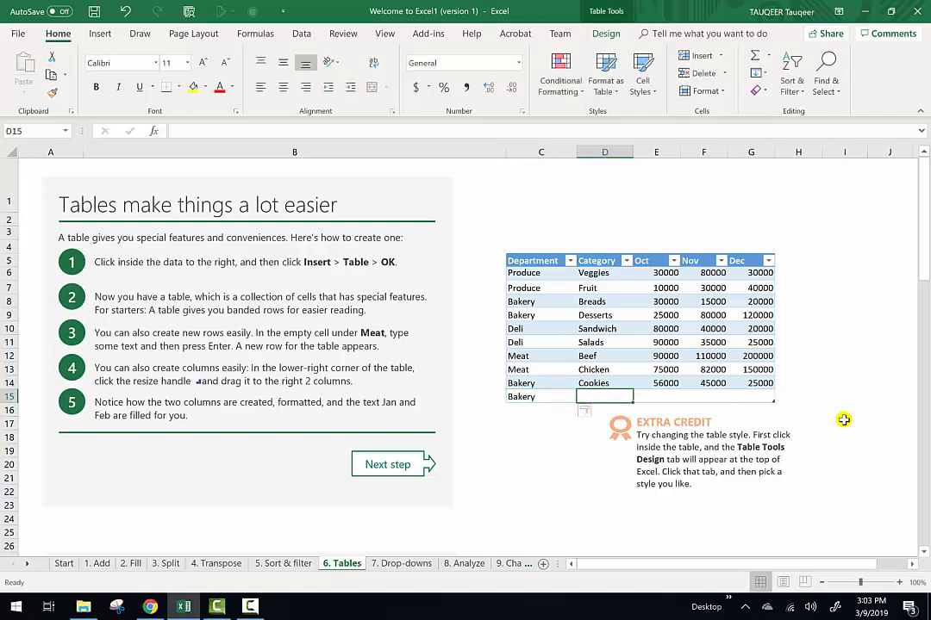
pyautogui.write('Don')
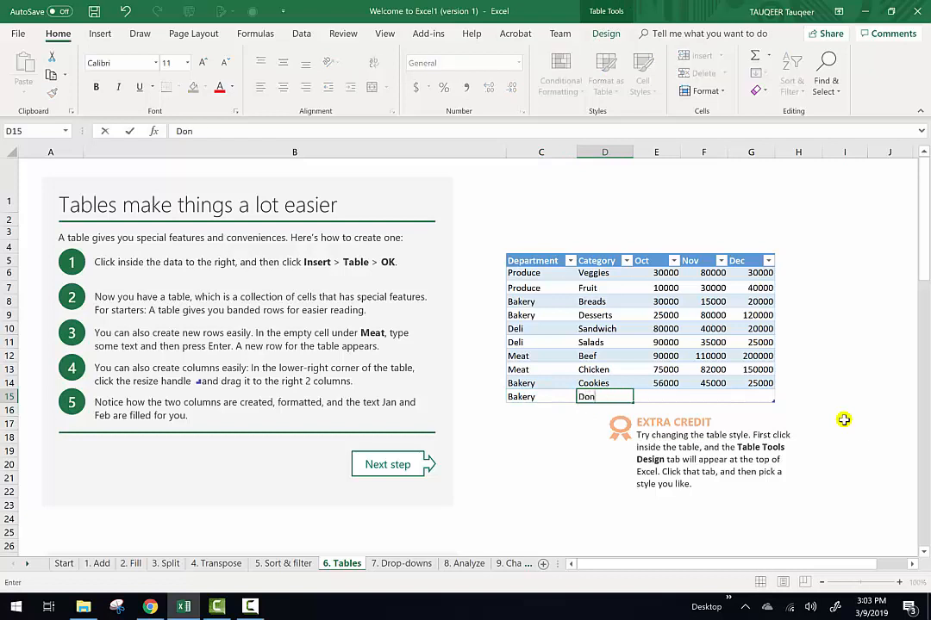
pyautogui.write('uts')
pyautogui.press('Tab')
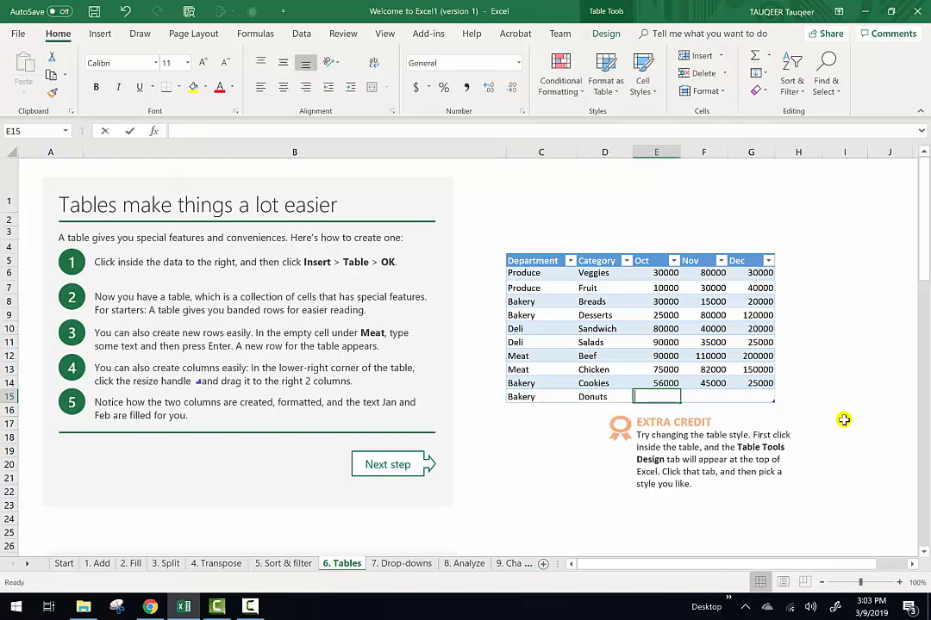
pyautogui.write('56000')
pyautogui.press('Tab')
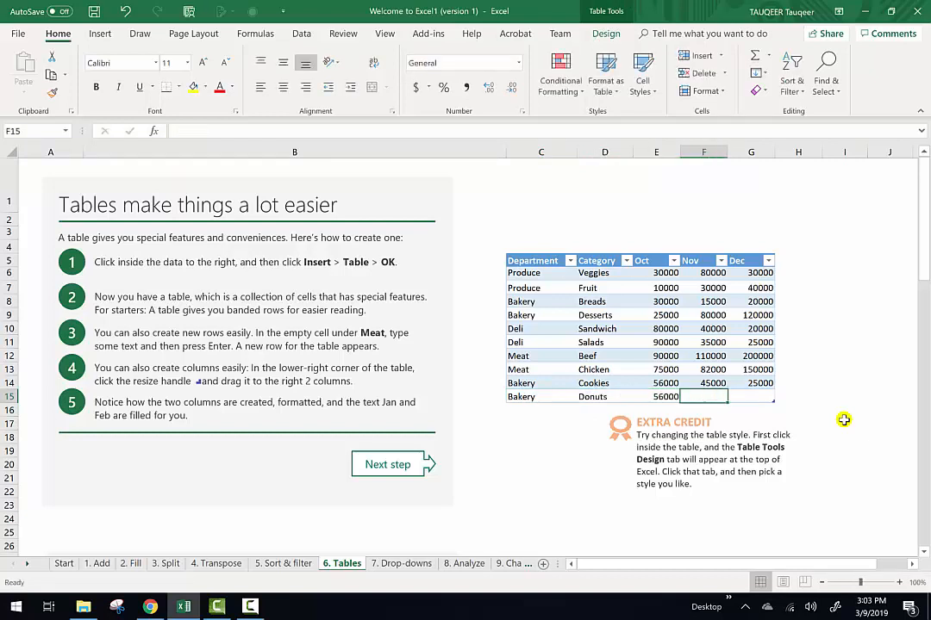
pyautogui.write('34000')
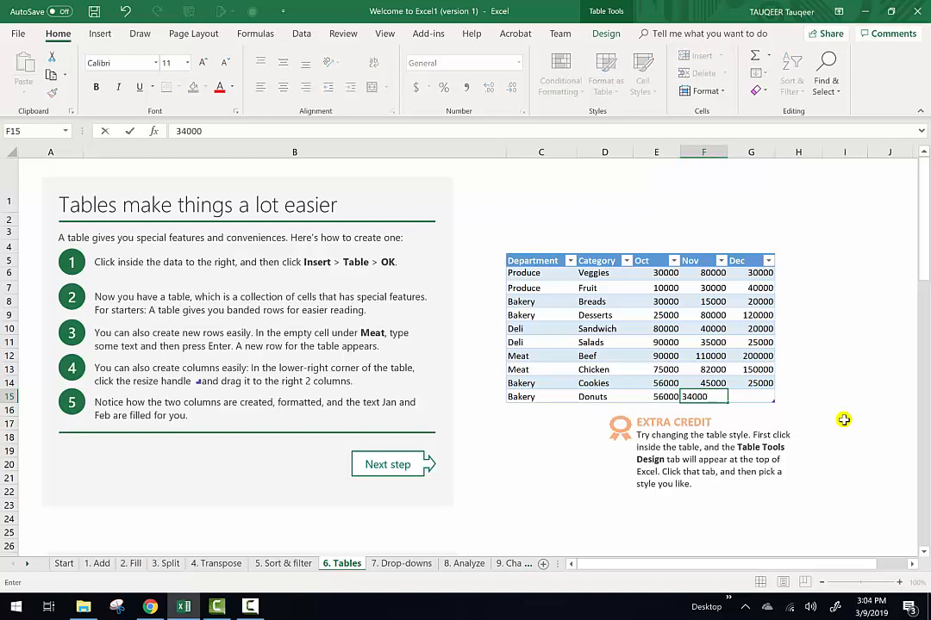
pyautogui.press('Tab')
pyautogui.write('2')
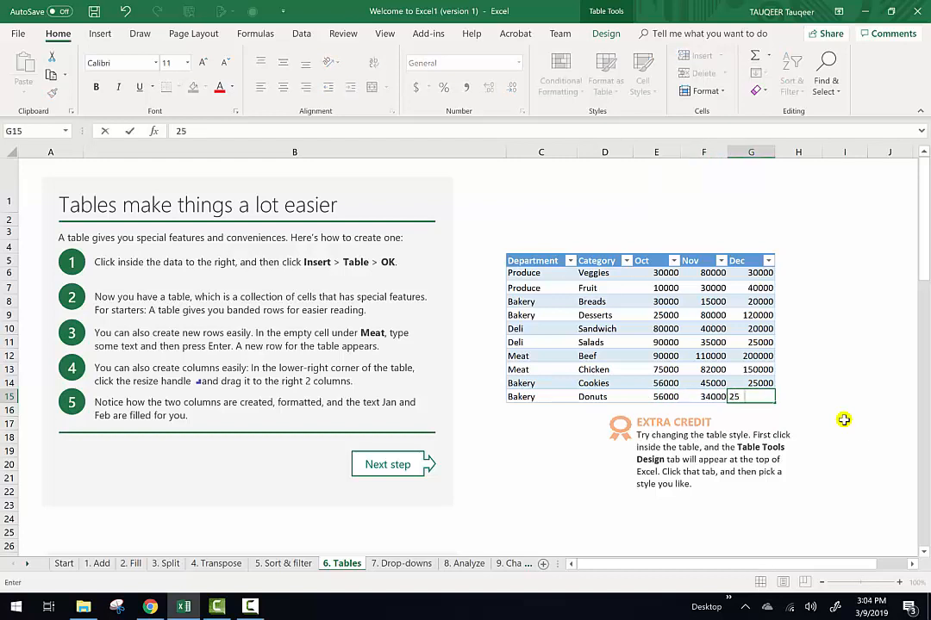
pyautogui.press('Return')
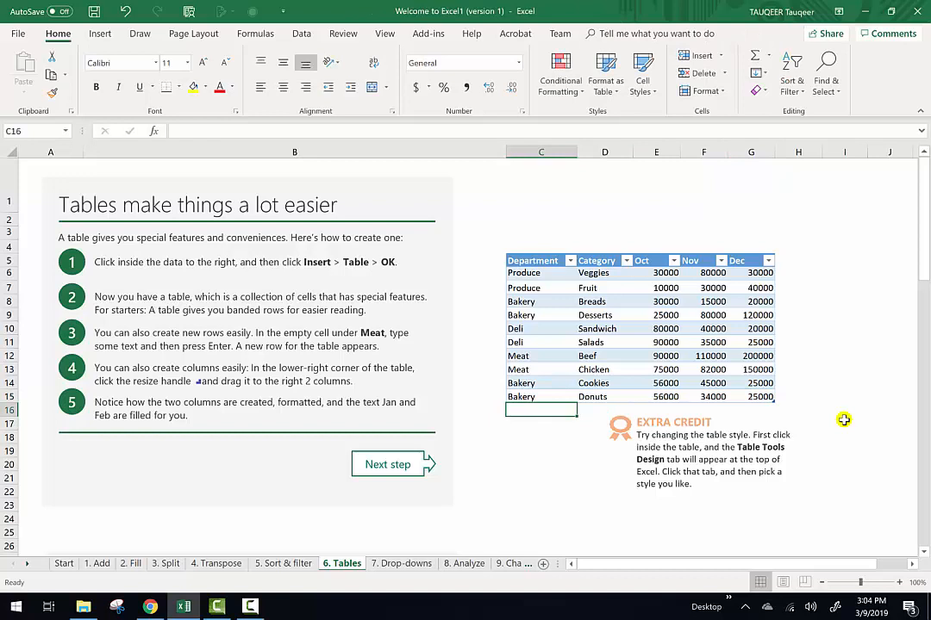
# - Filter the table's Category column to show only Donuts
pyautogui.click(523, 394)
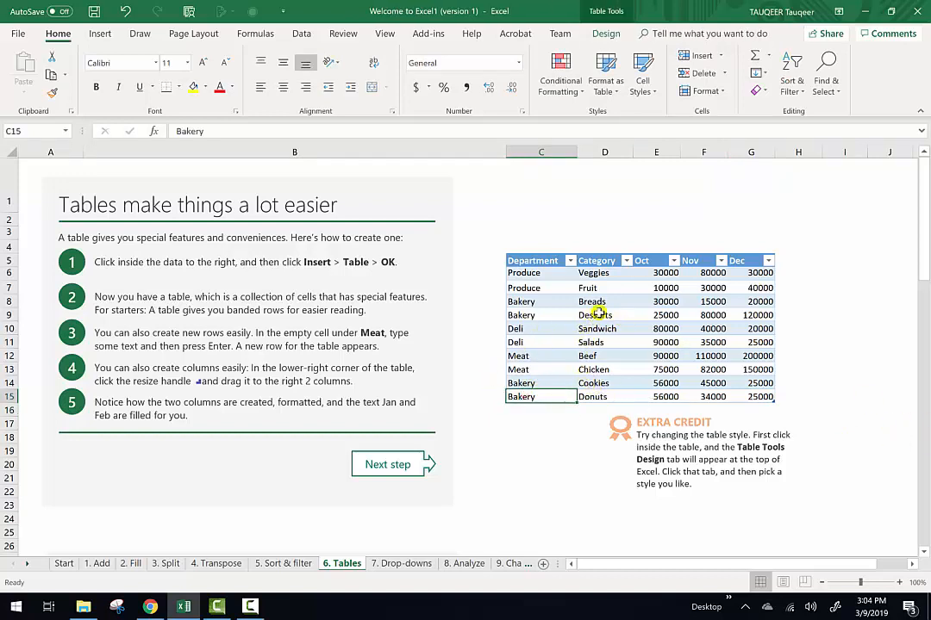
pyautogui.click(626, 262)
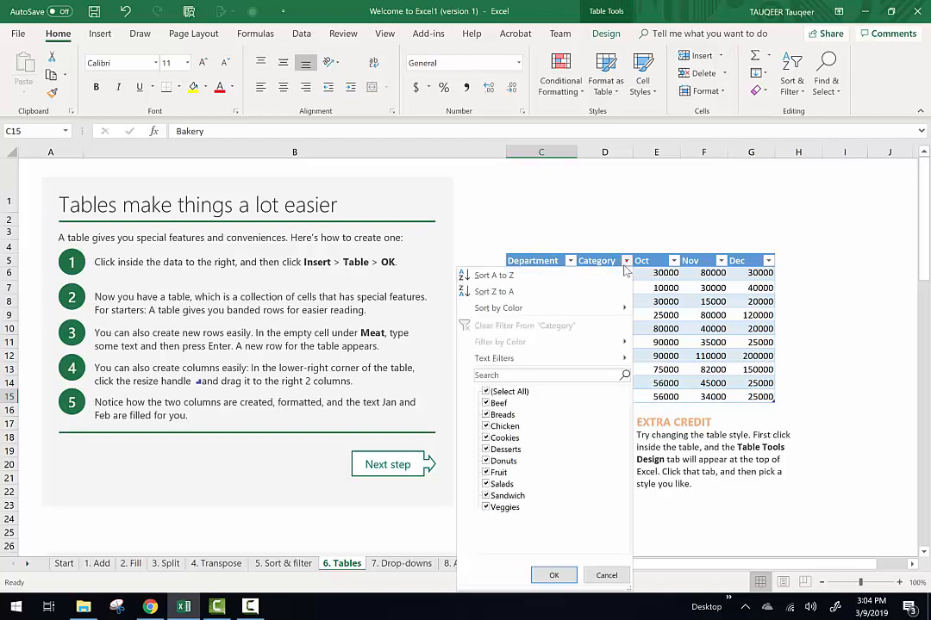
pyautogui.click(487, 392)
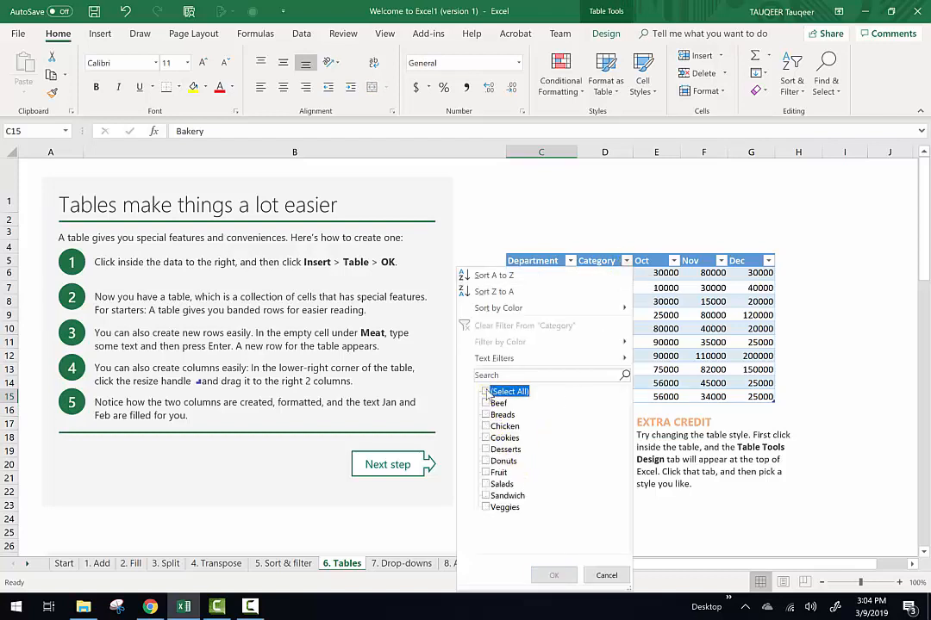
pyautogui.click(485, 462)
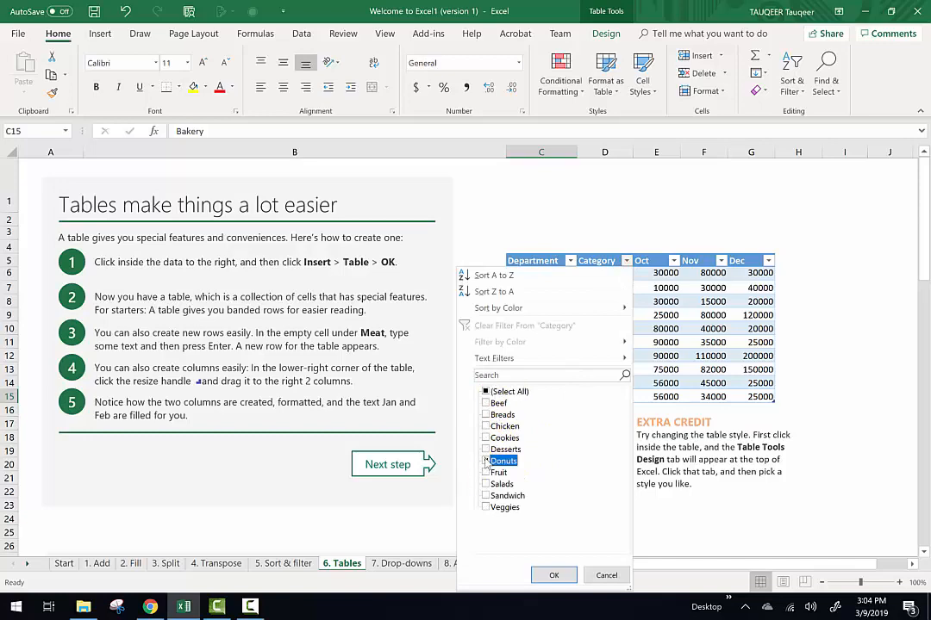
pyautogui.click(552, 575)
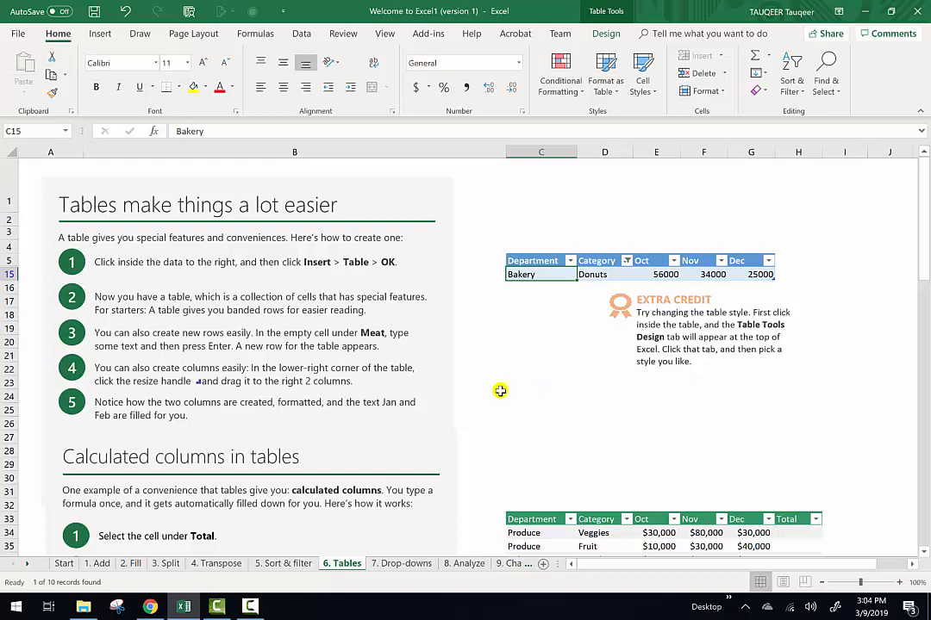
# - On the 7. Drop-downs sheet, enter the department names Meat, Produce, Fruits and Bakery in cells F17:F20
pyautogui.click(402, 564)
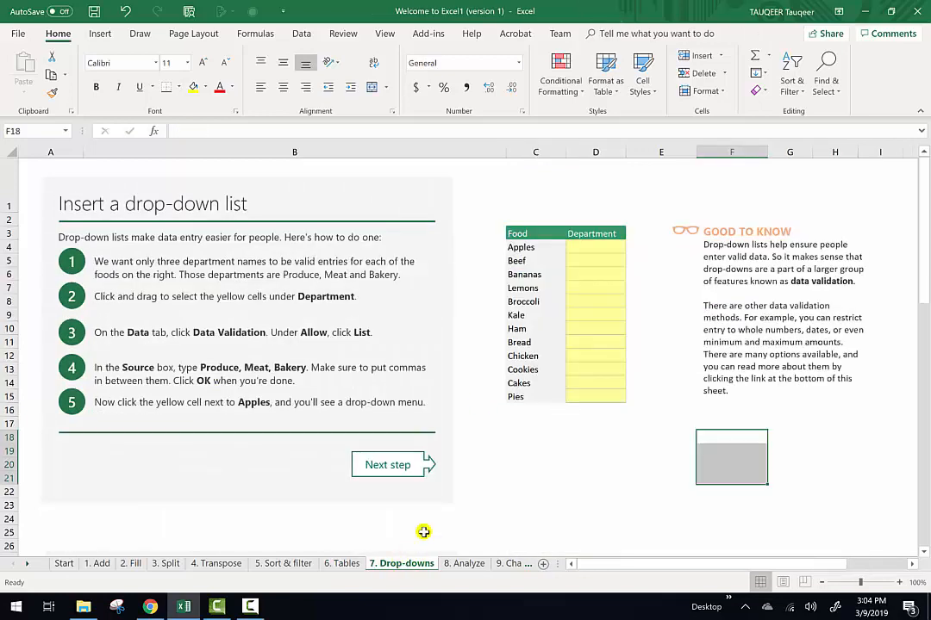
pyautogui.click(590, 451)
pyautogui.click(752, 423)
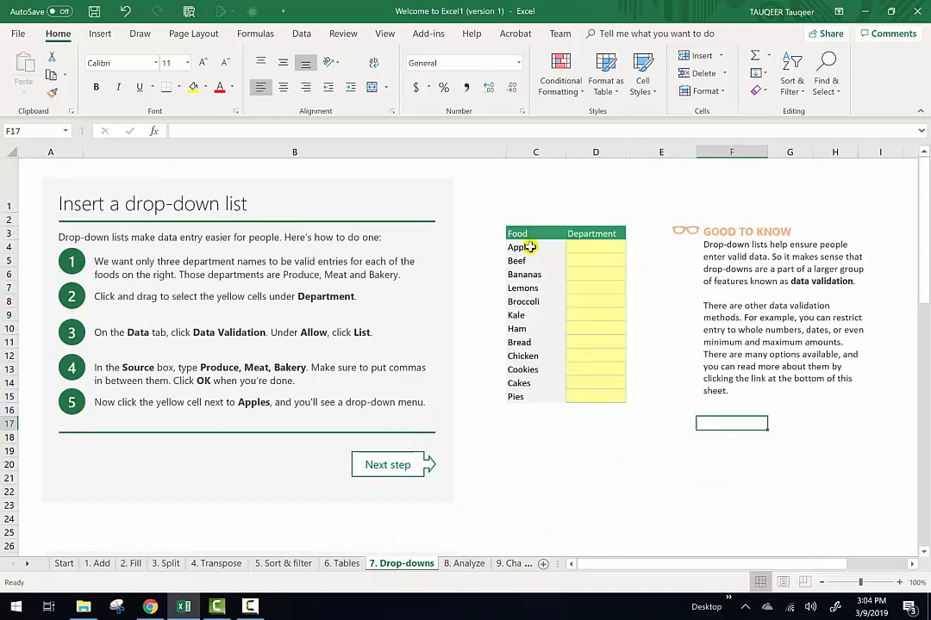
pyautogui.moveTo(515, 247); pyautogui.dragTo(526, 390)
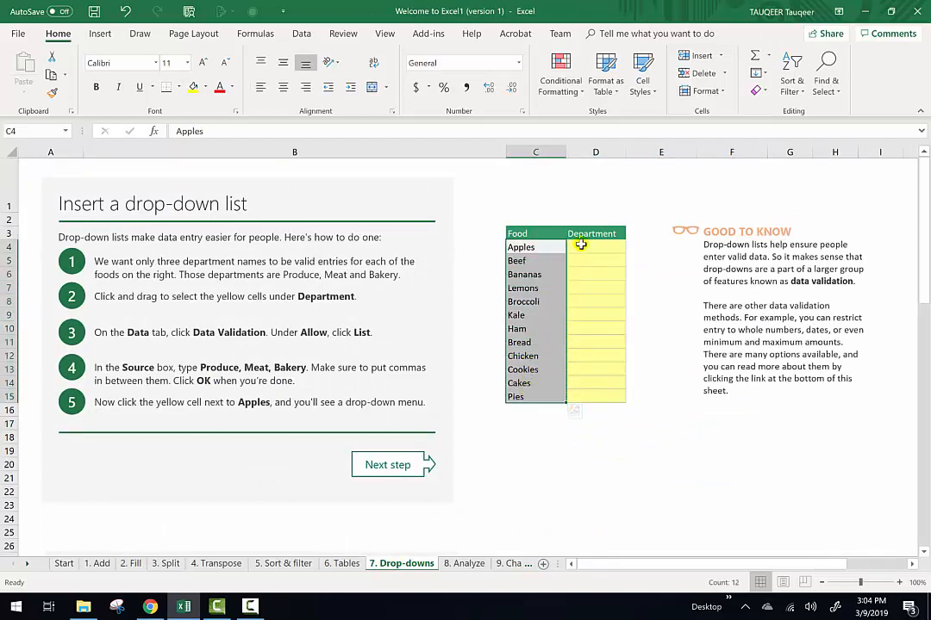
pyautogui.moveTo(589, 246); pyautogui.dragTo(583, 400)
pyautogui.click(759, 422)
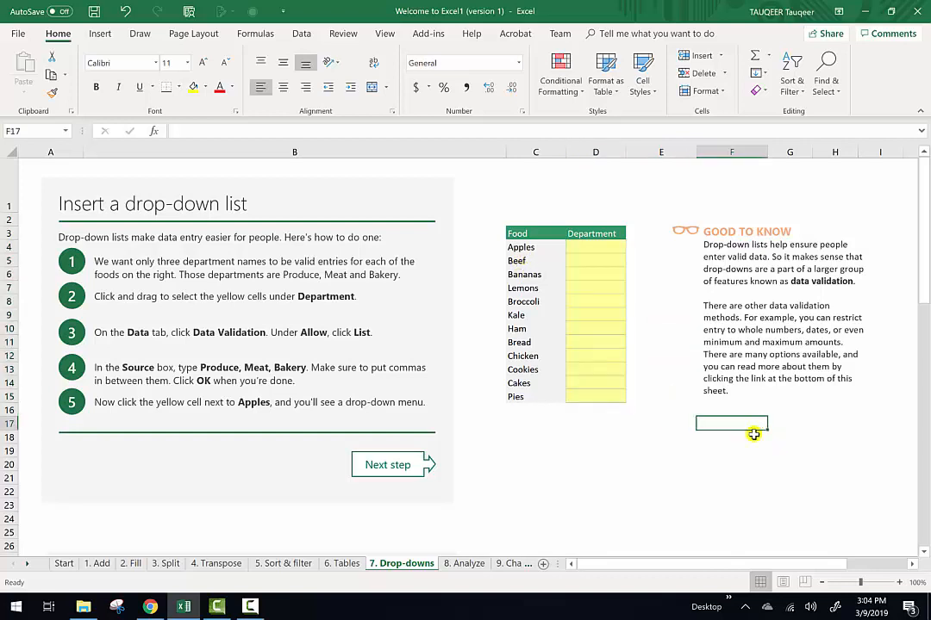
pyautogui.write('Meat')
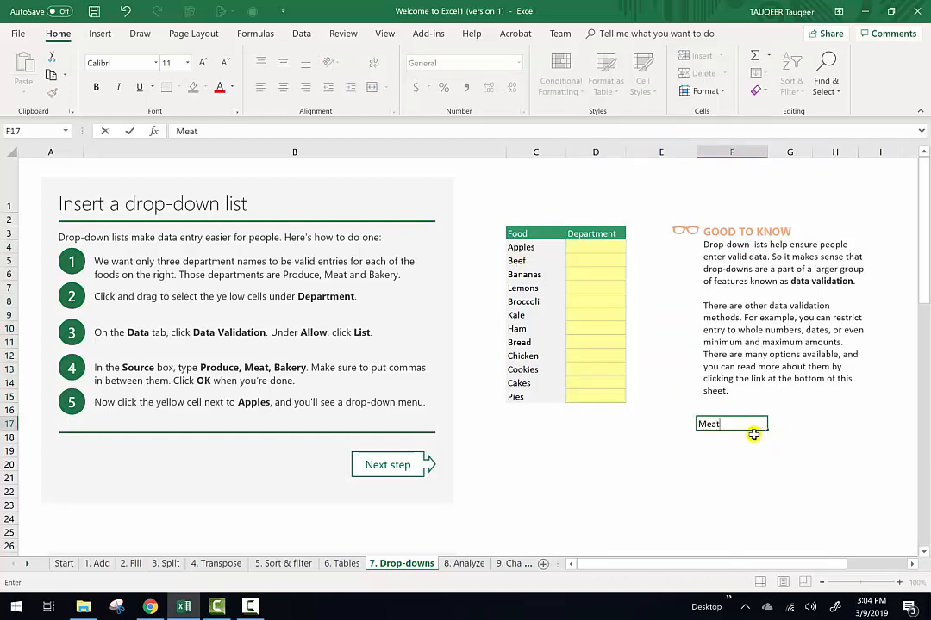
pyautogui.press('Return')
pyautogui.write('Produce')
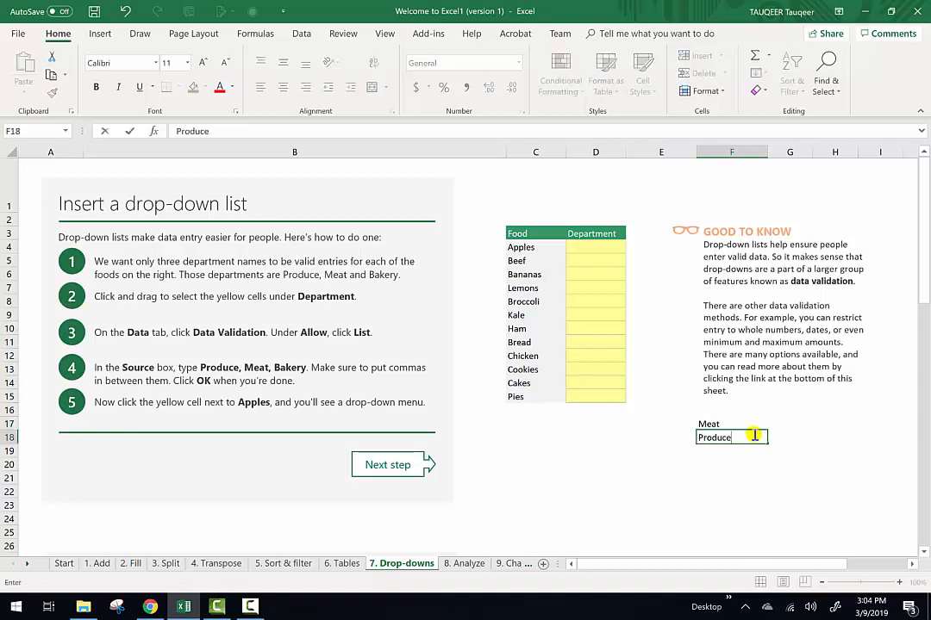
pyautogui.press('Return')
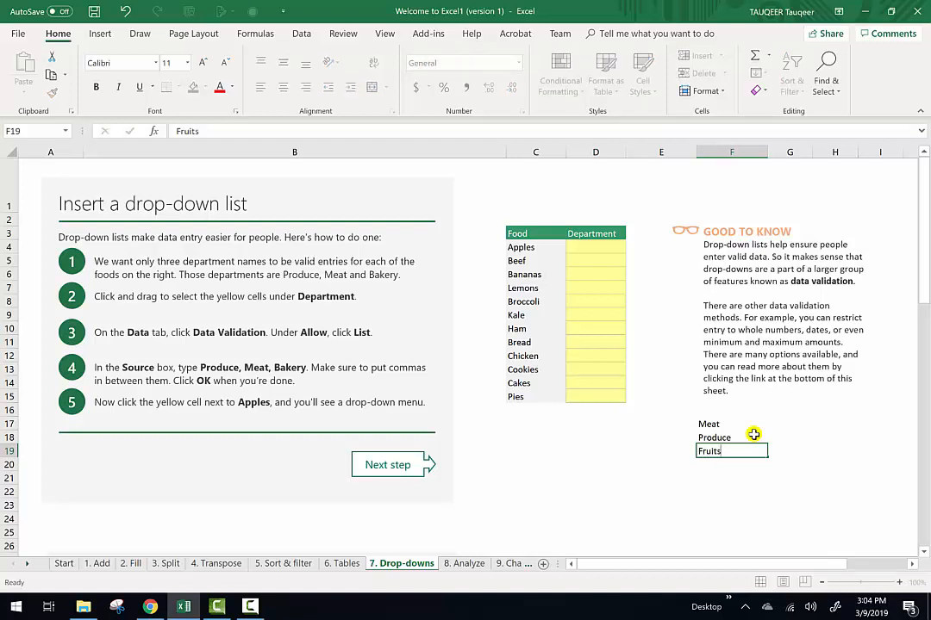
pyautogui.press('Return')
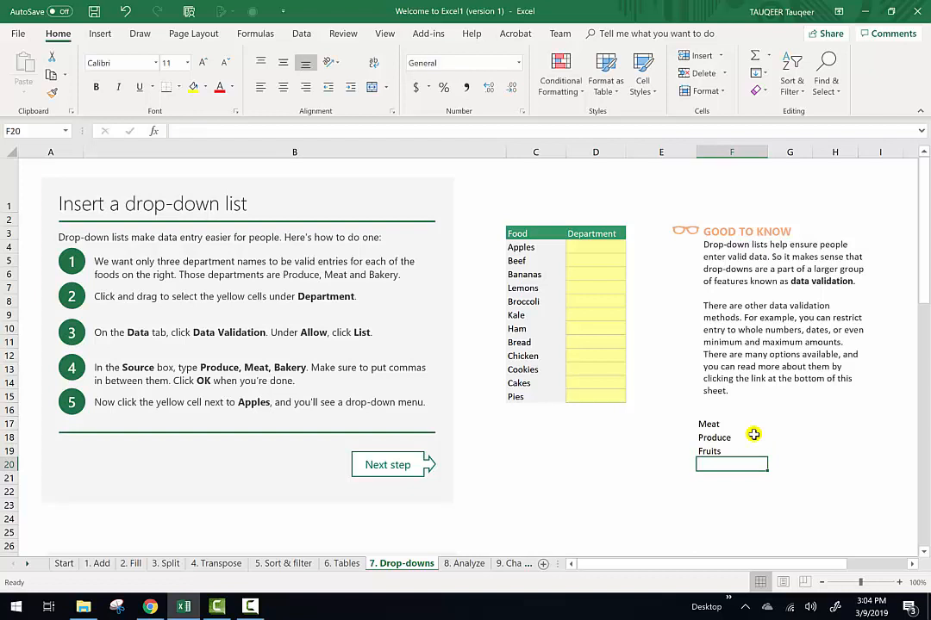
pyautogui.write('Bakery')
pyautogui.press('Return')
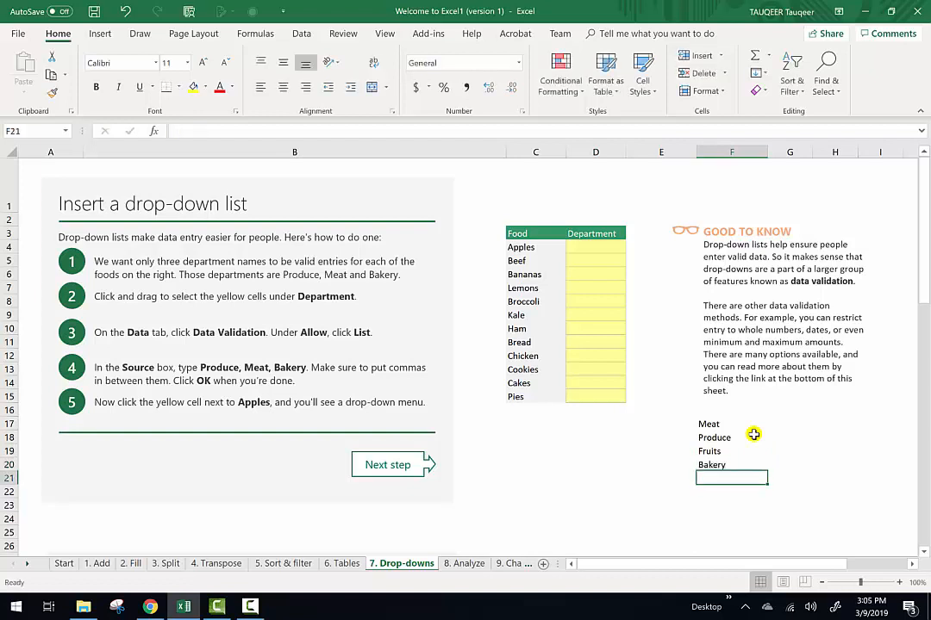
# - Start a data validation rule for the yellow Department cells D4:D15 that allows a List
pyautogui.moveTo(593, 246); pyautogui.dragTo(584, 393)
pyautogui.click(590, 248)
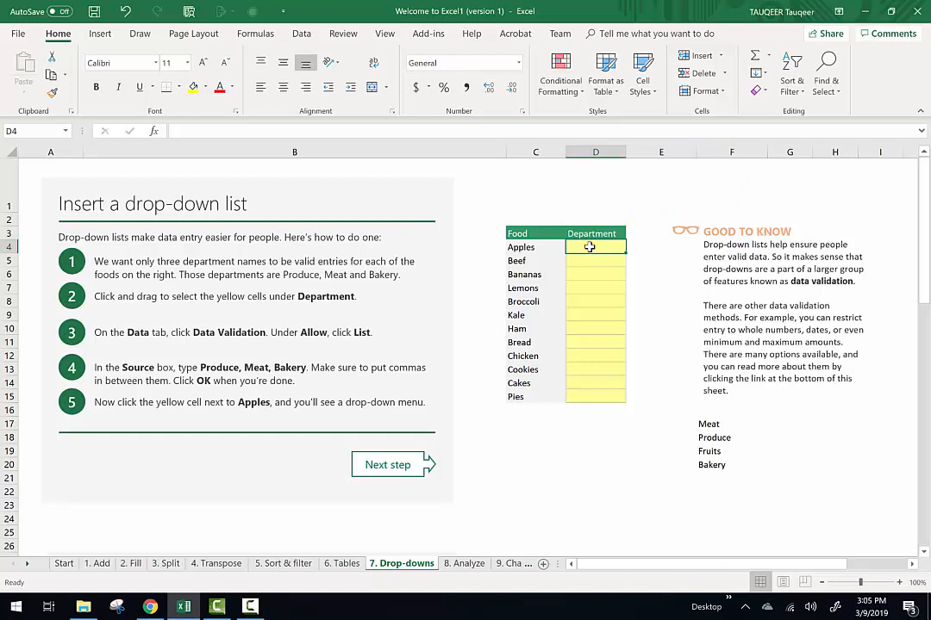
pyautogui.moveTo(590, 247); pyautogui.dragTo(593, 397)
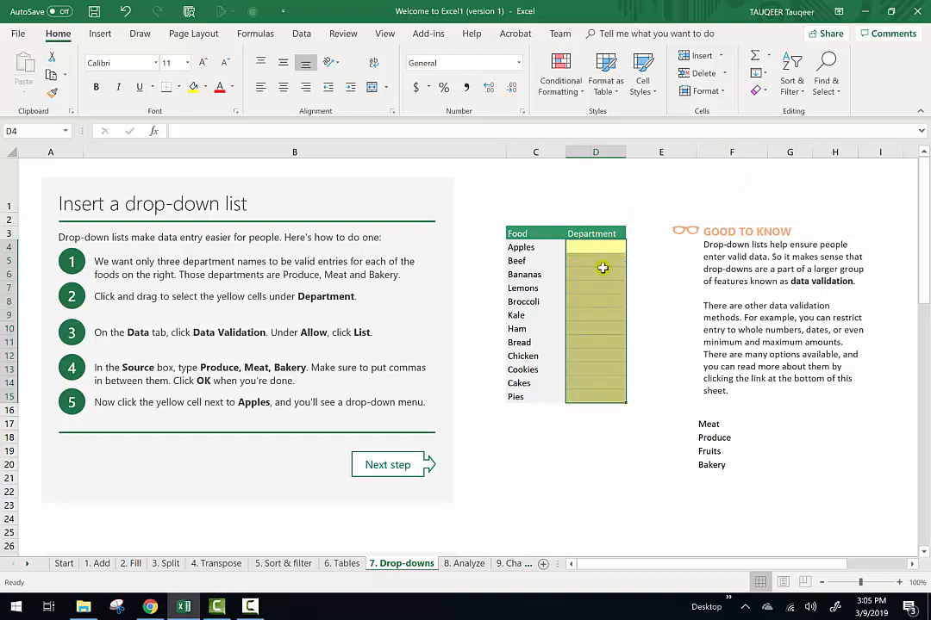
pyautogui.moveTo(595, 248); pyautogui.dragTo(593, 395)
pyautogui.click(301, 36)
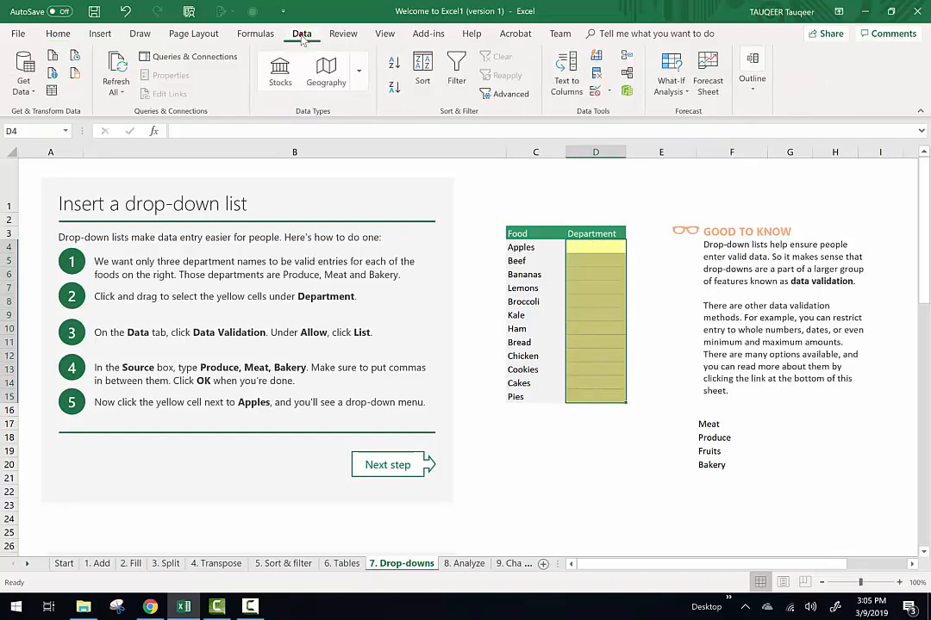
pyautogui.click(597, 92)
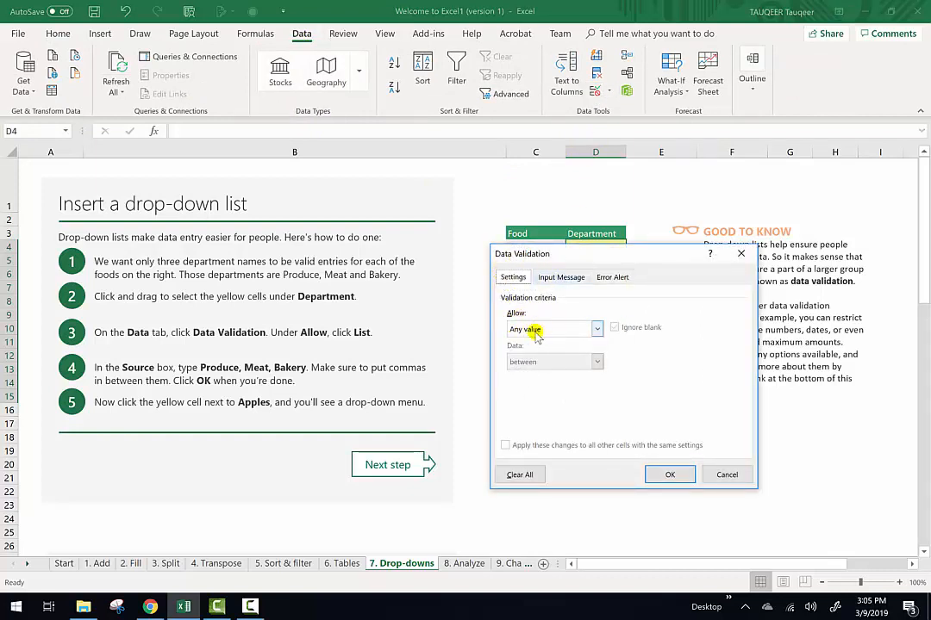
pyautogui.click(536, 332)
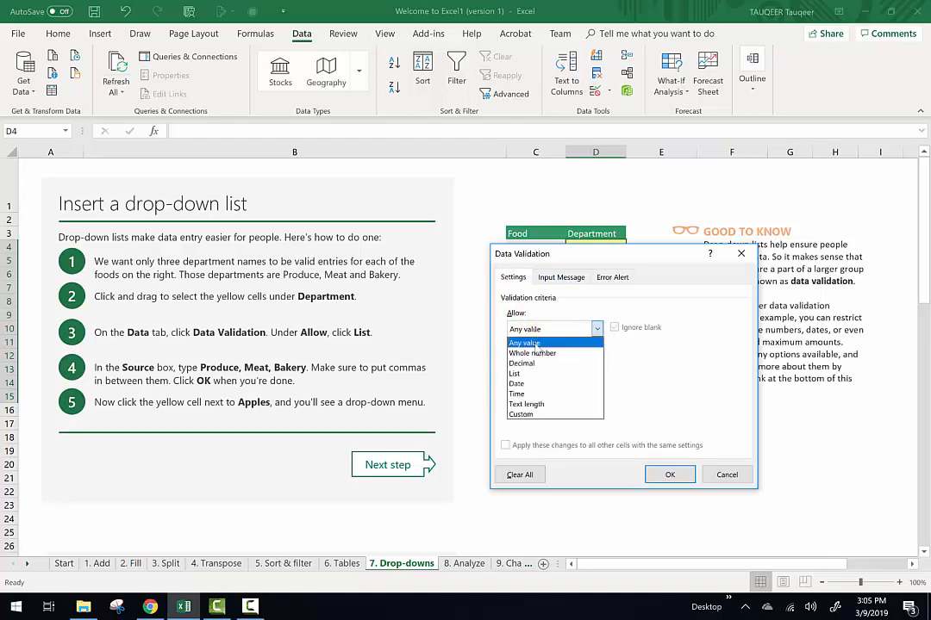
pyautogui.click(522, 374)
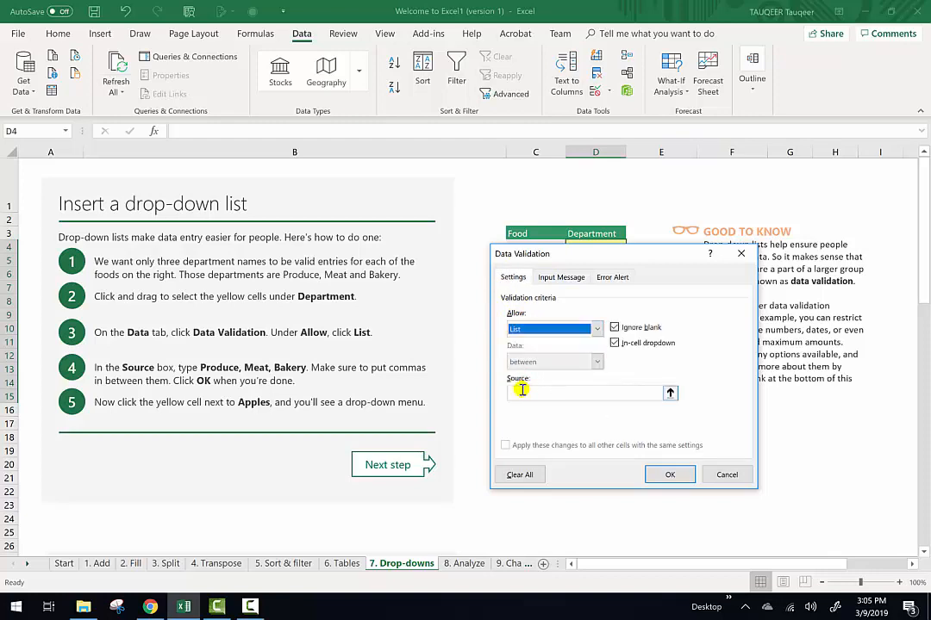
# - Use the department names in F17:F20 as the validation list's source and apply the rule
pyautogui.moveTo(634, 256); pyautogui.dragTo(297, 195)
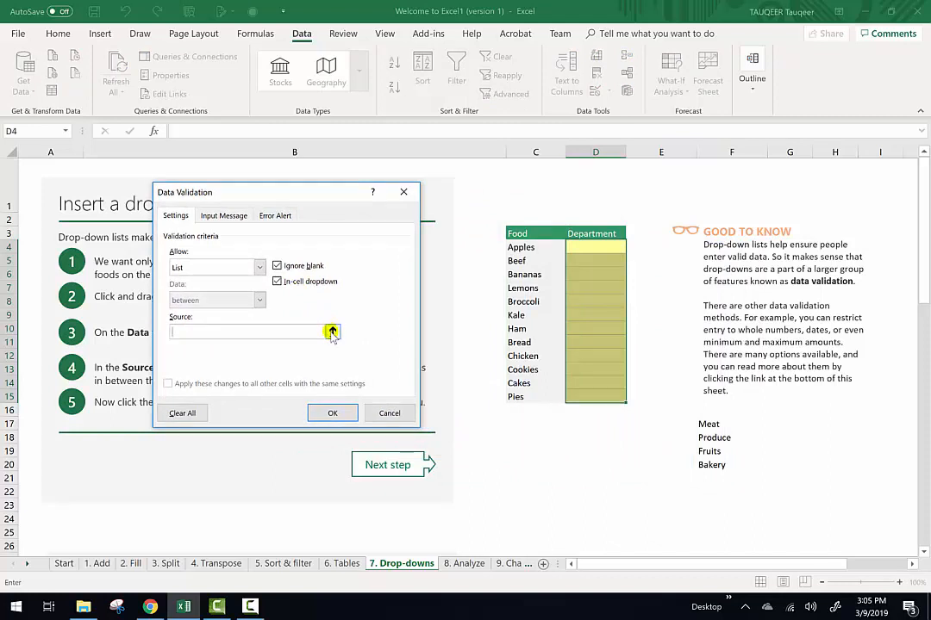
pyautogui.click(332, 333)
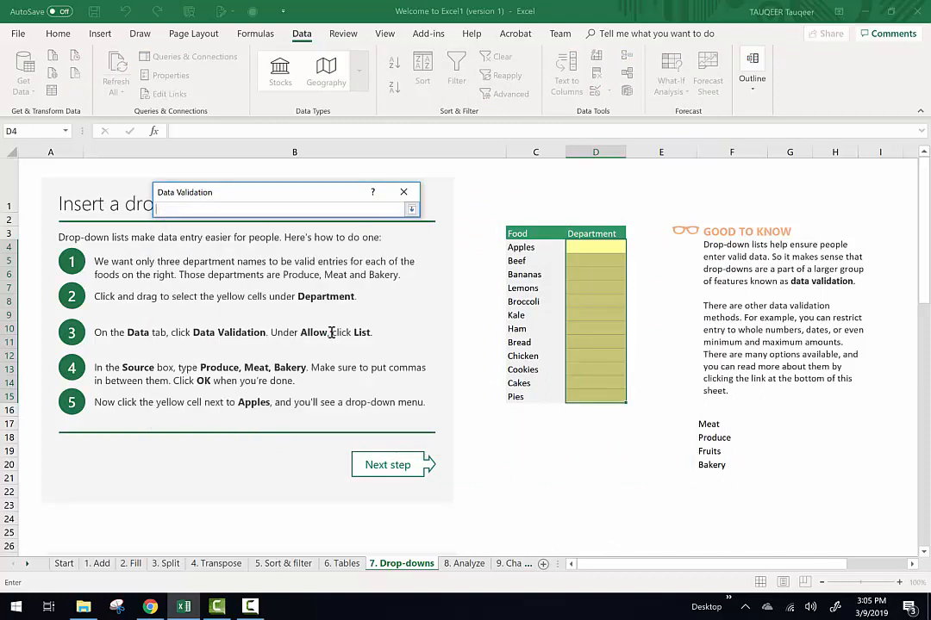
pyautogui.click(705, 424)
pyautogui.moveTo(705, 424); pyautogui.dragTo(729, 458)
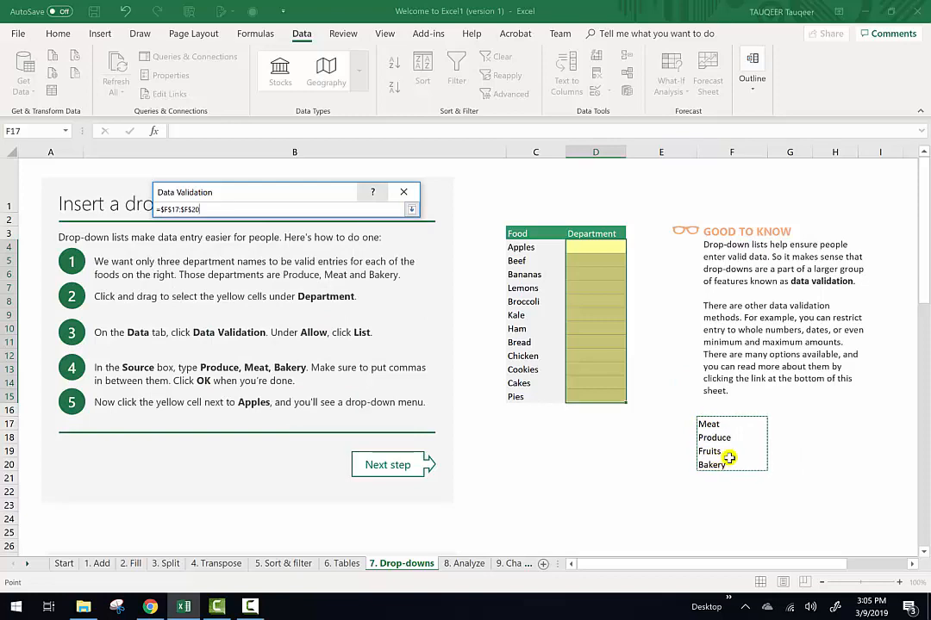
pyautogui.click(412, 210)
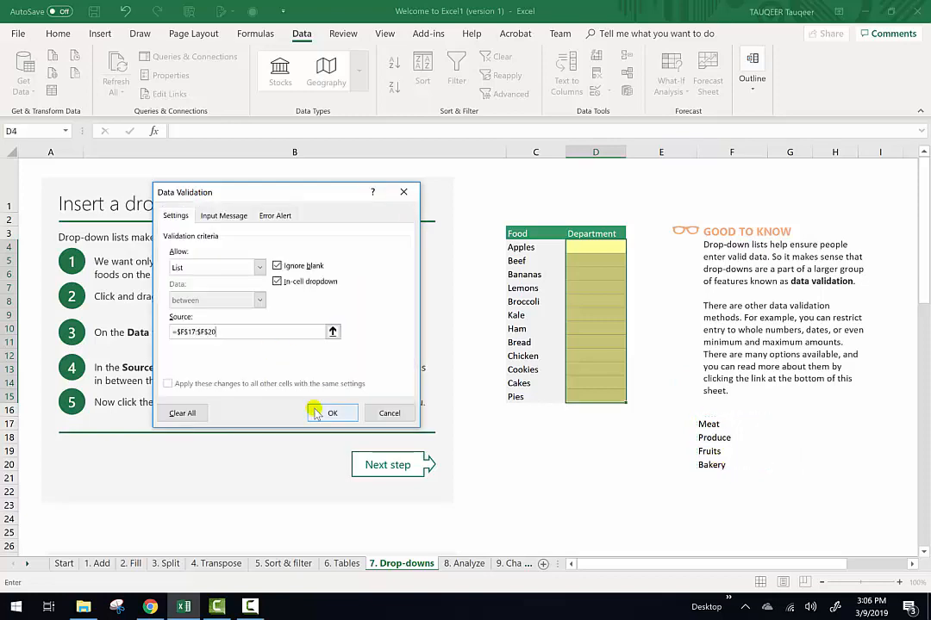
pyautogui.click(330, 412)
# - Try the new drop-down lists in the Department cells and choose Fruits as the department for Apples
pyautogui.click(596, 258)
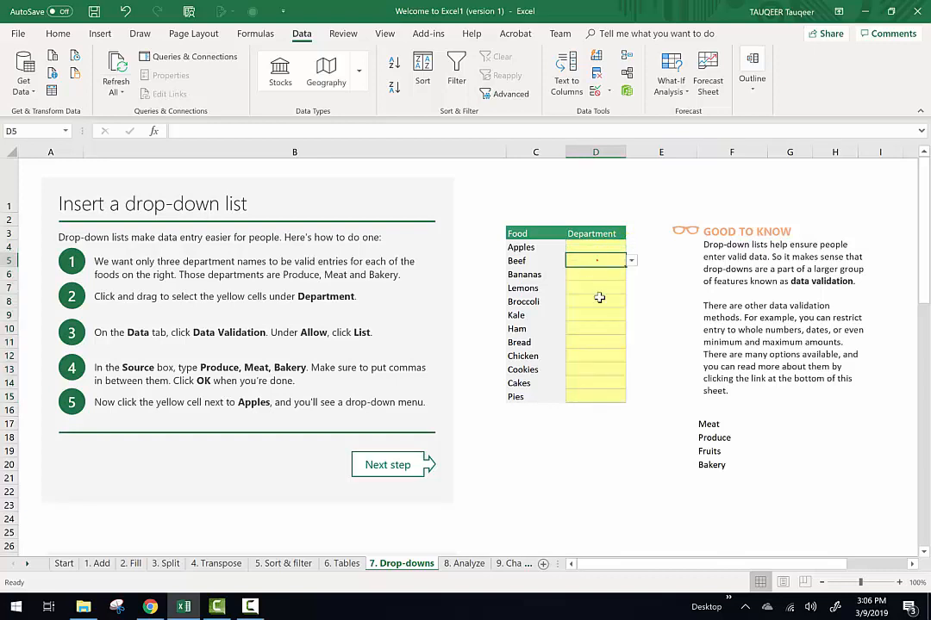
pyautogui.click(598, 299)
pyautogui.click(595, 327)
pyautogui.click(603, 273)
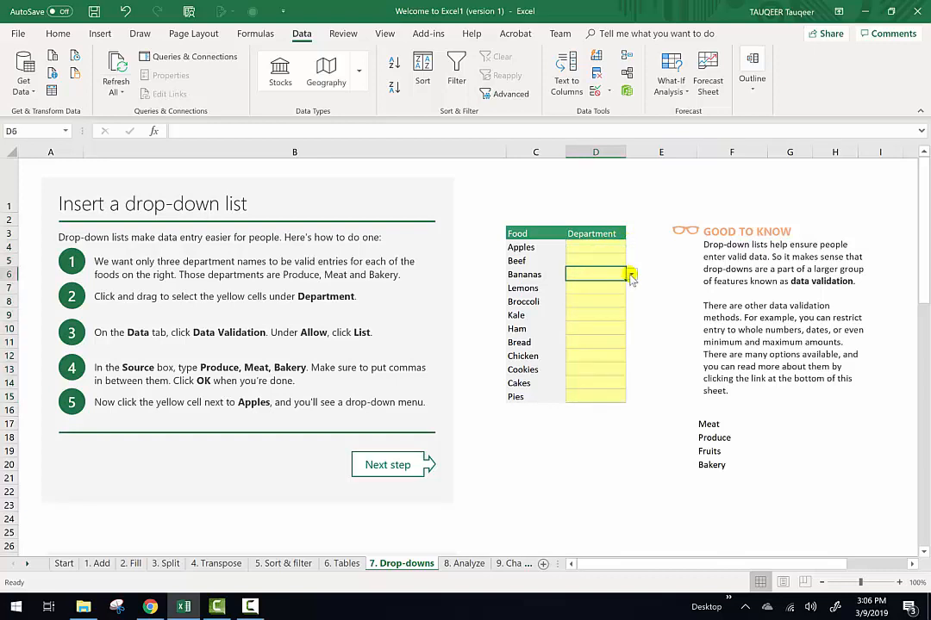
pyautogui.click(631, 275)
pyautogui.click(597, 247)
pyautogui.click(596, 247)
pyautogui.click(631, 247)
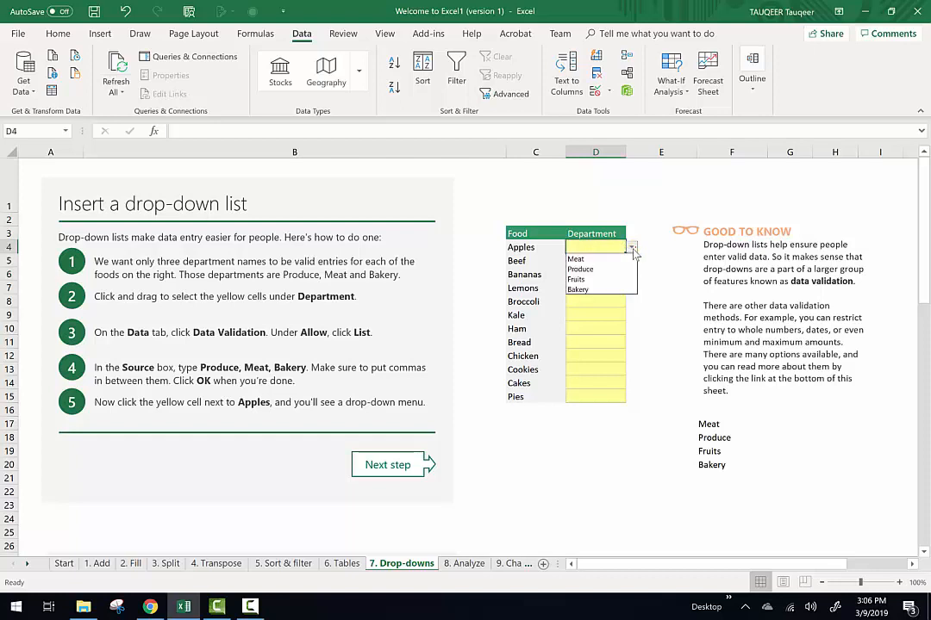
pyautogui.click(582, 280)
# - Choose Fruits as the department for Bananas and Bakery for Bread from their drop-down lists
pyautogui.click(592, 272)
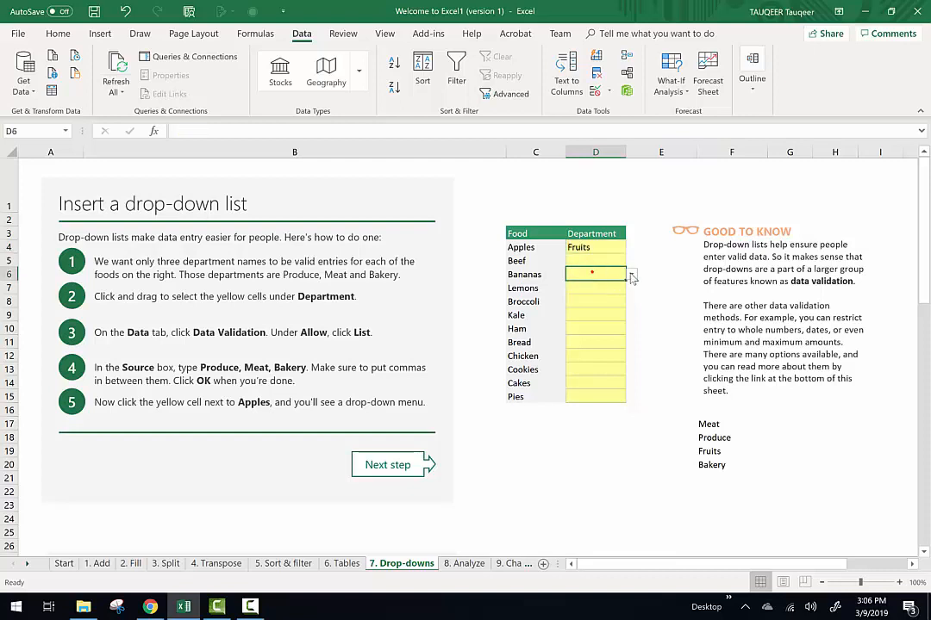
pyautogui.click(632, 275)
pyautogui.click(582, 307)
pyautogui.click(577, 344)
pyautogui.click(631, 343)
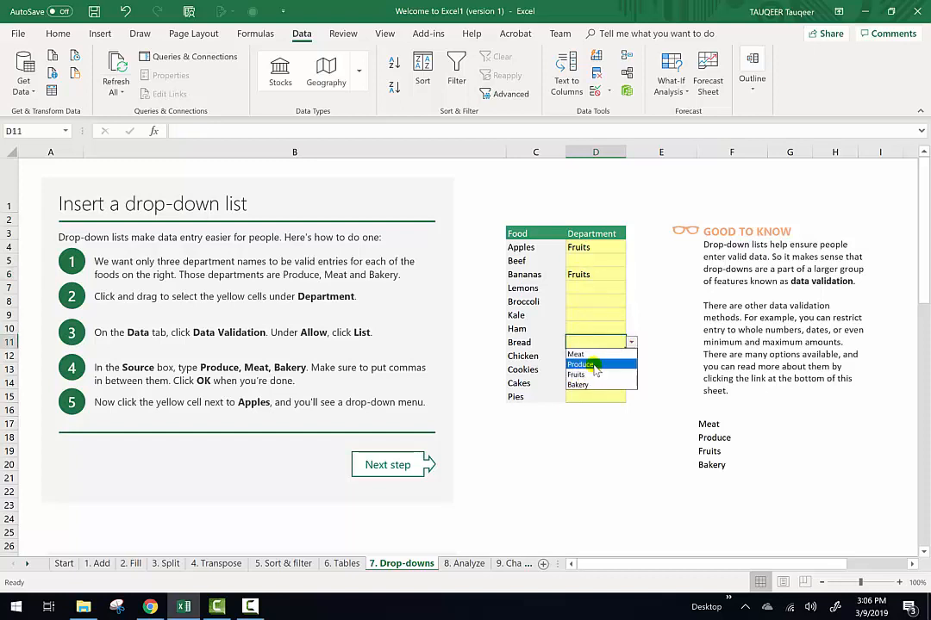
pyautogui.click(578, 384)
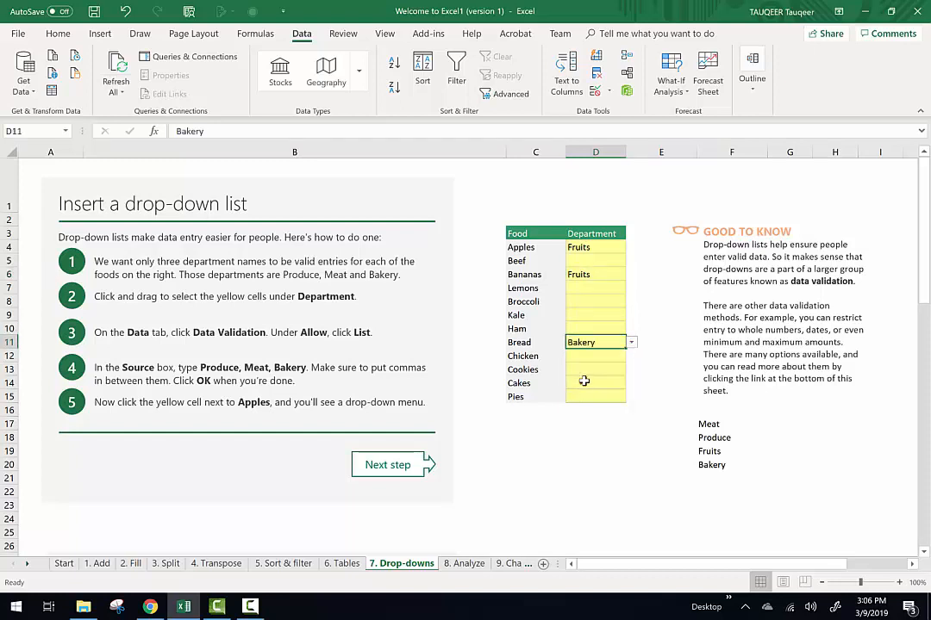
# - Clear all data validation from the Department cells D4:D15 and check several of those cells for drop-down lists
pyautogui.click(588, 301)
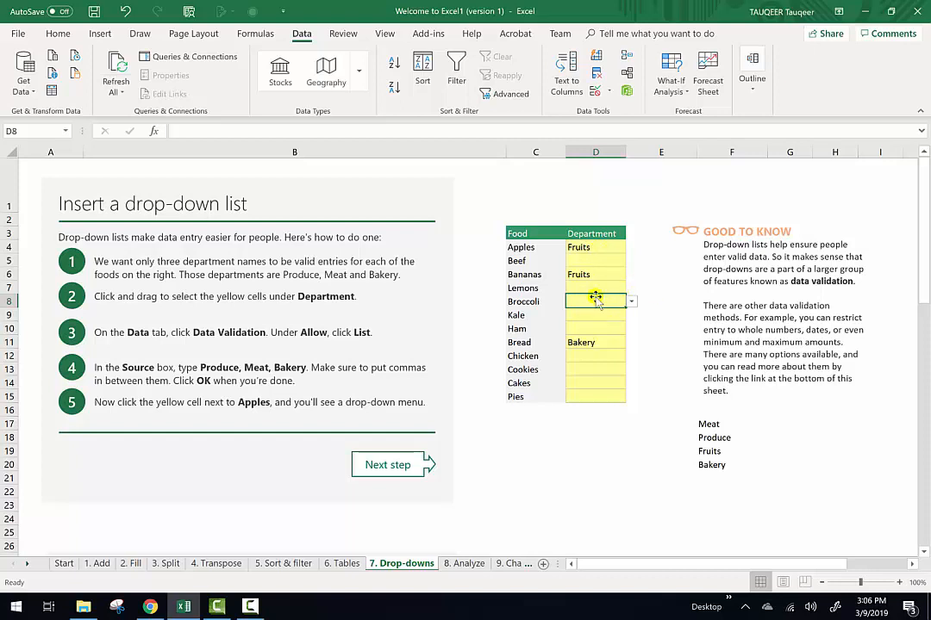
pyautogui.moveTo(595, 248); pyautogui.dragTo(588, 402)
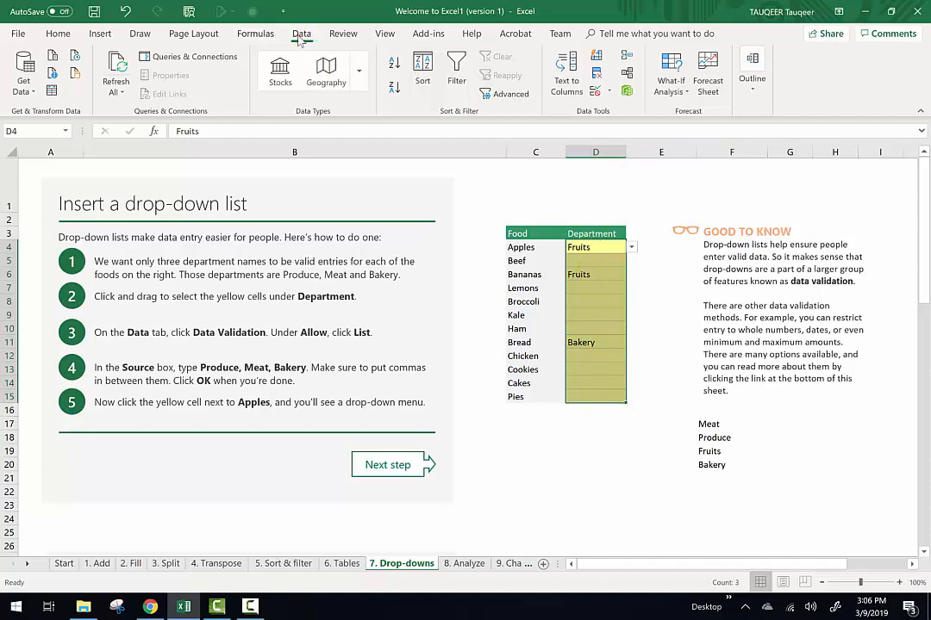
pyautogui.click(595, 90)
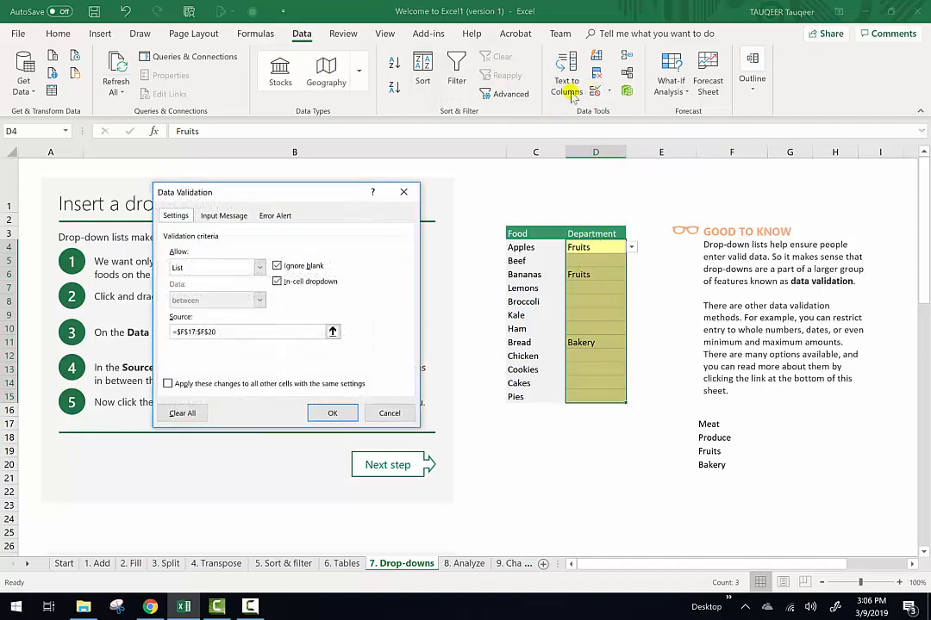
pyautogui.click(182, 414)
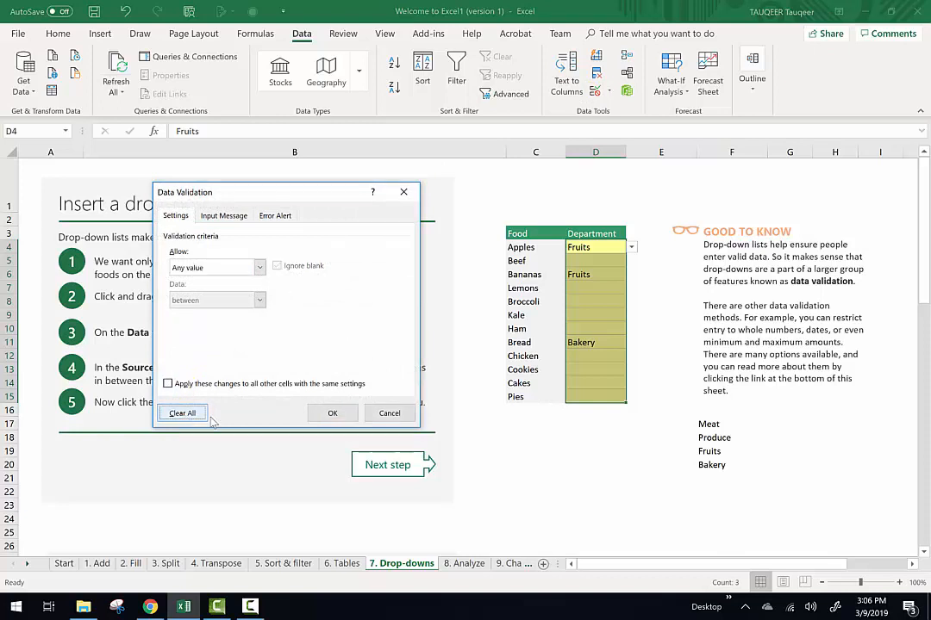
pyautogui.click(333, 414)
pyautogui.click(592, 274)
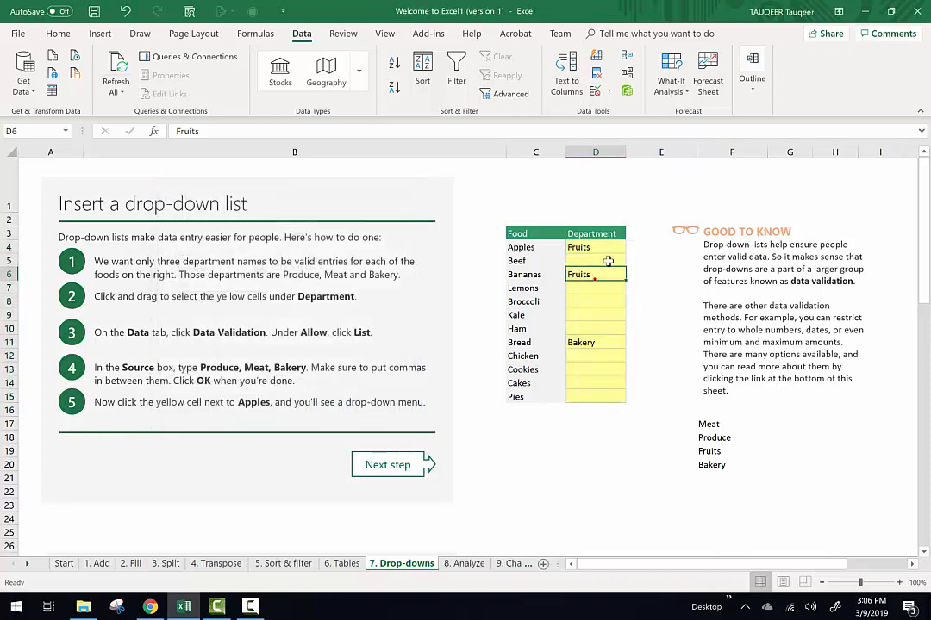
pyautogui.click(607, 261)
pyautogui.click(601, 301)
pyautogui.click(597, 330)
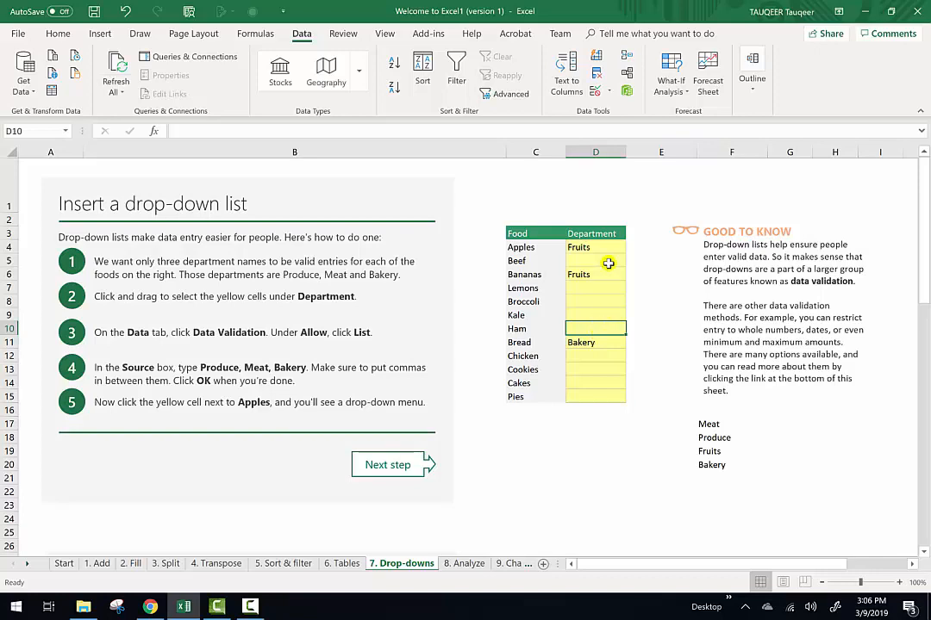
# - On the 8. Analyze sheet, add data bars to the Oct amounts in E6:E13 with Quick Analysis
pyautogui.click(467, 563)
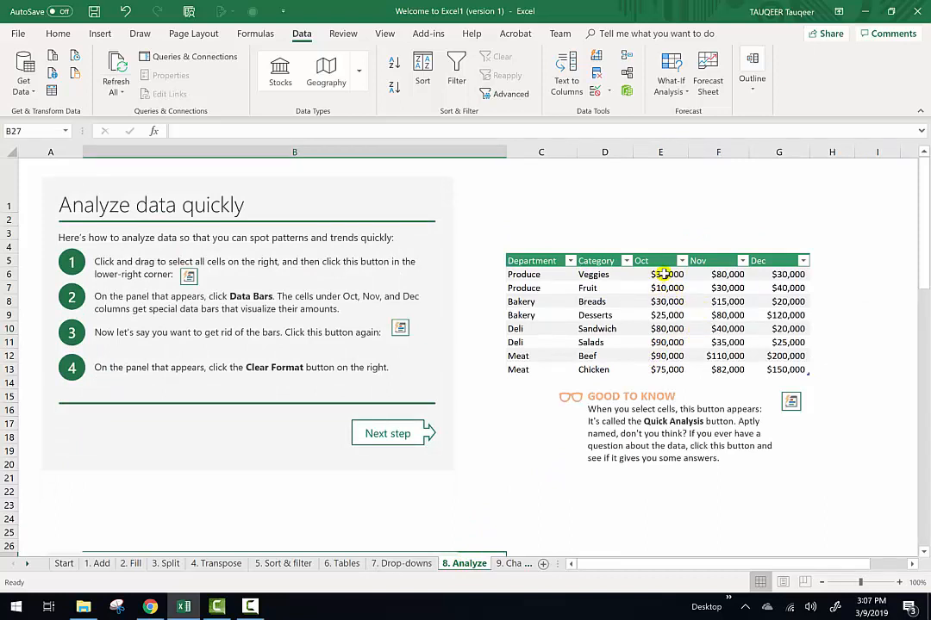
pyautogui.moveTo(663, 274); pyautogui.dragTo(660, 369)
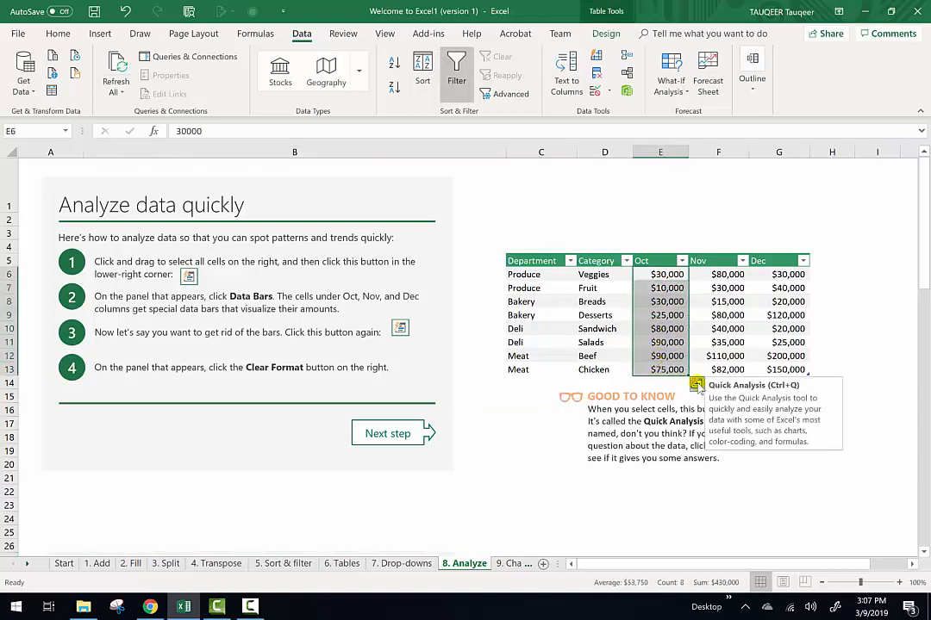
pyautogui.click(697, 384)
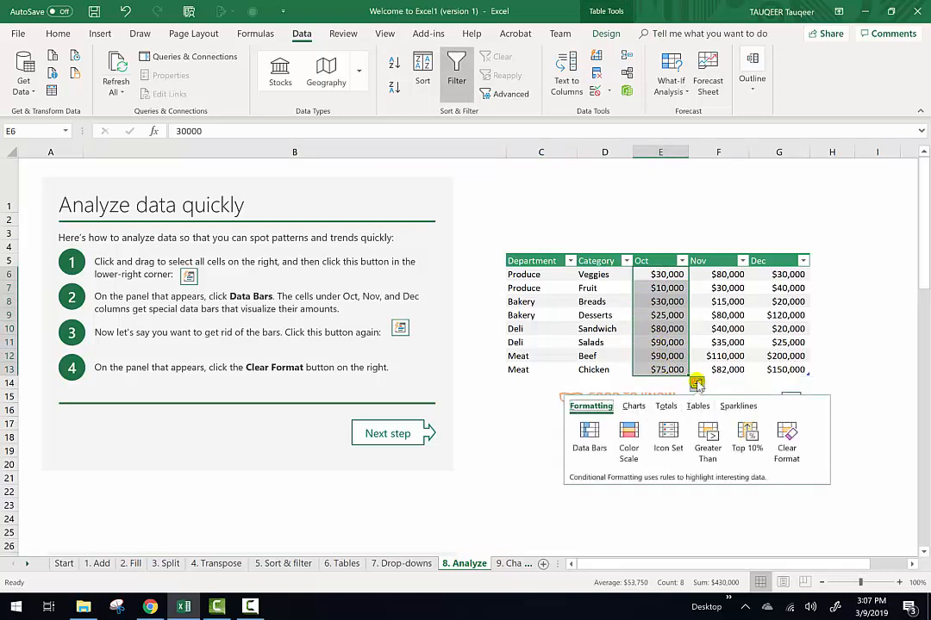
pyautogui.click(587, 453)
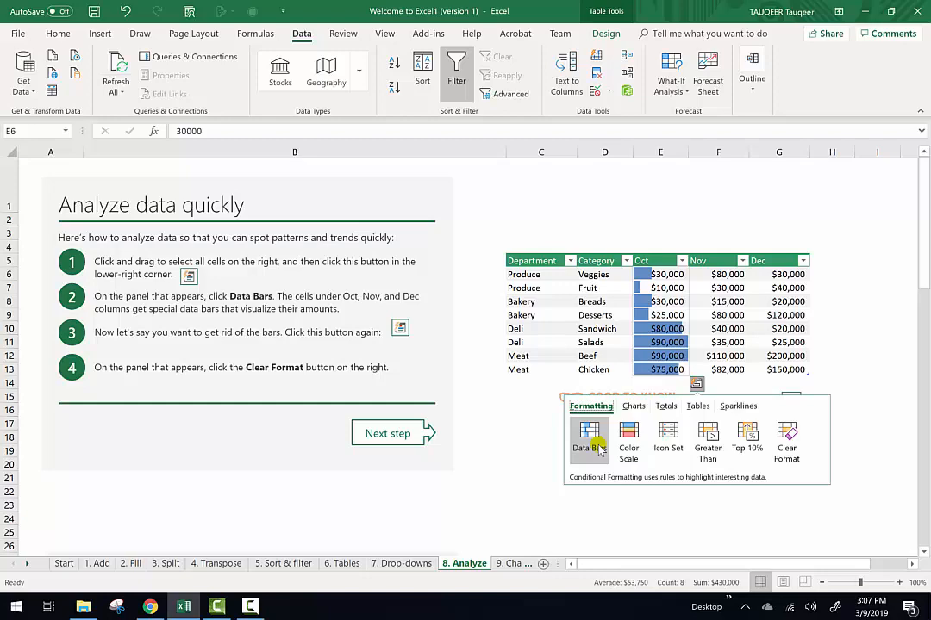
# - On the 9. Charts sheet, insert the recommended Clustered Column chart for the Conference attendance table
pyautogui.click(511, 570)
pyautogui.click(511, 571)
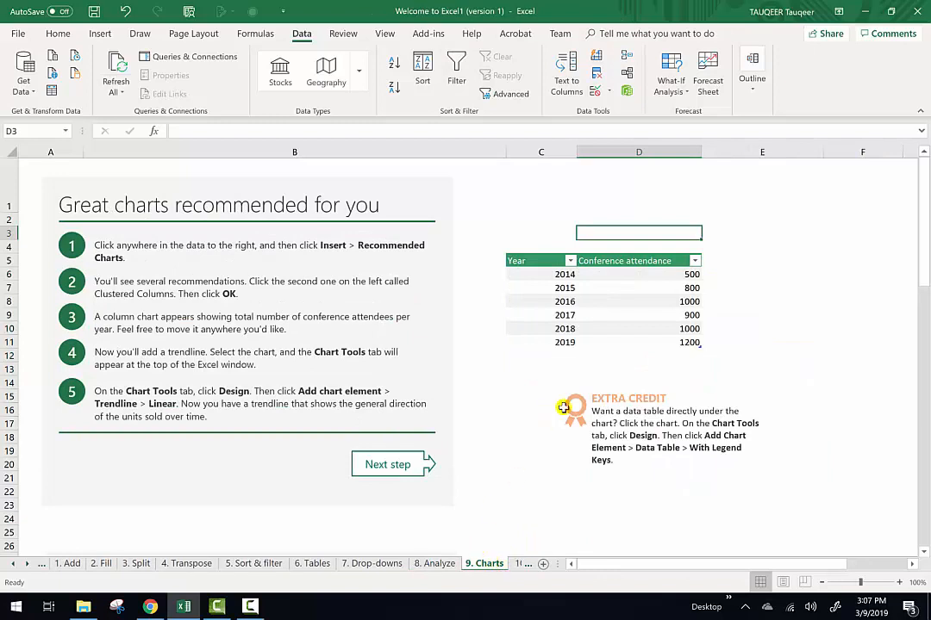
pyautogui.click(606, 290)
pyautogui.click(606, 290)
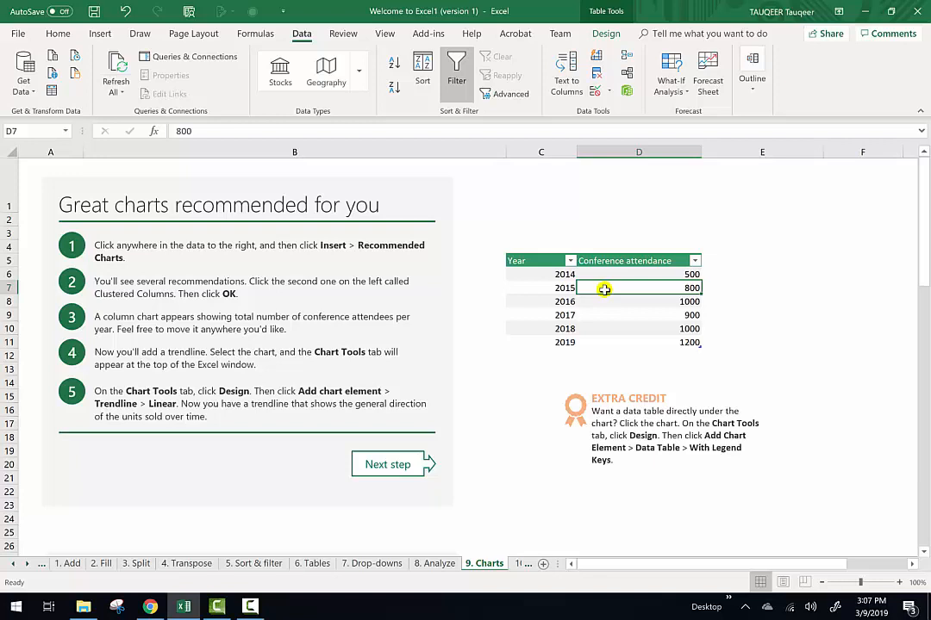
pyautogui.click(100, 34)
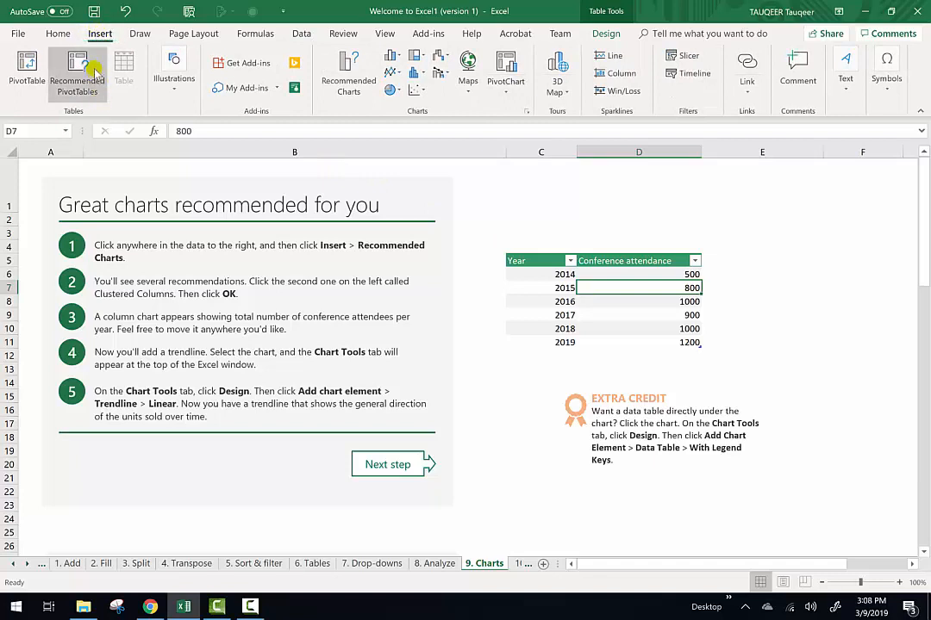
pyautogui.click(605, 302)
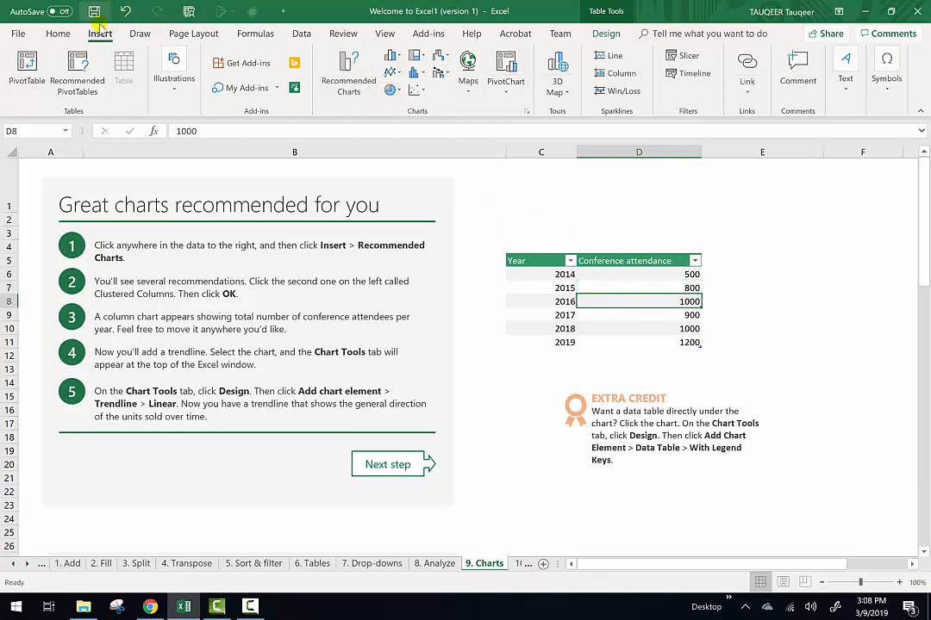
pyautogui.click(605, 288)
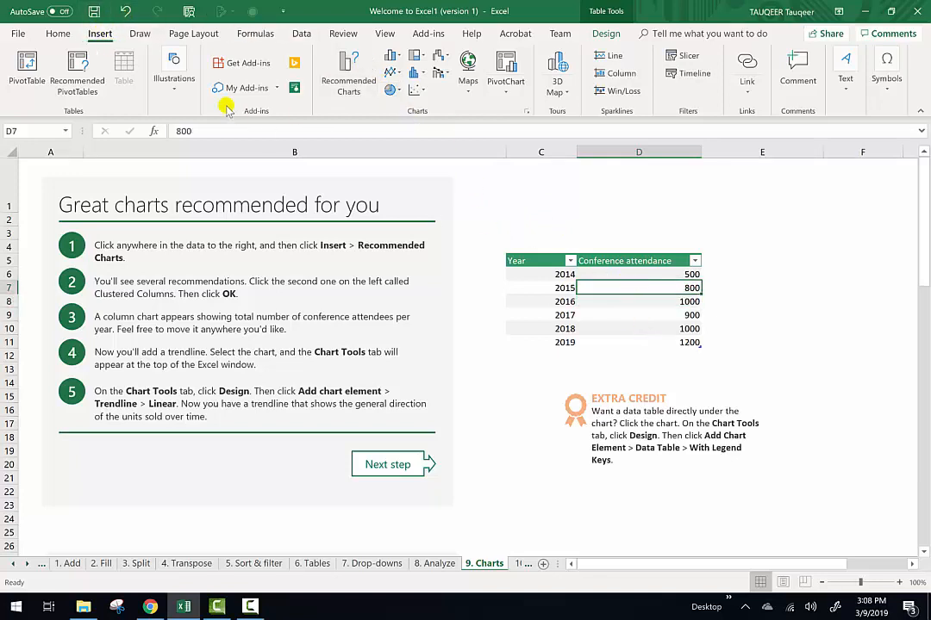
pyautogui.click(339, 65)
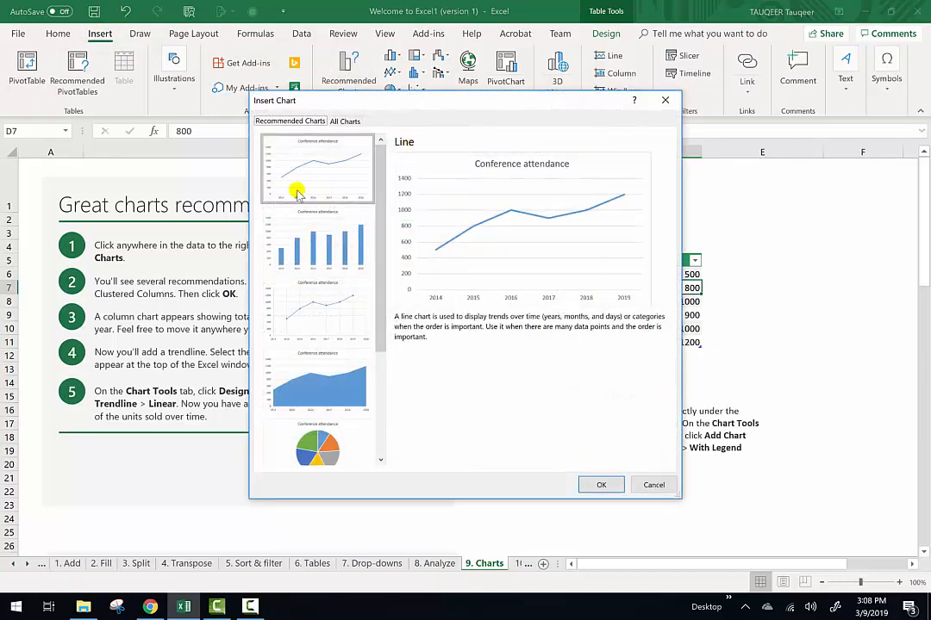
pyautogui.moveTo(382, 179); pyautogui.dragTo(391, 129)
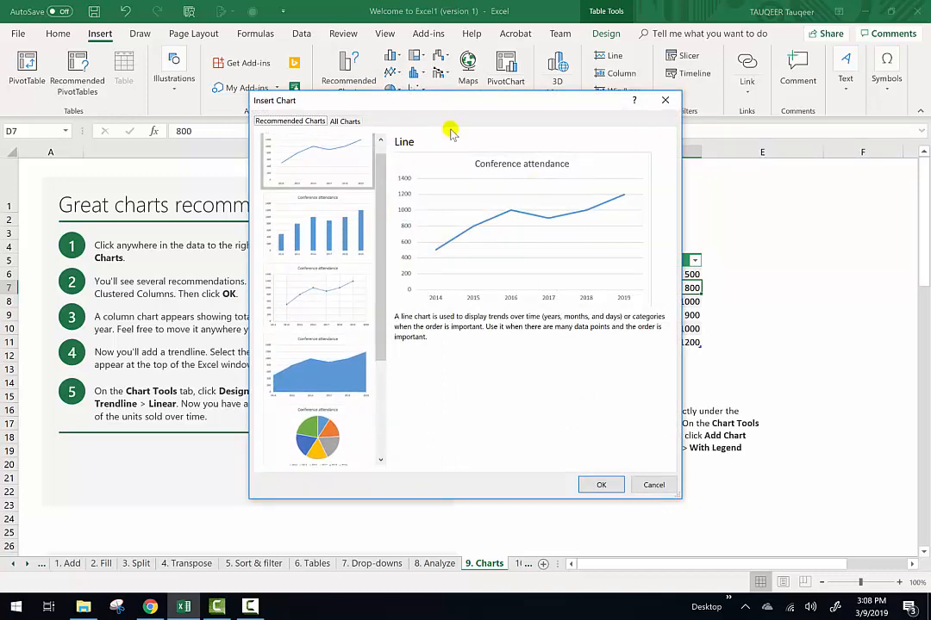
pyautogui.moveTo(457, 102); pyautogui.dragTo(327, 113)
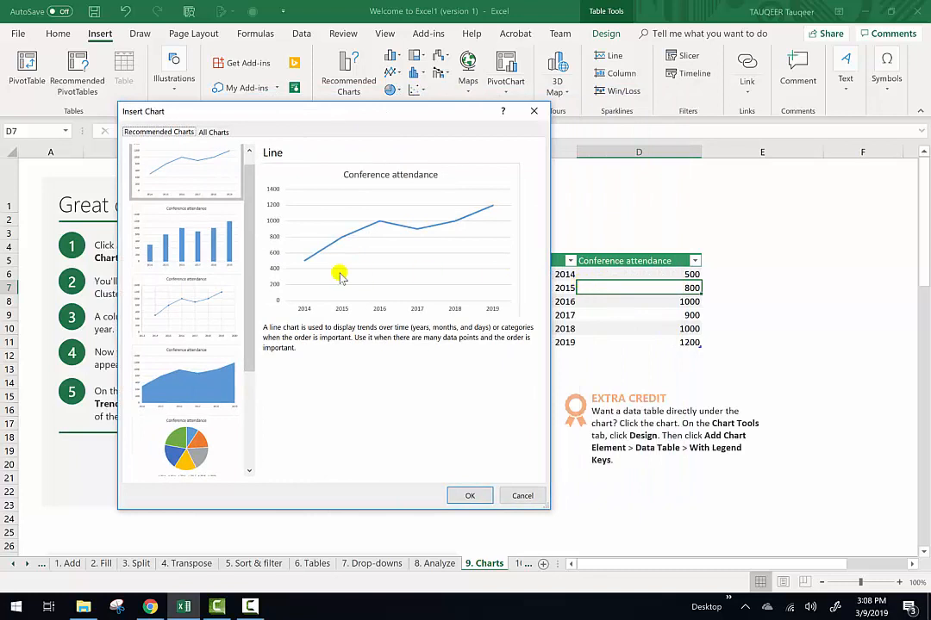
pyautogui.click(185, 237)
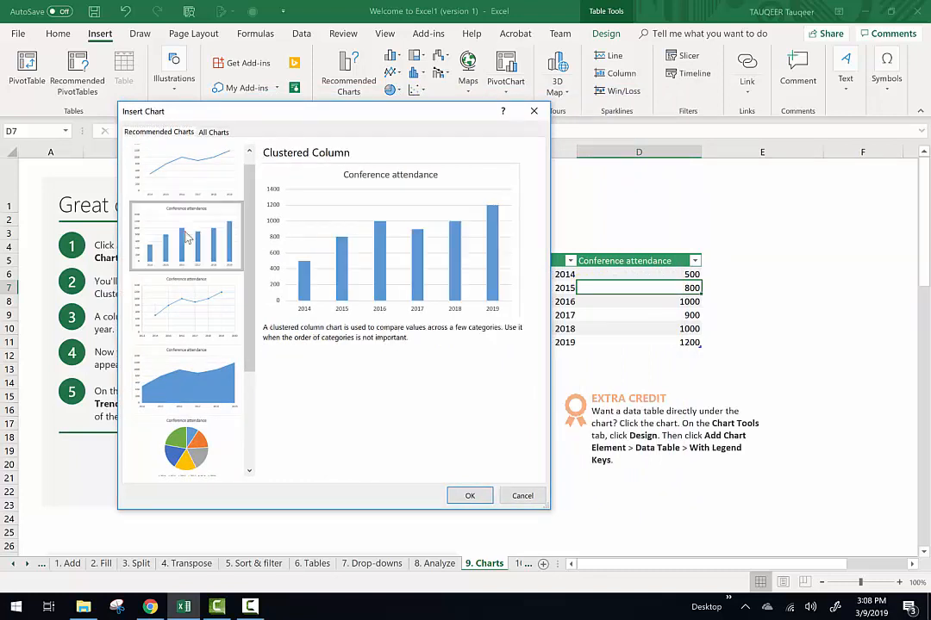
pyautogui.click(465, 494)
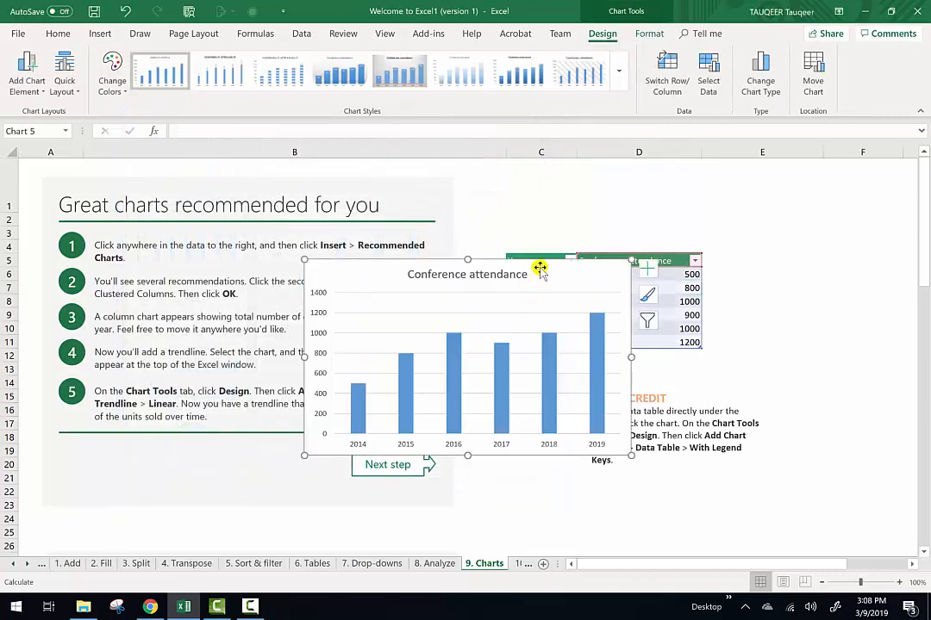
# - Move the attendance chart over its source table, clear of the instructions, and add a Linear trendline to it
pyautogui.moveTo(560, 278); pyautogui.dragTo(727, 209)
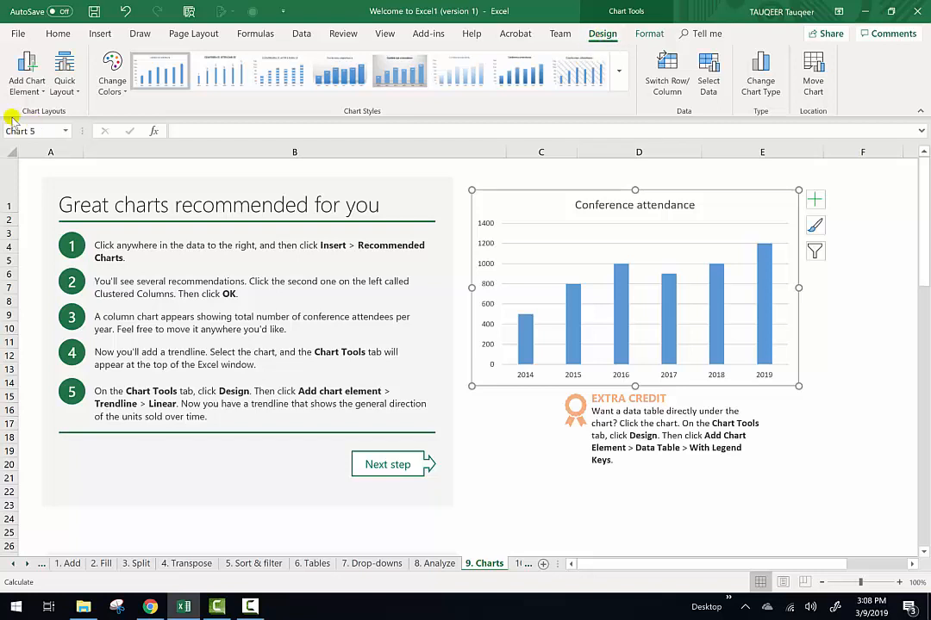
pyautogui.click(17, 79)
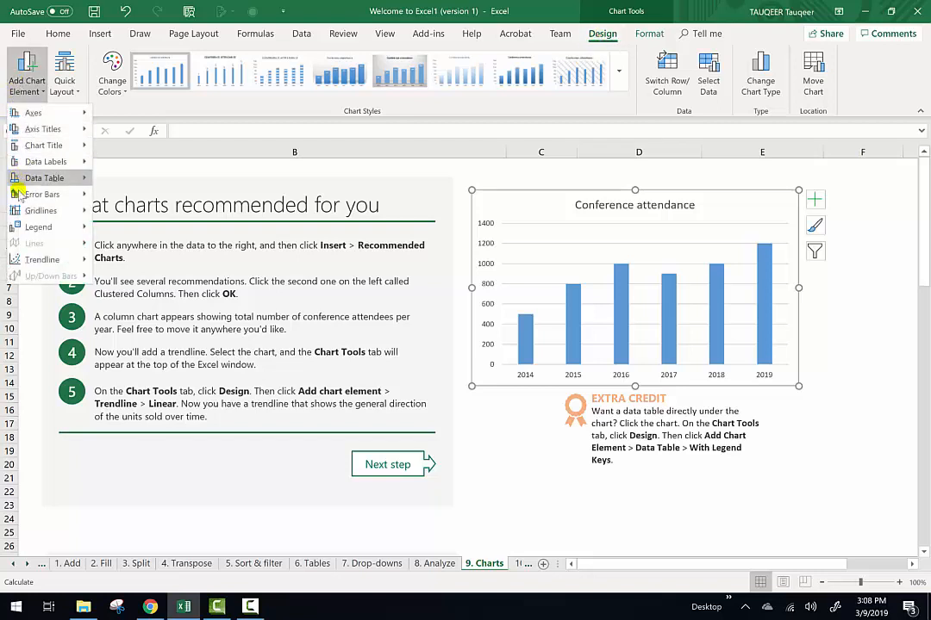
pyautogui.moveTo(31, 259)
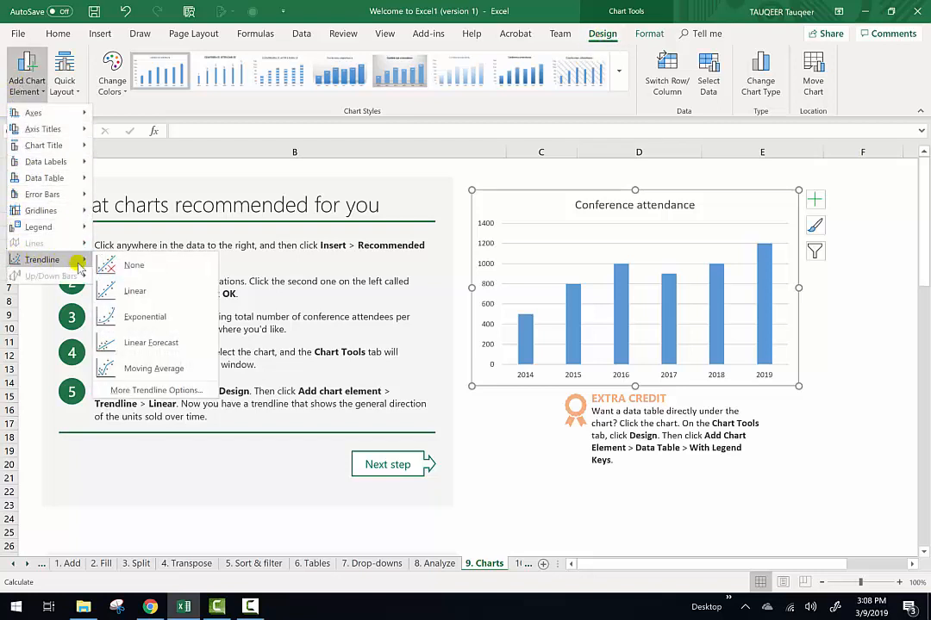
pyautogui.click(135, 291)
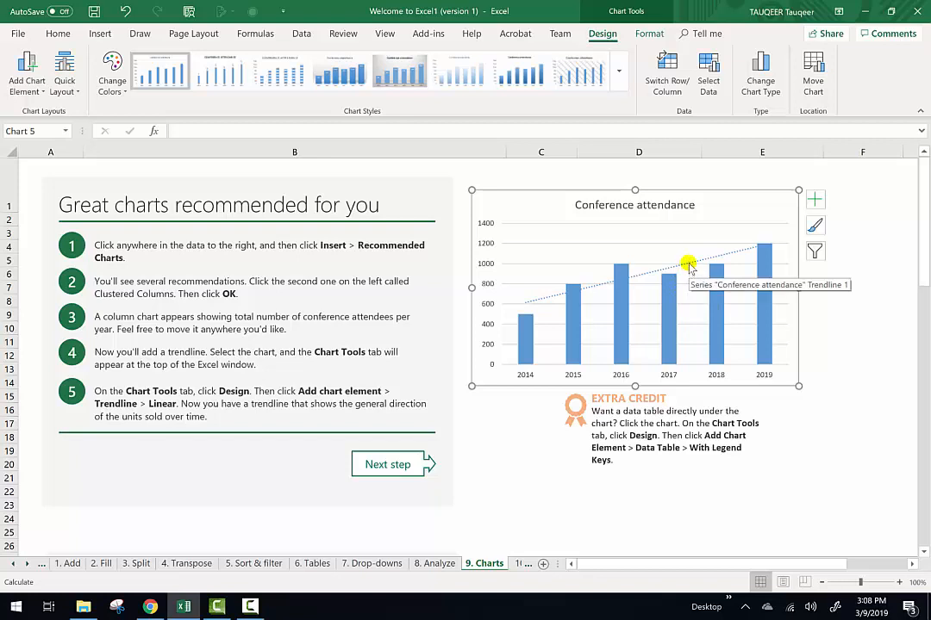
# - Extend the chart's linear trendline with a forward forecast of 2 periods and close the trendline formatting options
pyautogui.doubleClick(690, 269)
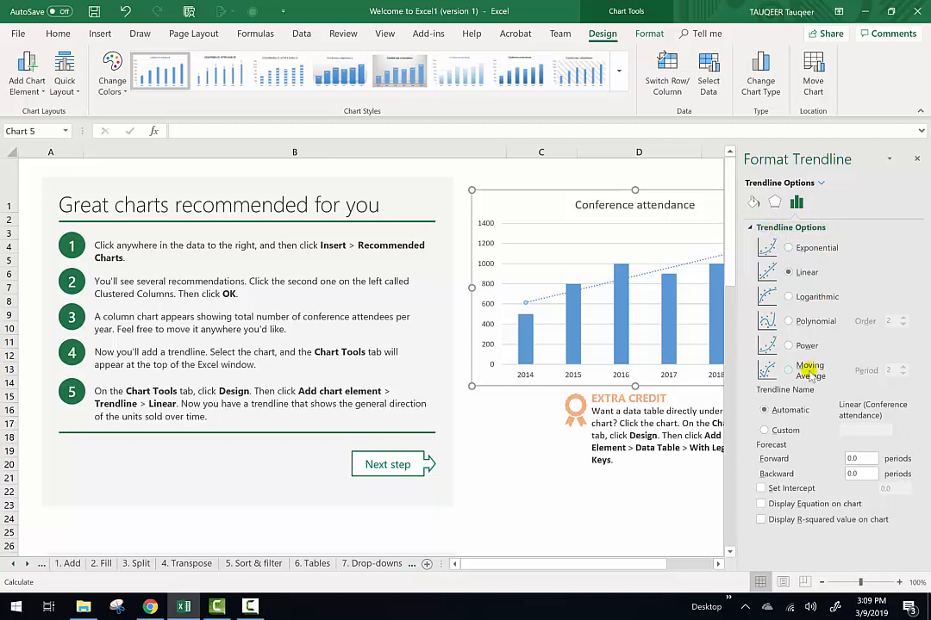
pyautogui.click(858, 459)
pyautogui.click(864, 458)
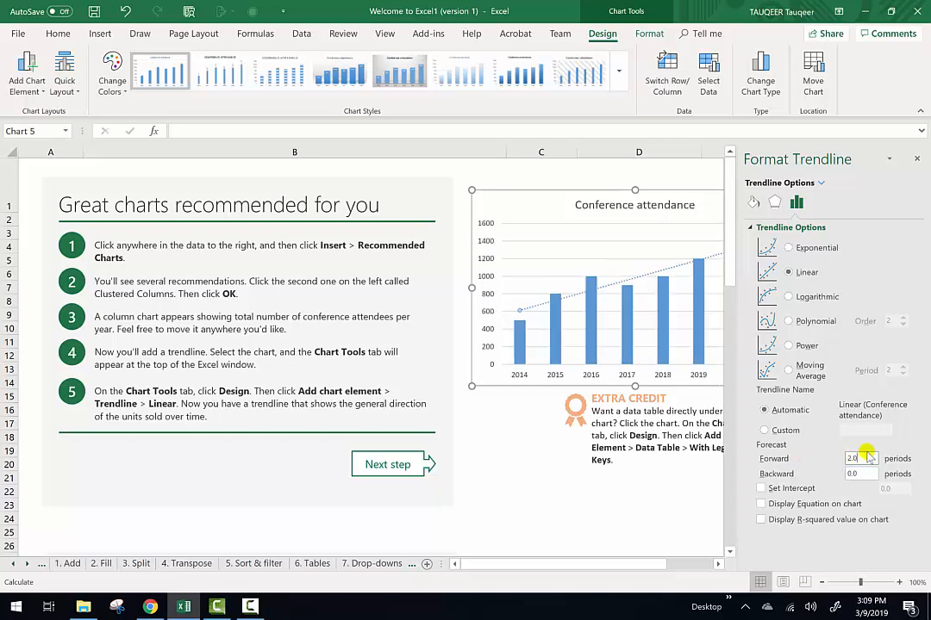
pyautogui.click(917, 158)
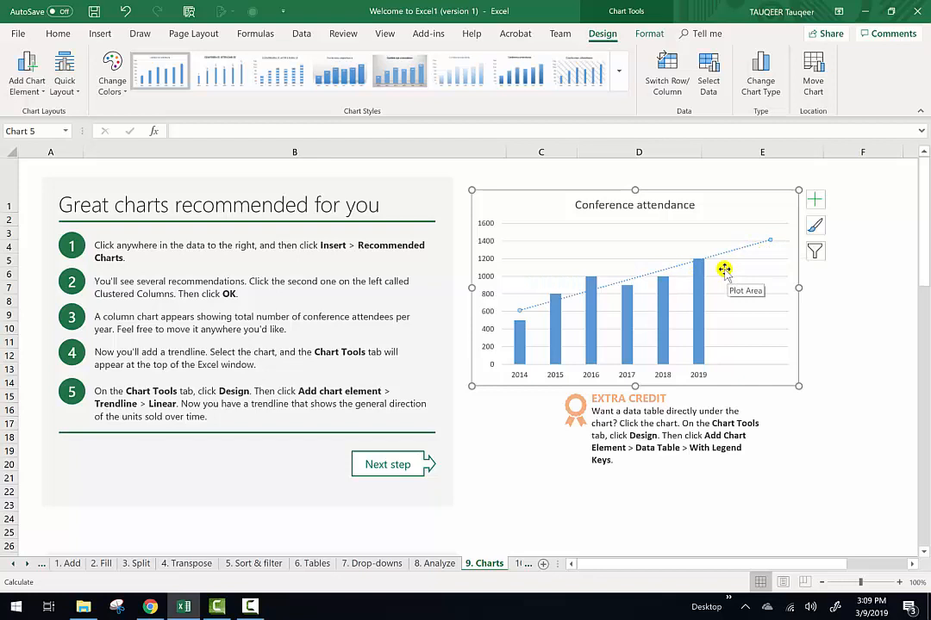
# - Open the 10. PivotTables sheet and examine the source table's second record and the PivotTable's date rows
pyautogui.click(523, 564)
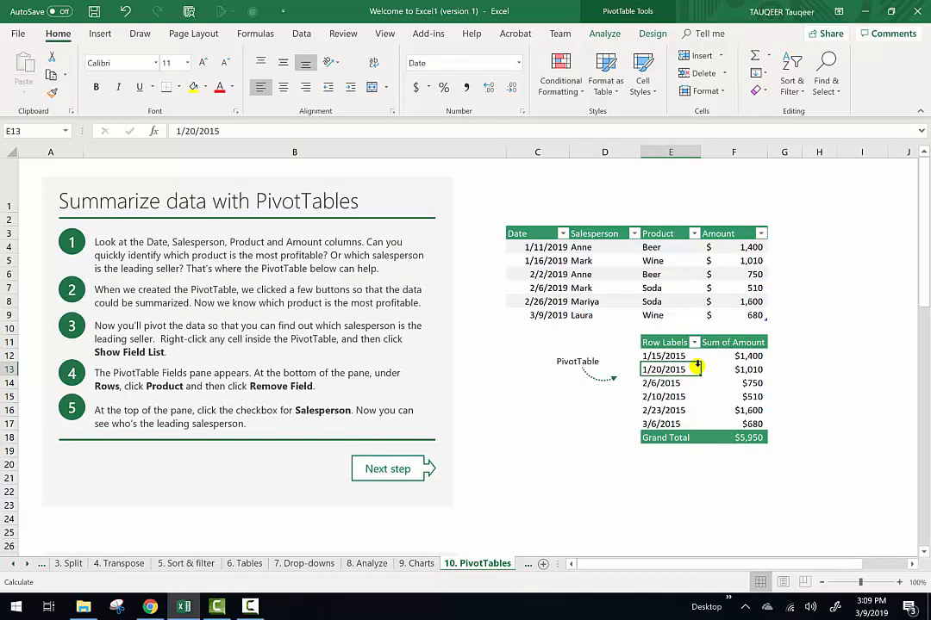
pyautogui.click(596, 260)
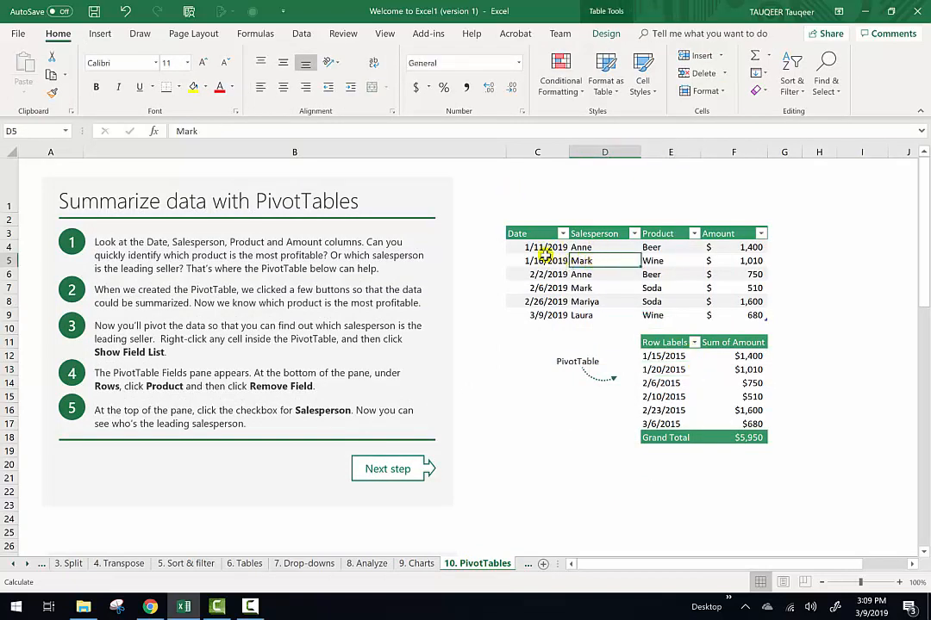
pyautogui.click(545, 259)
pyautogui.click(598, 261)
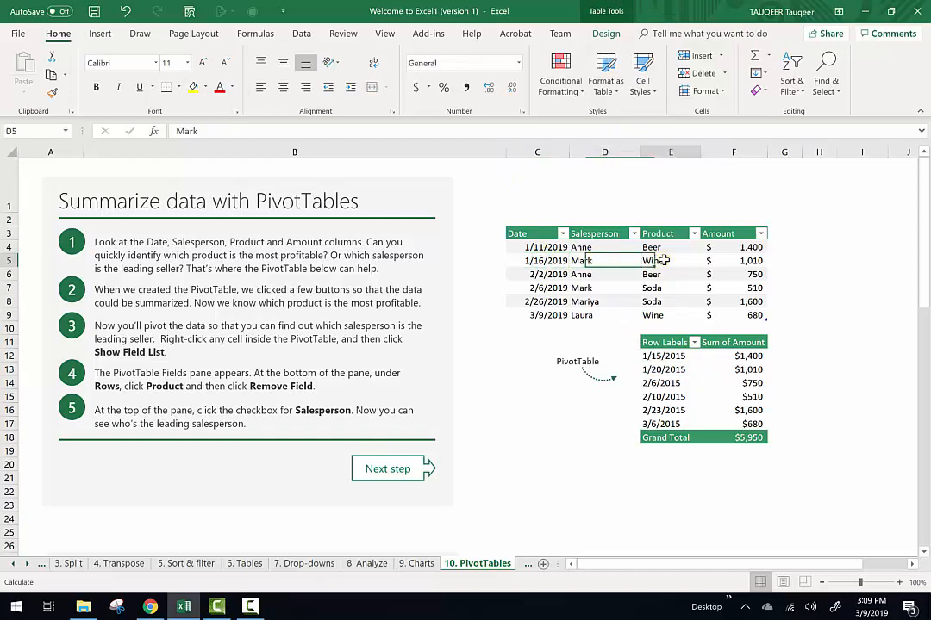
pyautogui.click(666, 261)
pyautogui.click(724, 260)
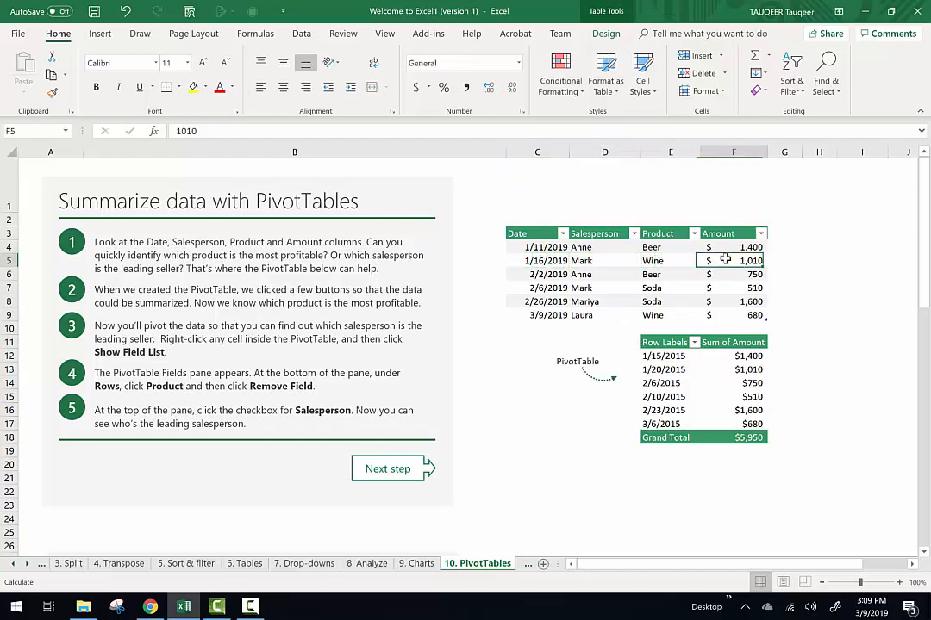
pyautogui.click(658, 383)
pyautogui.click(651, 369)
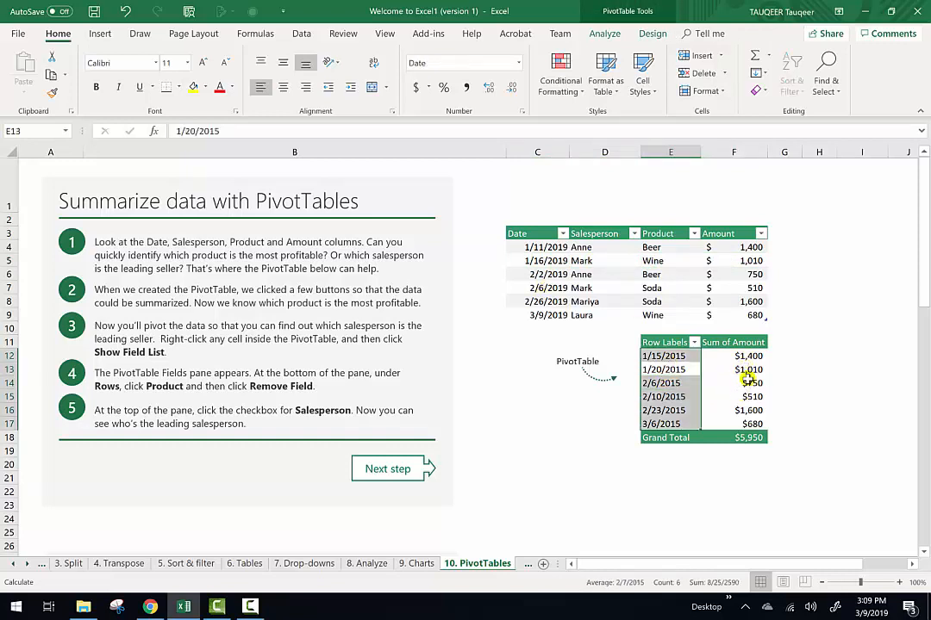
pyautogui.click(676, 369)
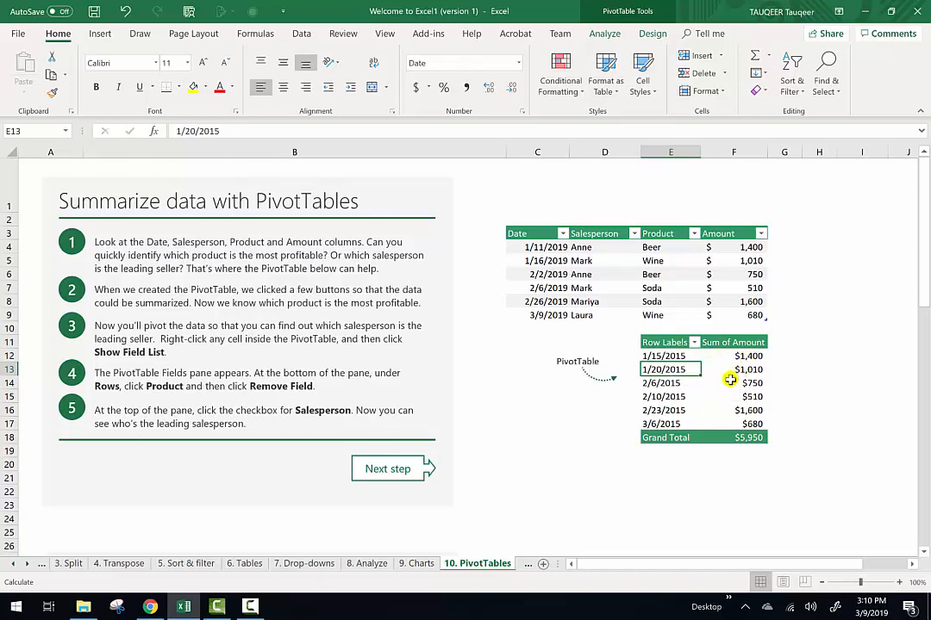
# - Group the PivotTable's date rows by Months, keeping the automatic starting and ending dates
pyautogui.rightClick(670, 368)
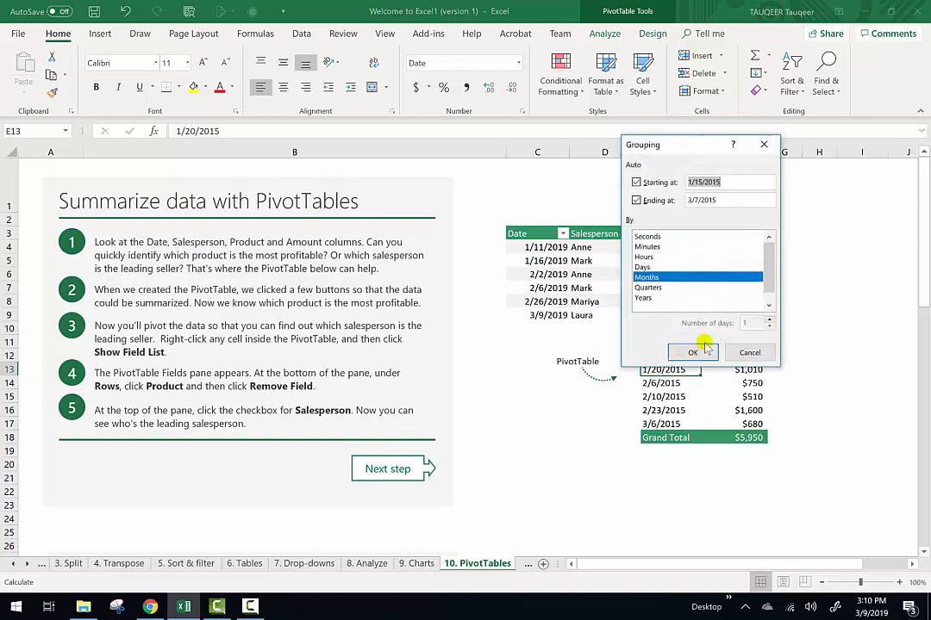
pyautogui.click(743, 353)
pyautogui.click(672, 372)
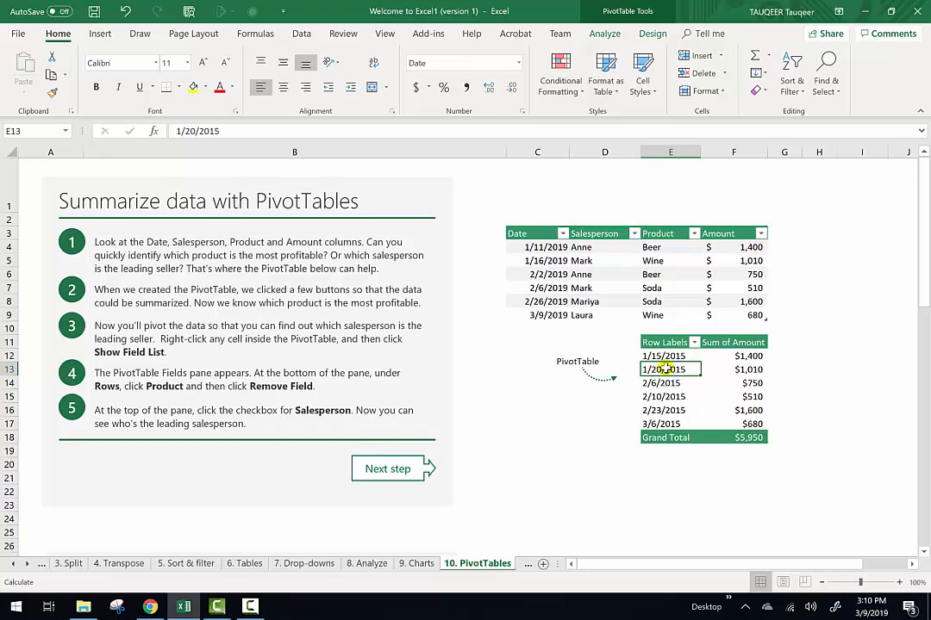
pyautogui.rightClick(664, 368)
pyautogui.click(697, 260)
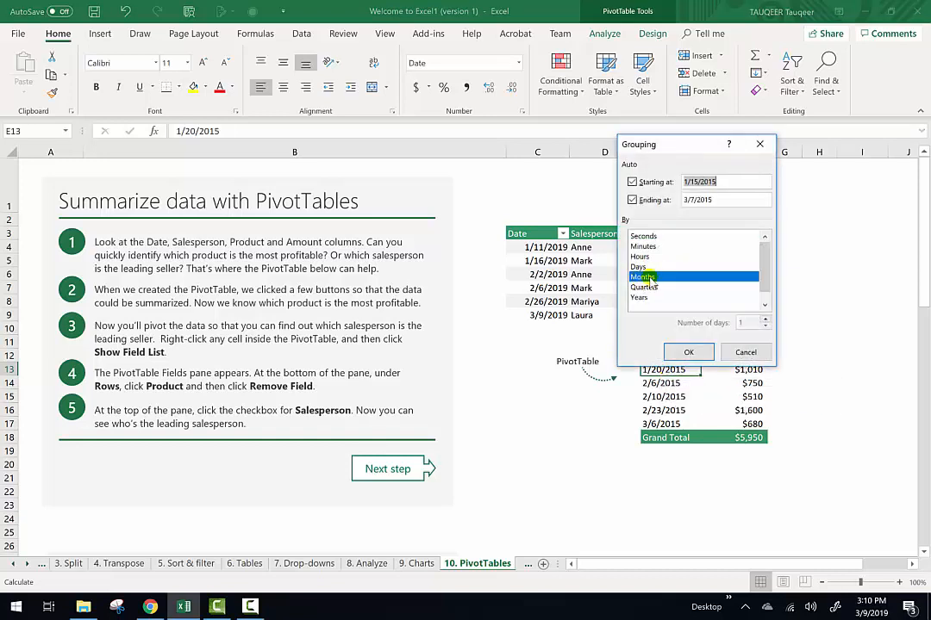
pyautogui.click(688, 352)
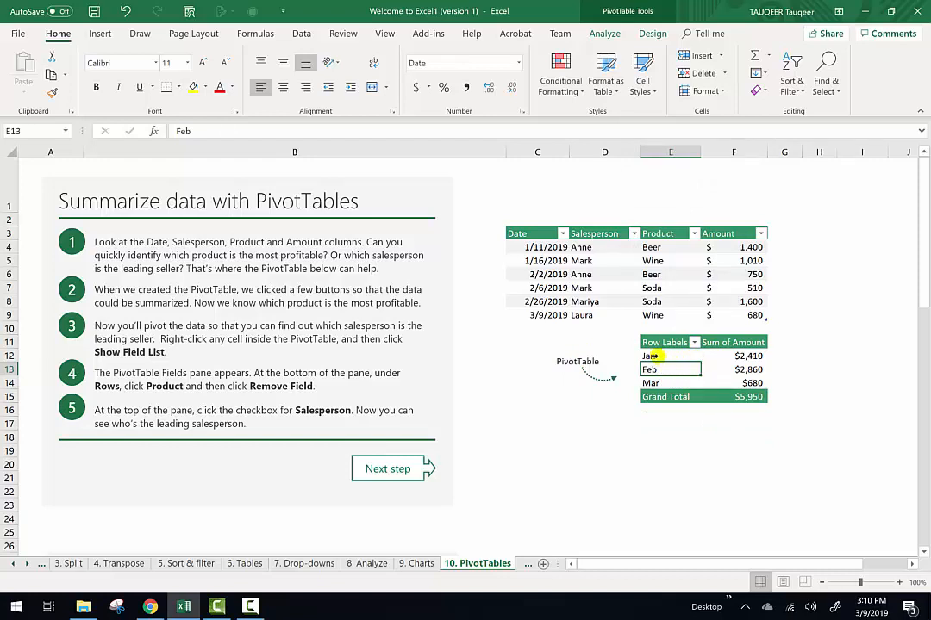
# - Compare the source table's dates with the PivotTable's month rows, and ungroup the months into individual dates
pyautogui.click(543, 274)
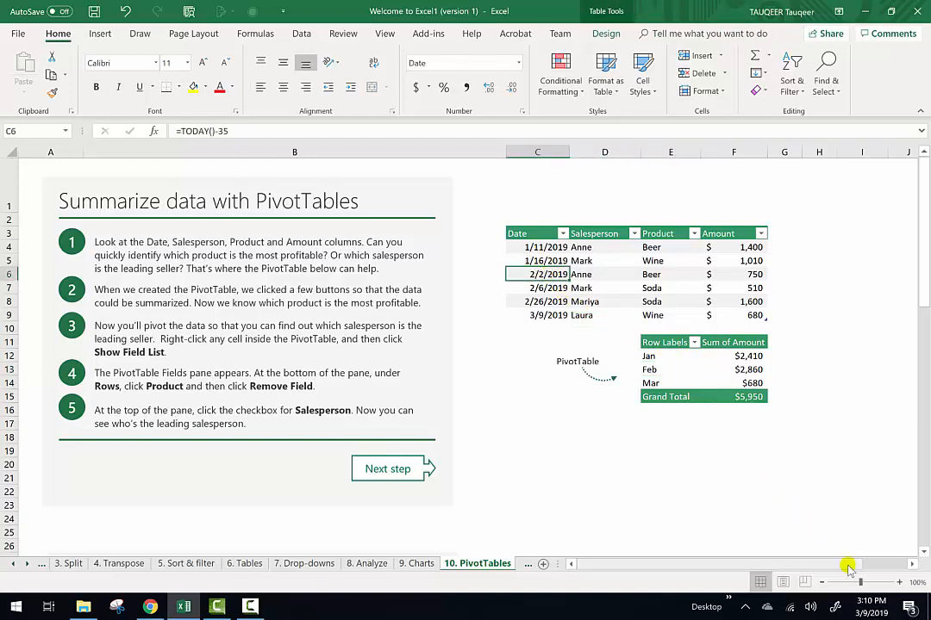
pyautogui.moveTo(868, 614)
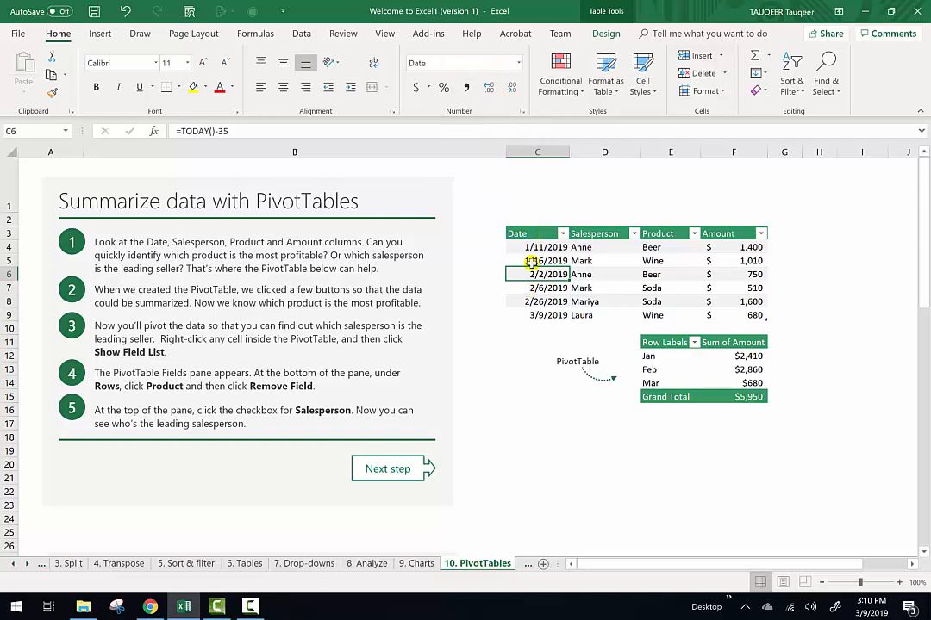
pyautogui.click(667, 369)
pyautogui.press('Up')
pyautogui.press('Up')
pyautogui.click(667, 366)
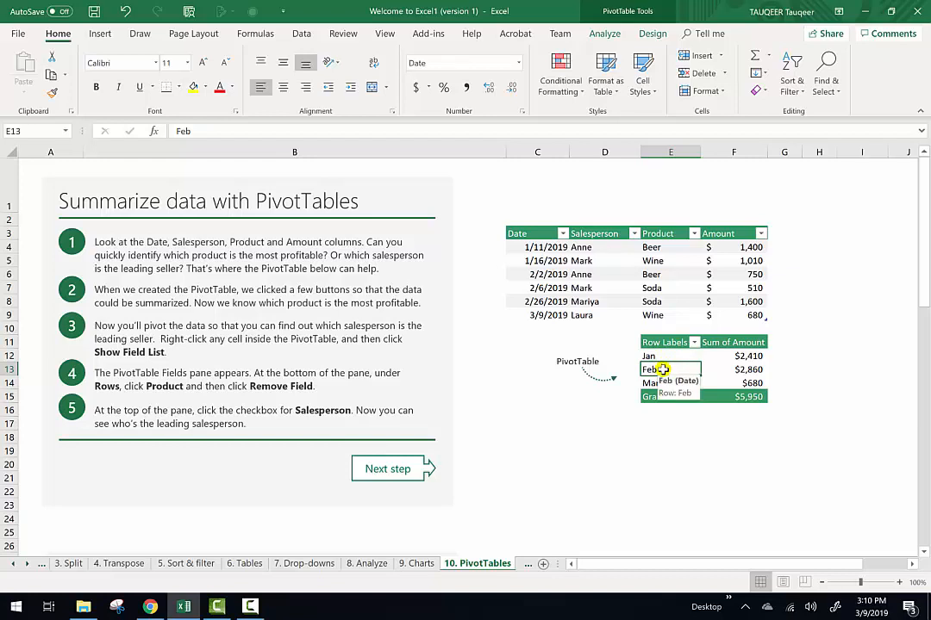
pyautogui.rightClick(662, 369)
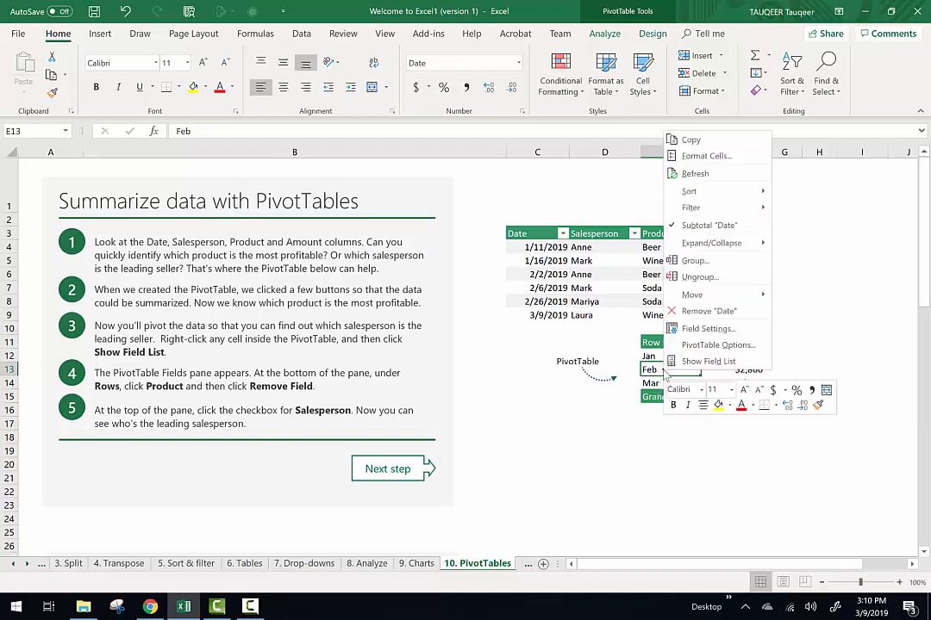
pyautogui.click(700, 277)
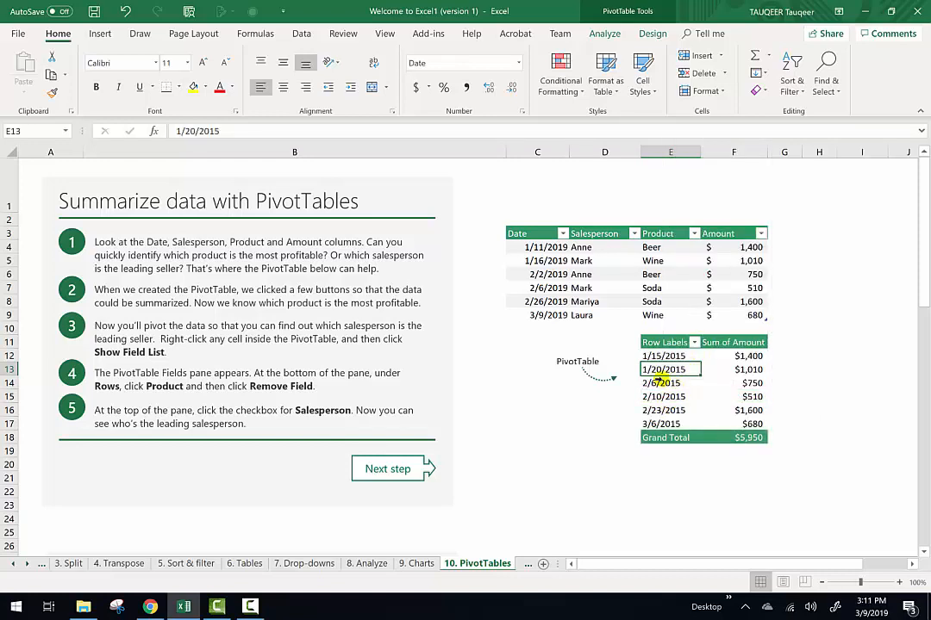
# - Group the PivotTable's dates by Months and Quarters, and ungroup them again
pyautogui.rightClick(663, 376)
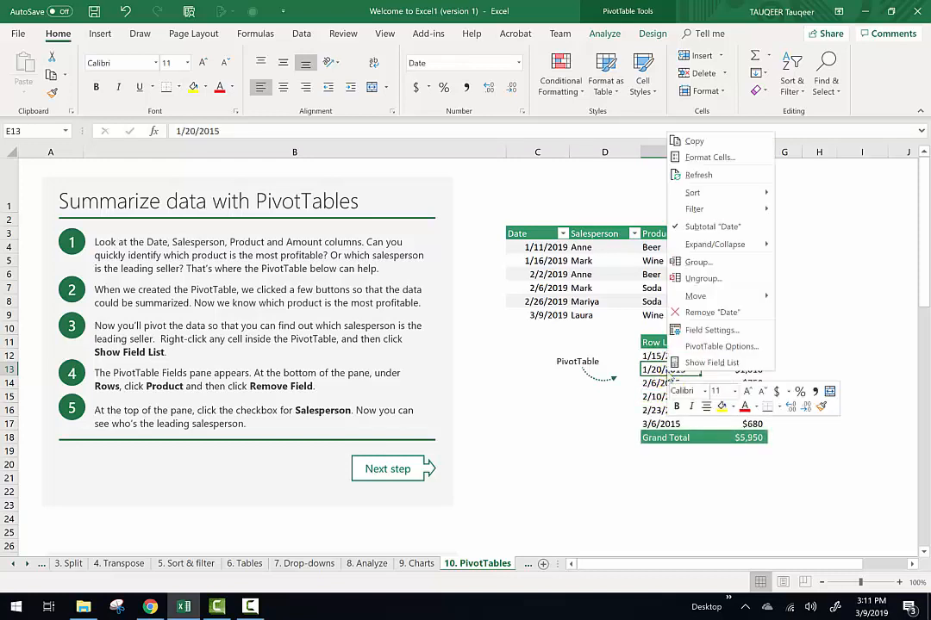
pyautogui.click(695, 263)
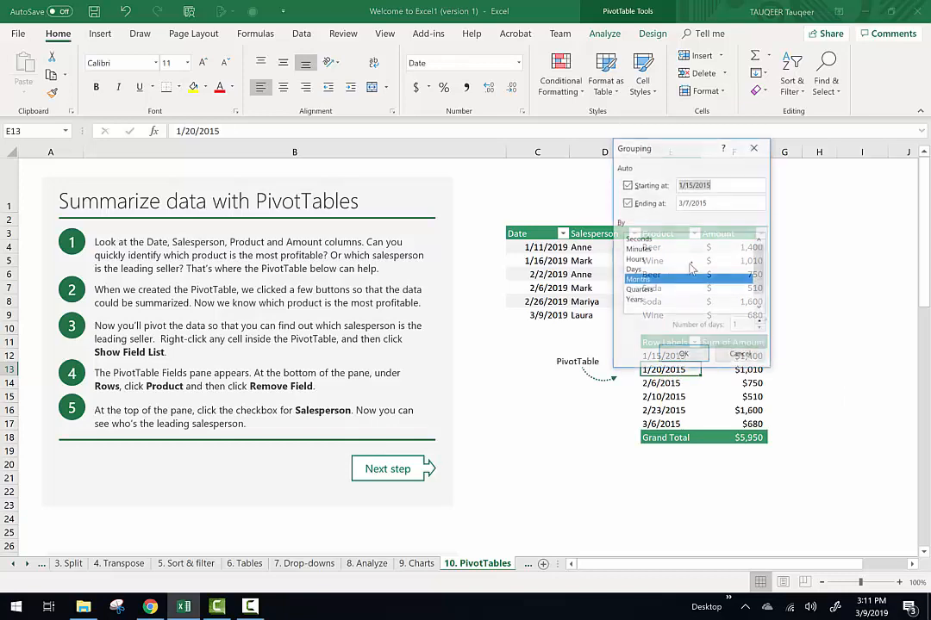
pyautogui.click(639, 290)
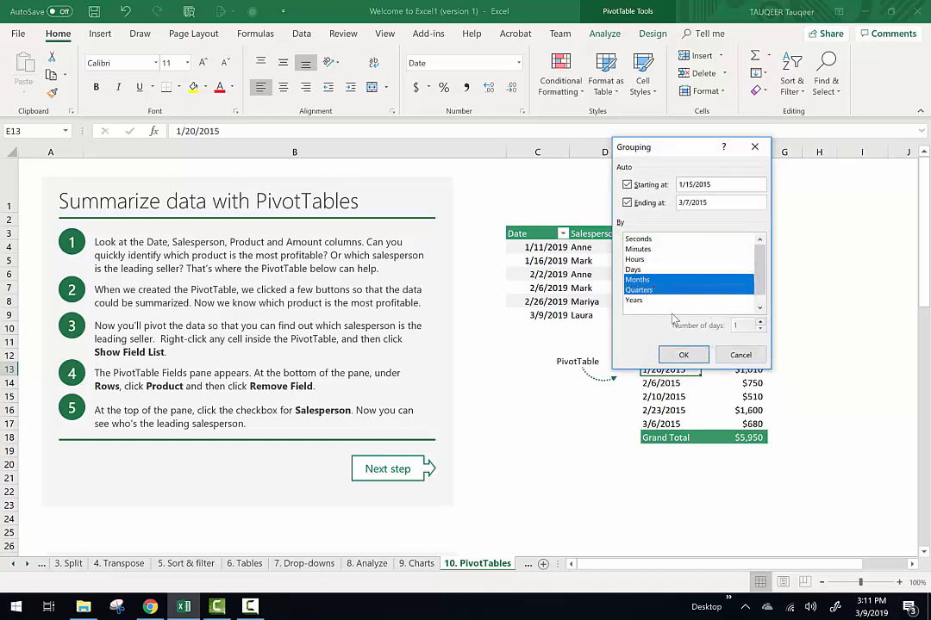
pyautogui.click(683, 355)
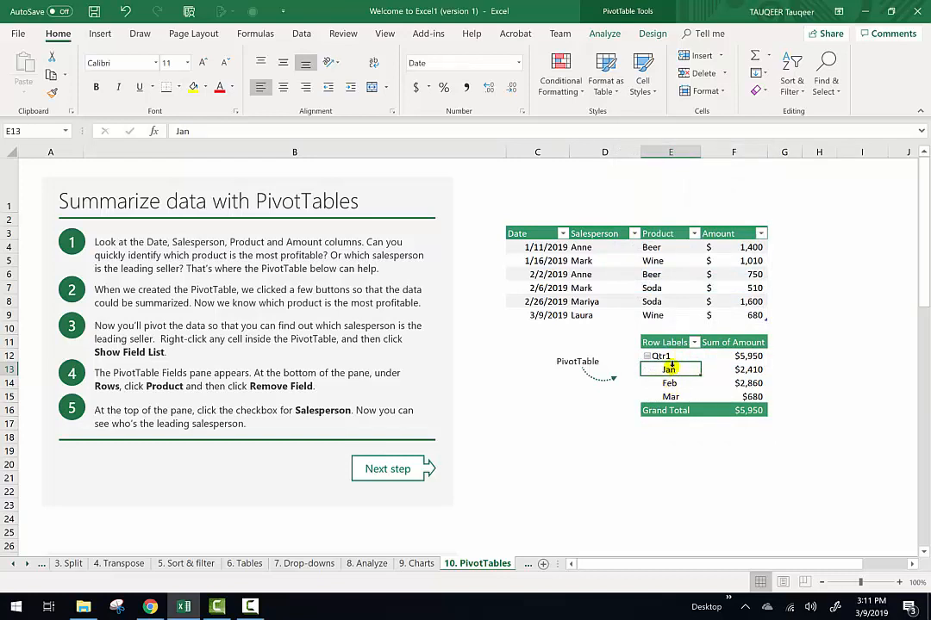
pyautogui.rightClick(670, 367)
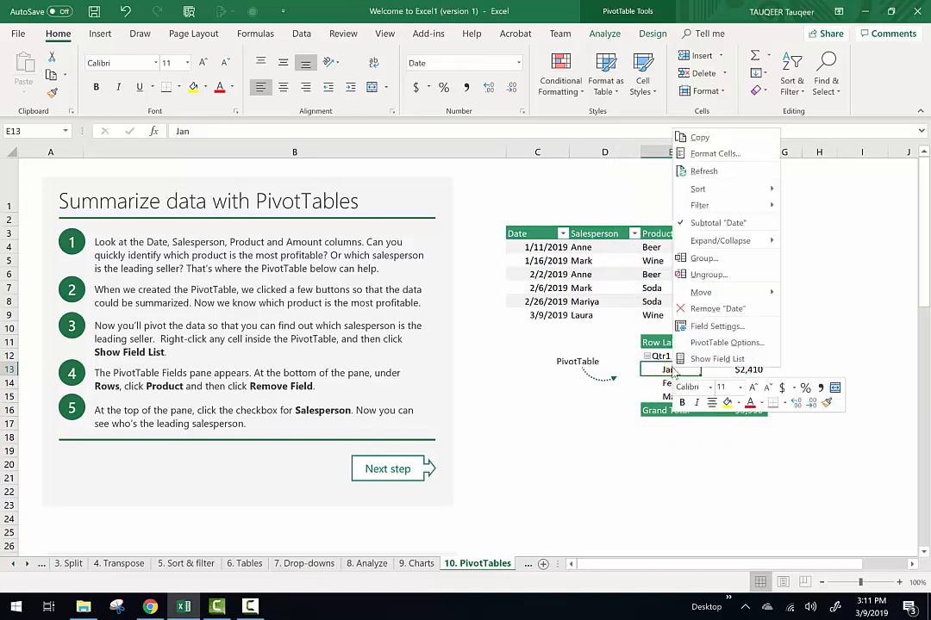
pyautogui.click(705, 275)
# - Group the PivotTable's dates by Months, Quarters and Years, and ungroup them again
pyautogui.rightClick(670, 370)
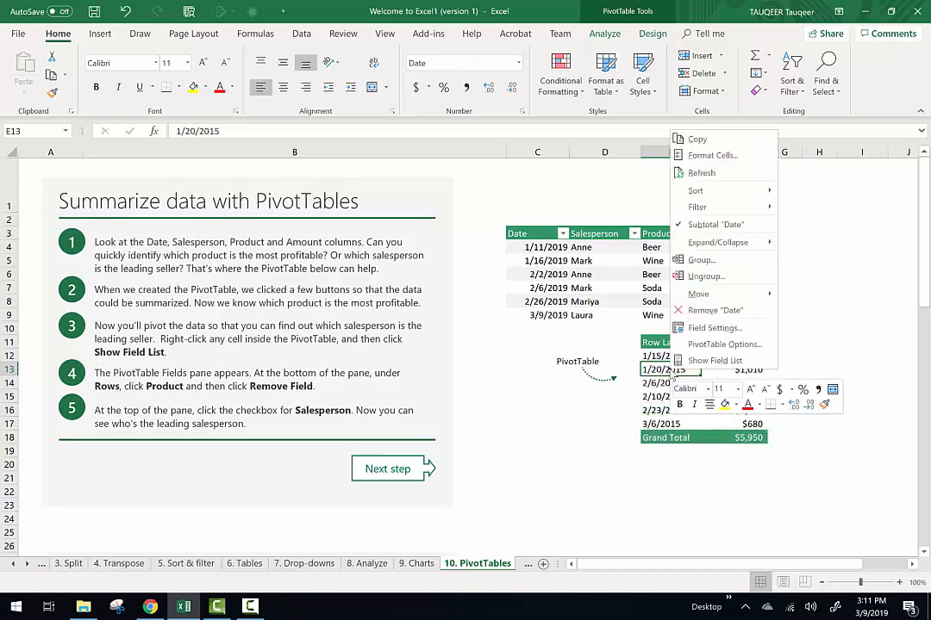
pyautogui.click(695, 267)
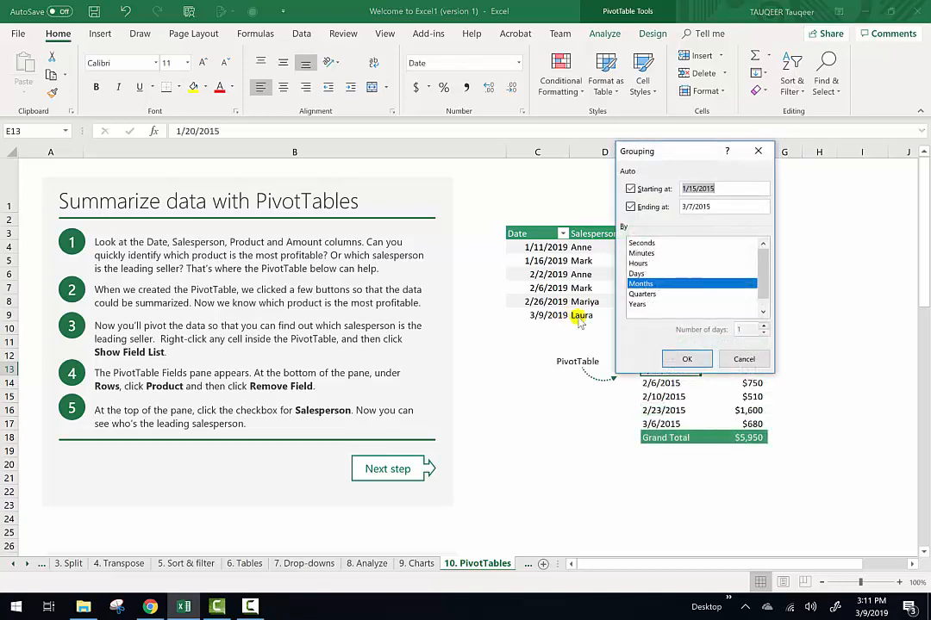
pyautogui.click(650, 294)
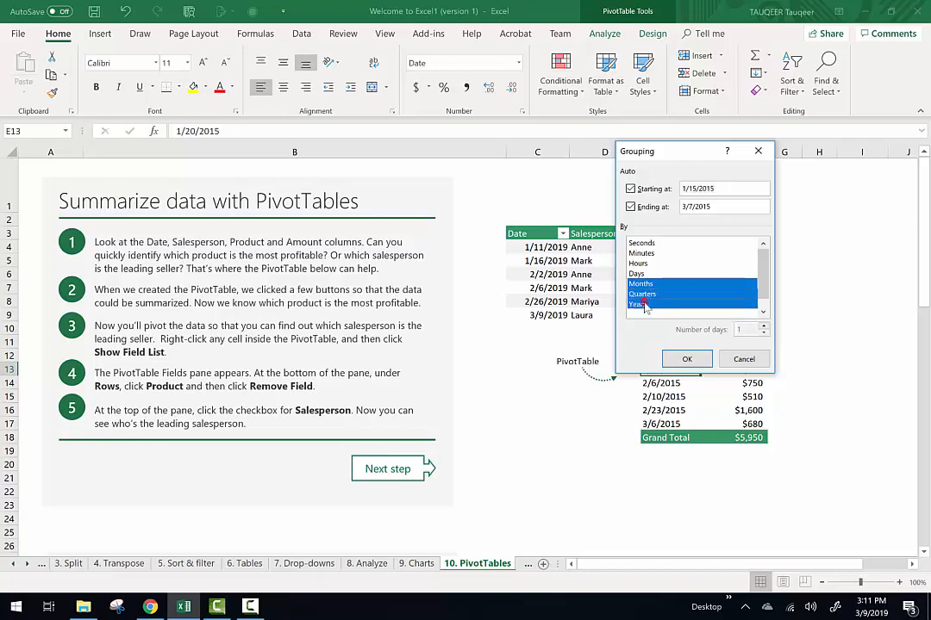
pyautogui.click(687, 358)
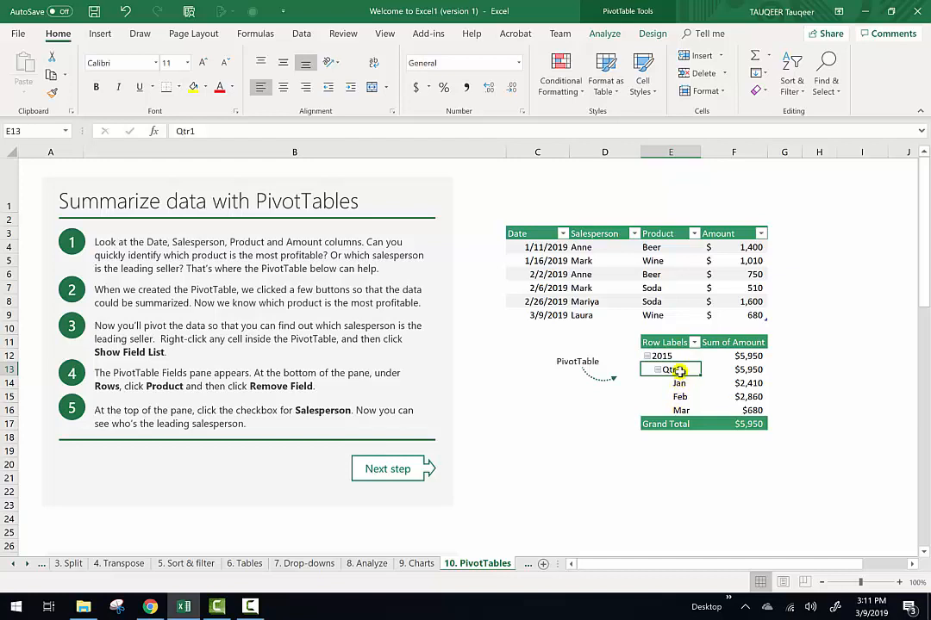
pyautogui.rightClick(678, 383)
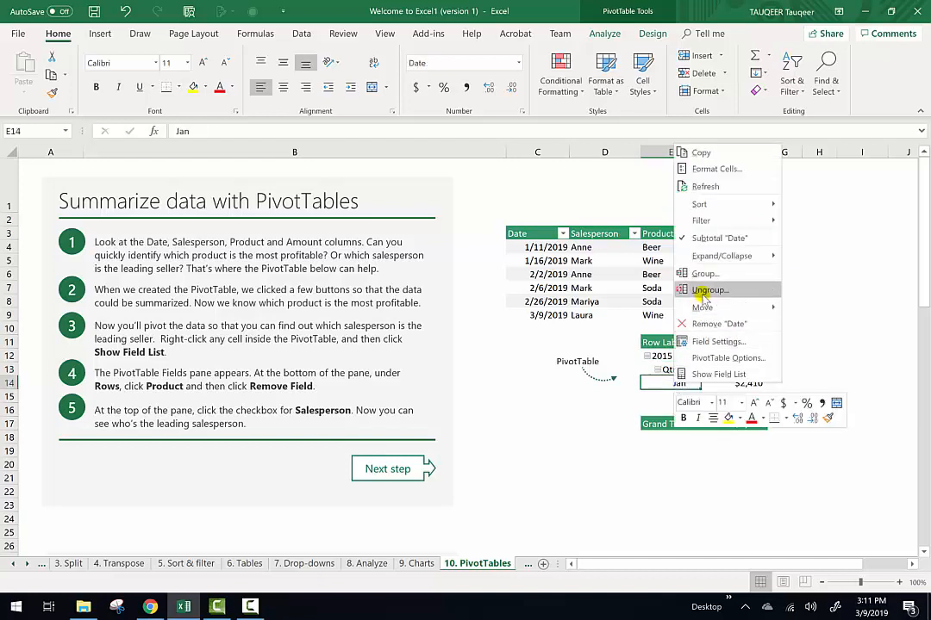
pyautogui.click(702, 291)
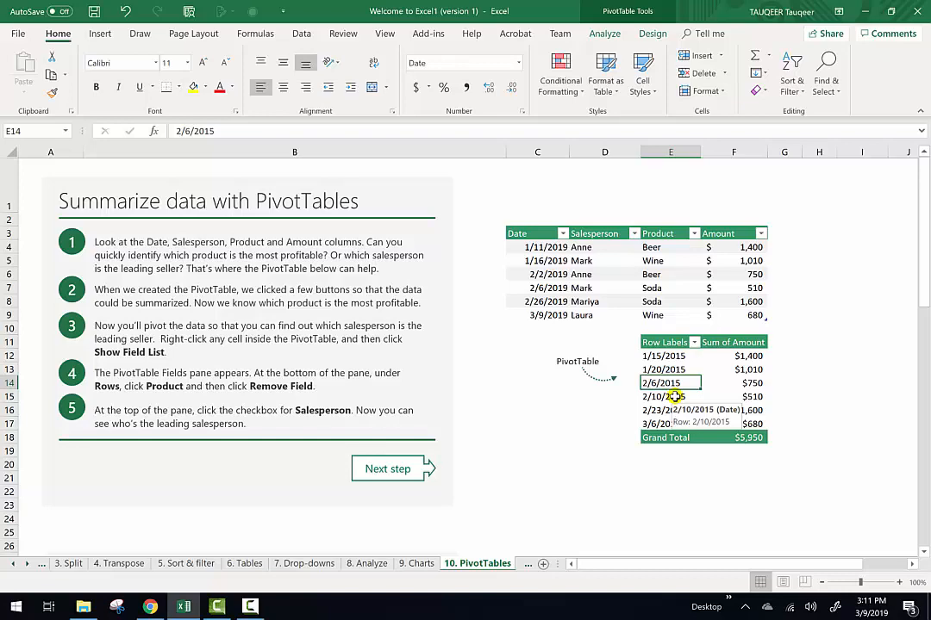
# - Open the 11. Arabic Function sheet and examine the Roman numeral IDs in C4:C9
pyautogui.click(527, 565)
pyautogui.click(525, 567)
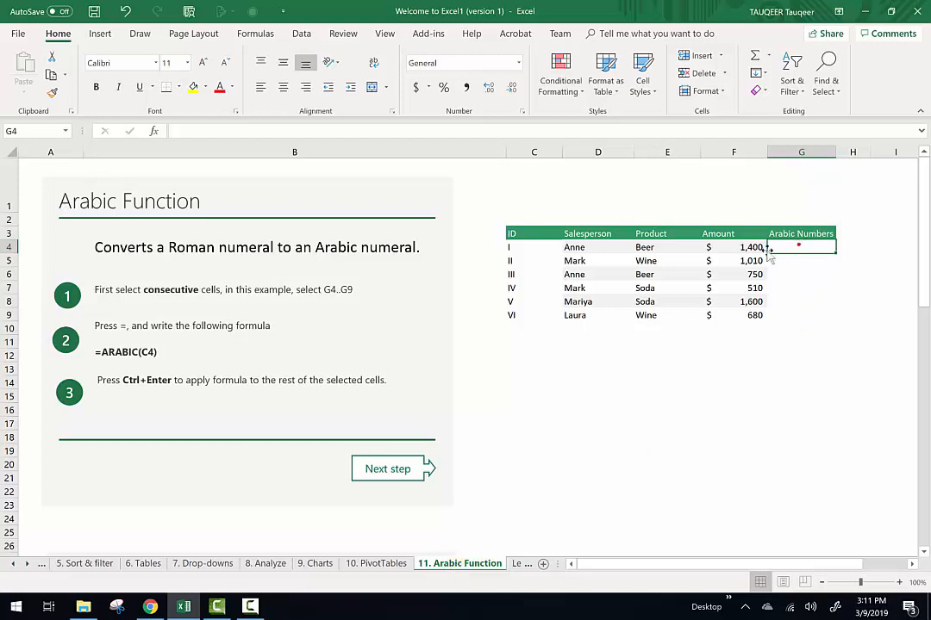
pyautogui.click(518, 246)
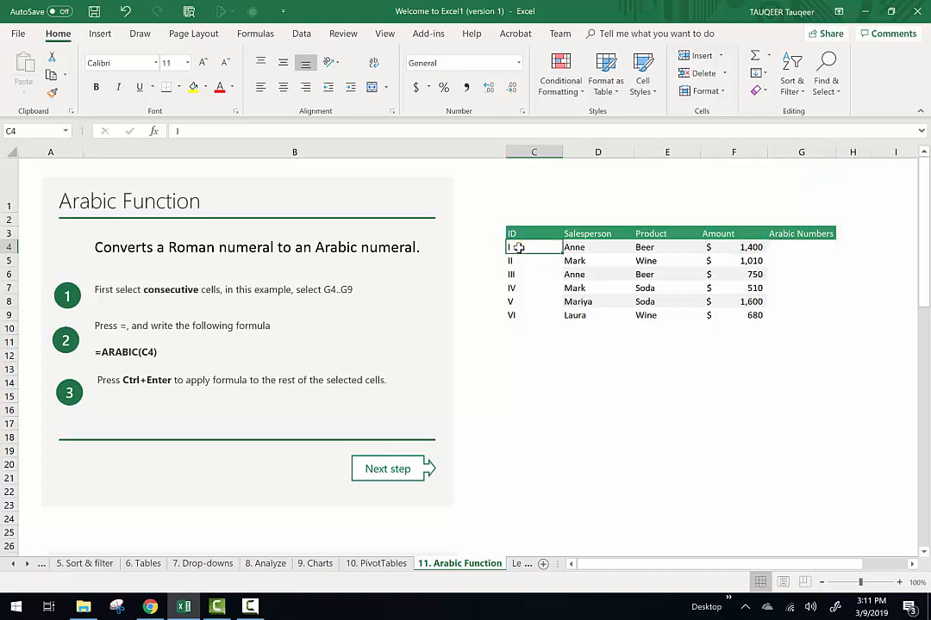
pyautogui.moveTo(518, 246); pyautogui.dragTo(517, 317)
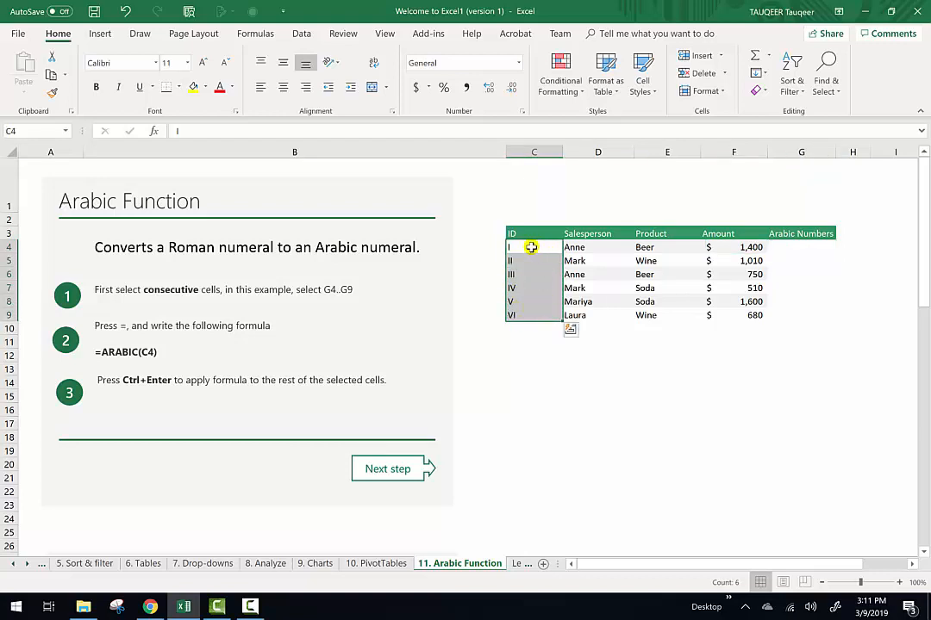
pyautogui.moveTo(530, 249); pyautogui.dragTo(530, 315)
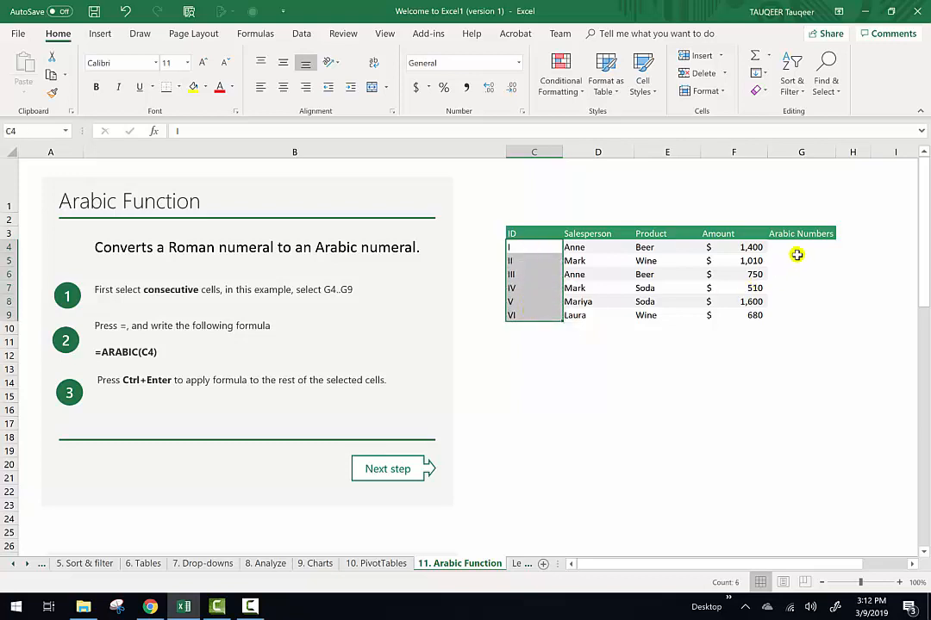
# - Enter 1, 2, 3 and 4 in D13:D16 as sample Arabic numerals, and clear the range D13:D17
pyautogui.click(630, 373)
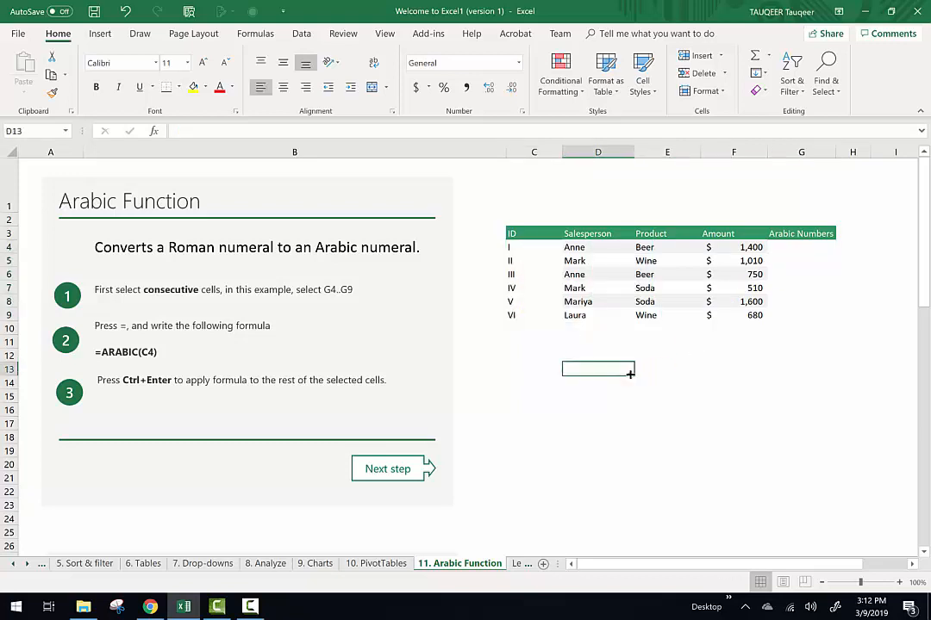
pyautogui.write('1')
pyautogui.press('Return')
pyautogui.write('2')
pyautogui.press('Return')
pyautogui.write('3')
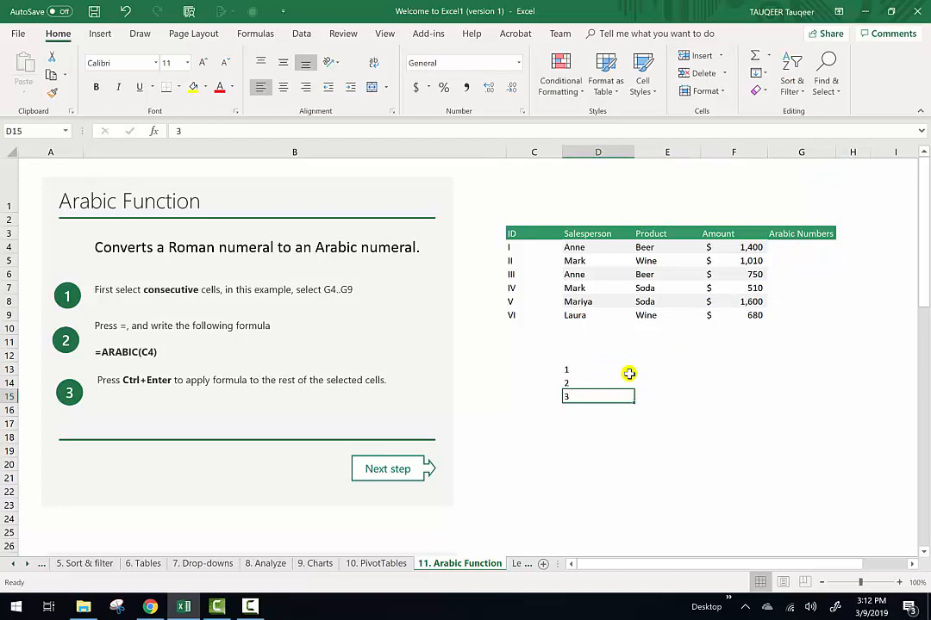
pyautogui.press('Return')
pyautogui.write('4')
pyautogui.press('Return')
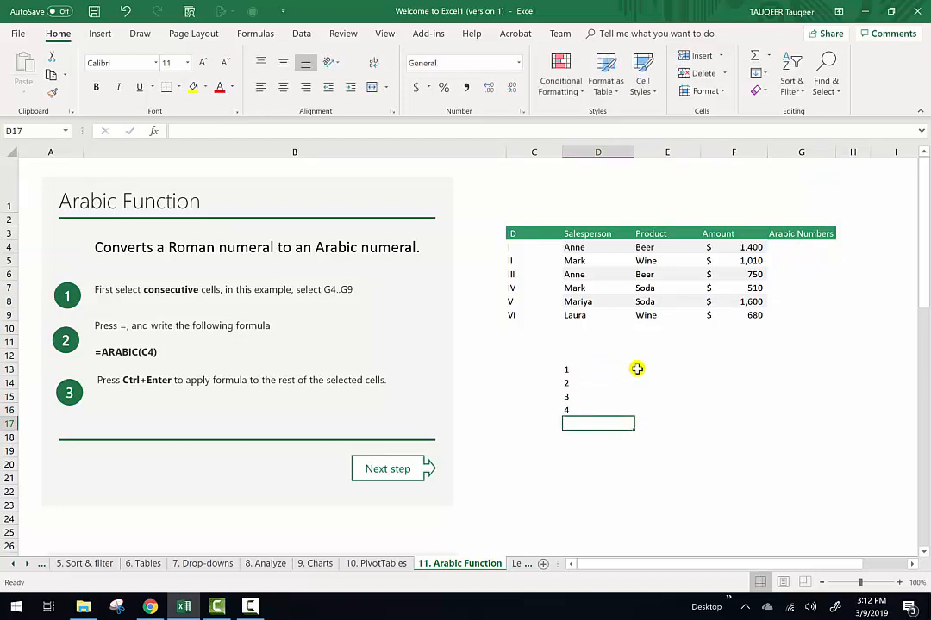
pyautogui.moveTo(600, 372); pyautogui.dragTo(593, 412)
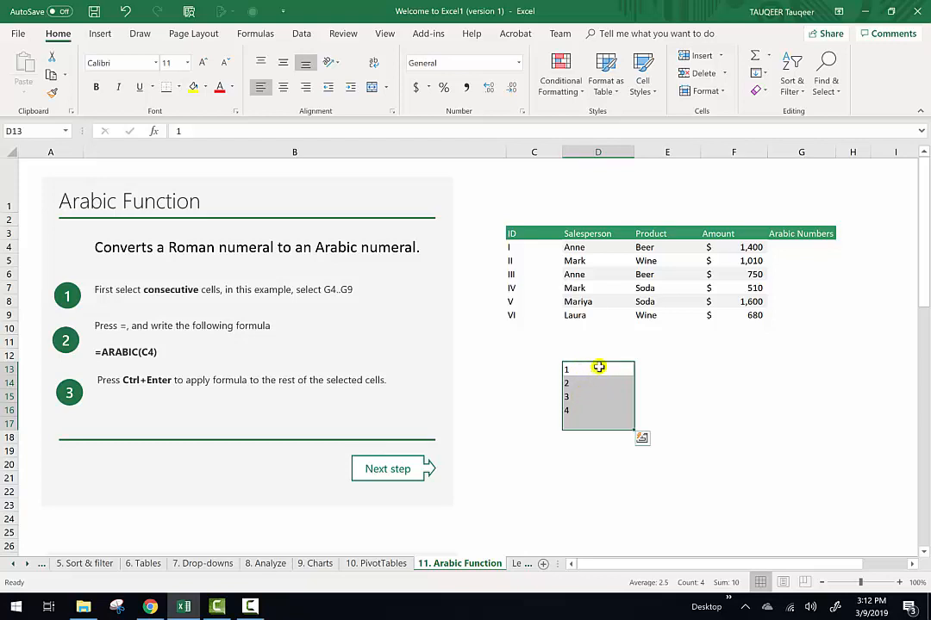
pyautogui.press('Delete')
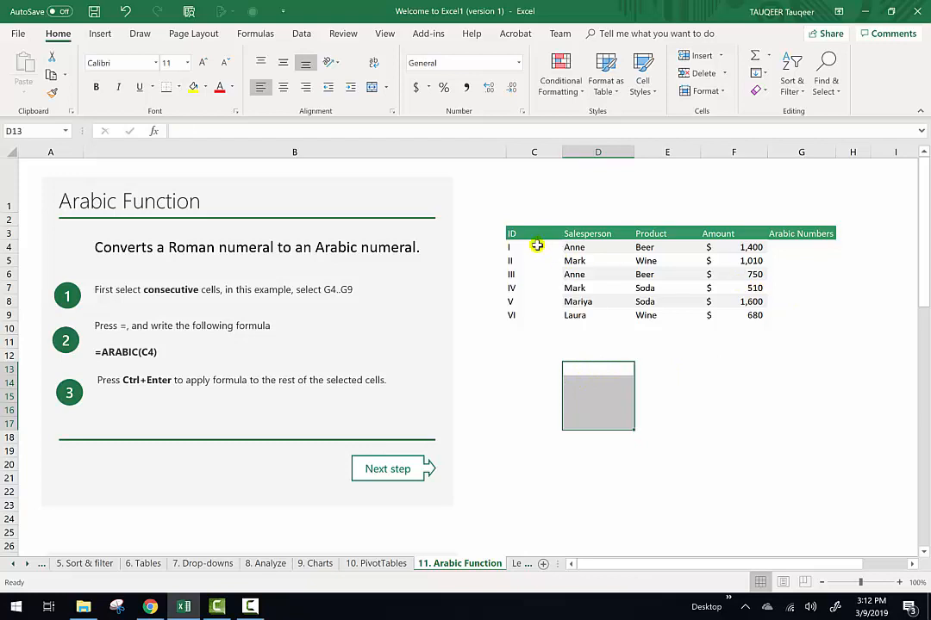
pyautogui.moveTo(535, 247); pyautogui.dragTo(535, 316)
pyautogui.click(810, 247)
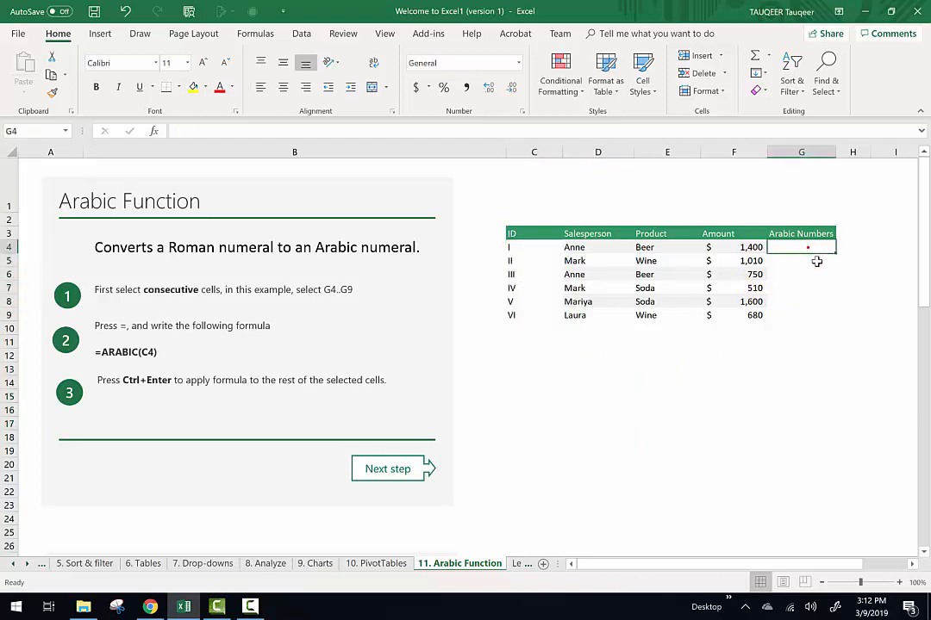
pyautogui.write('=')
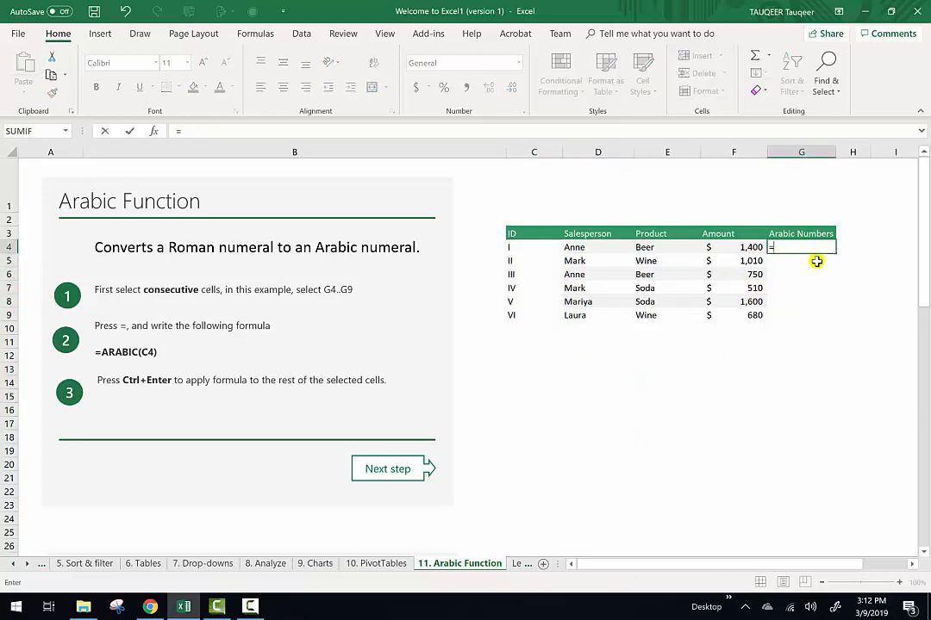
pyautogui.press('BackSpace')
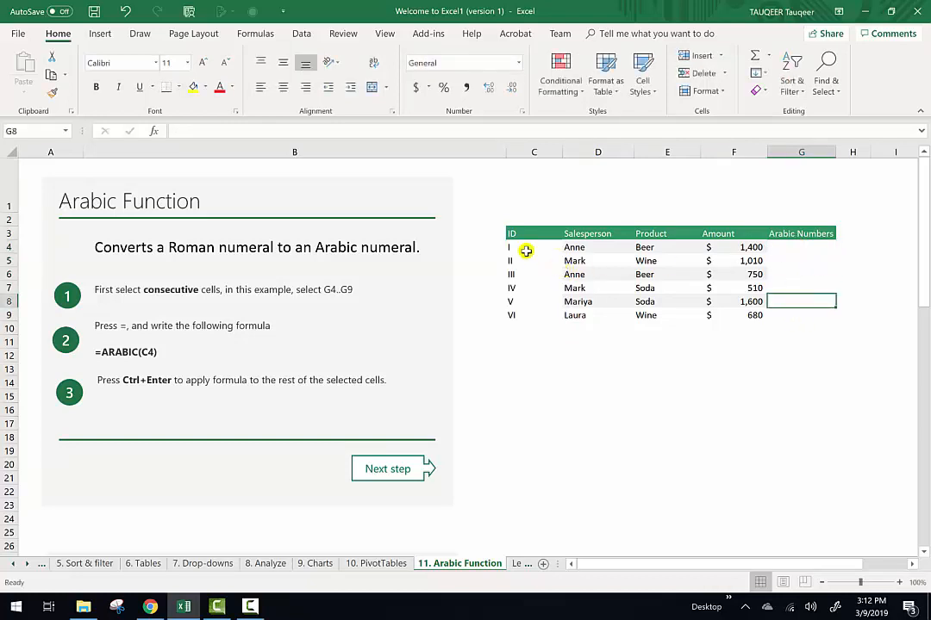
pyautogui.moveTo(525, 249); pyautogui.dragTo(523, 310)
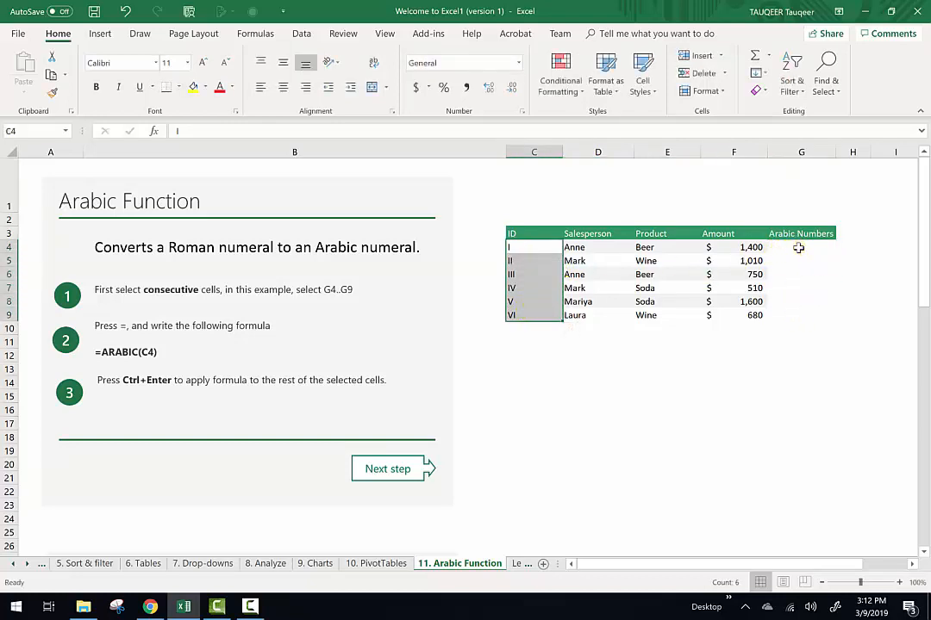
# - Fill G4:G9 of the Arabic Numbers column with =ARABIC(C4) in one entry to convert the Roman numeral IDs
pyautogui.moveTo(798, 247); pyautogui.dragTo(797, 314)
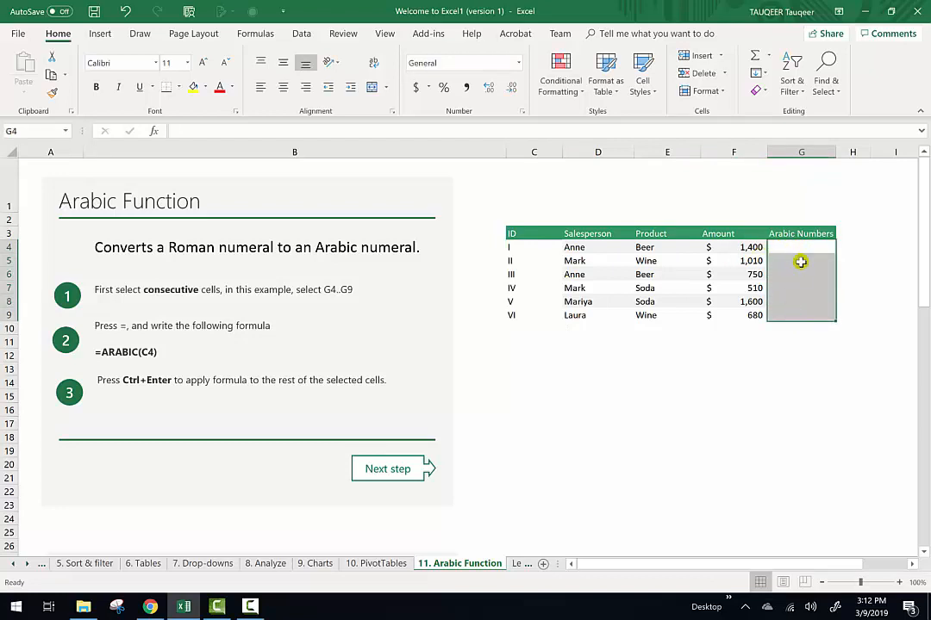
pyautogui.write('=')
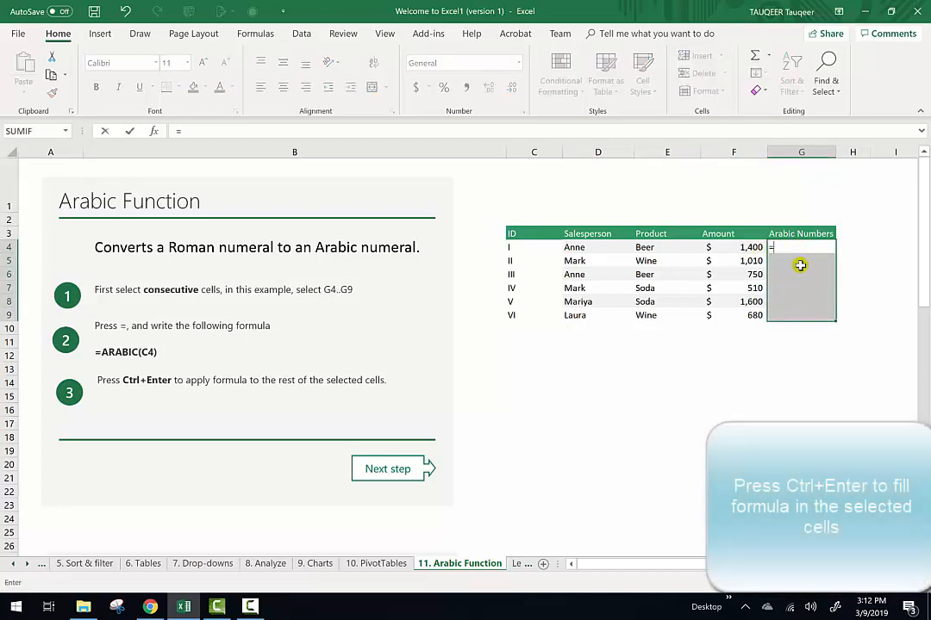
pyautogui.write('ara')
pyautogui.press('Tab')
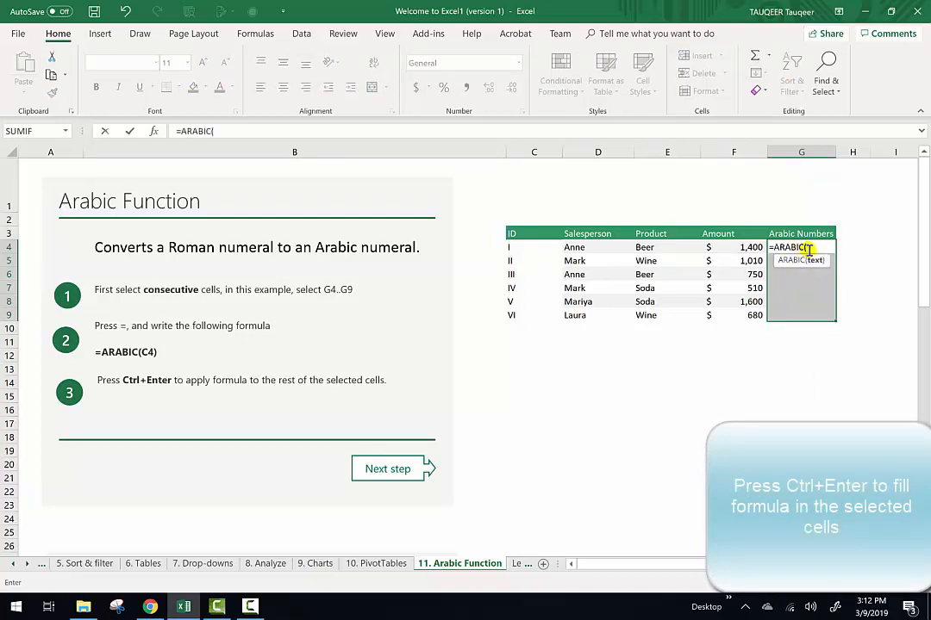
pyautogui.click(511, 247)
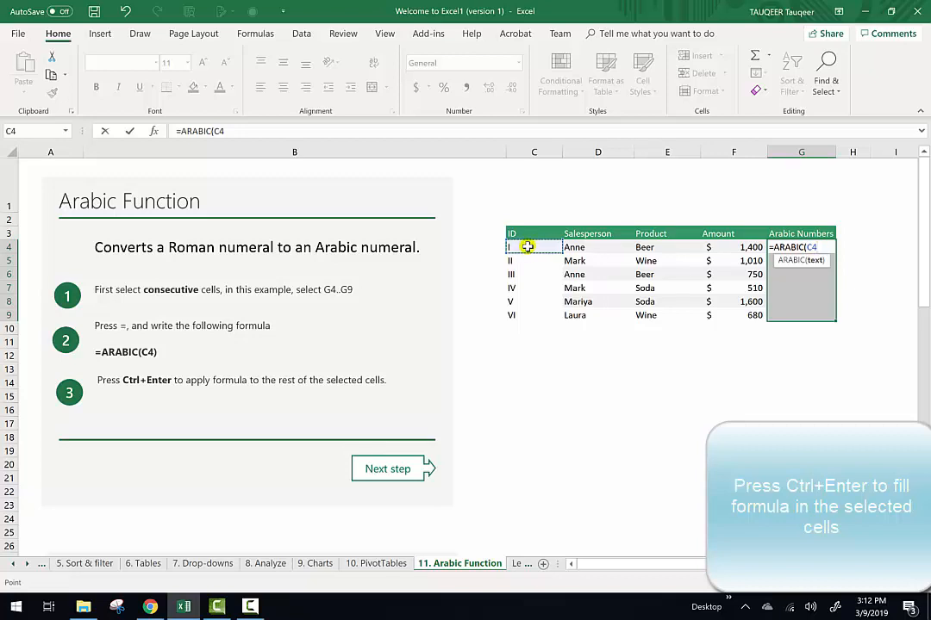
pyautogui.hotkey('ctrl', 'Return')
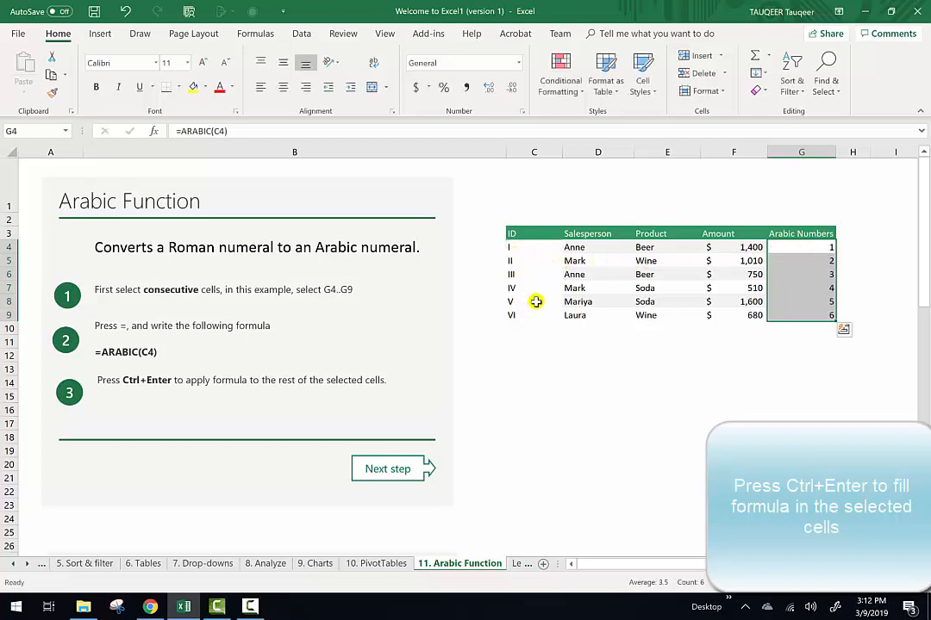
# - Check the ARABIC formula in G4 and open the Learn more sheet with the course summary
pyautogui.click(805, 250)
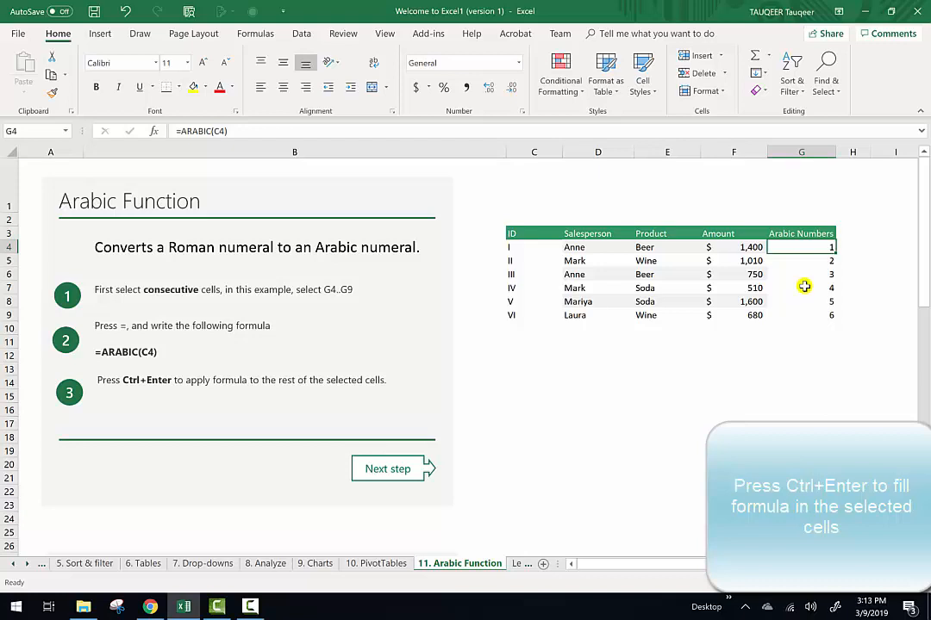
pyautogui.click(518, 565)
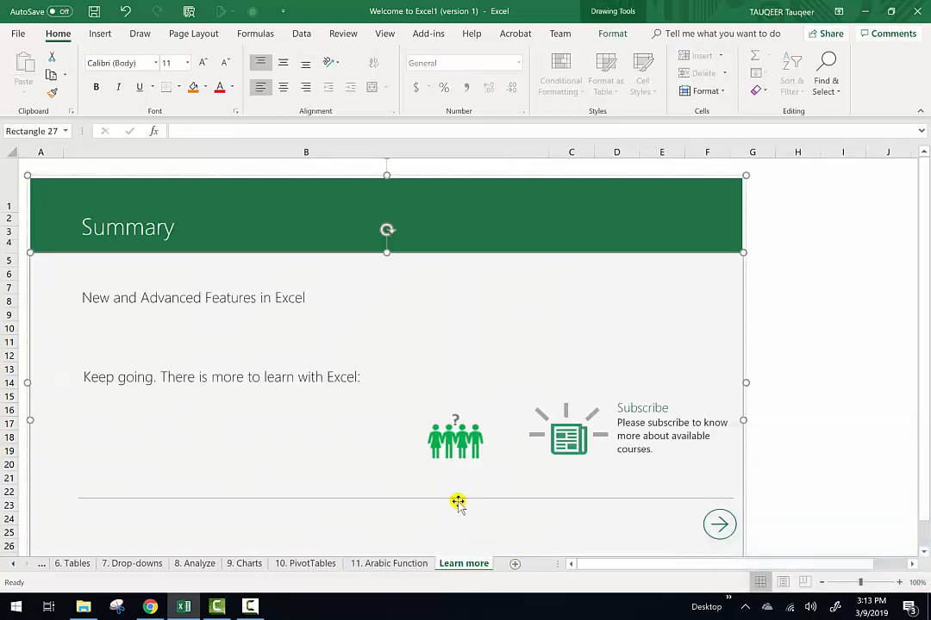